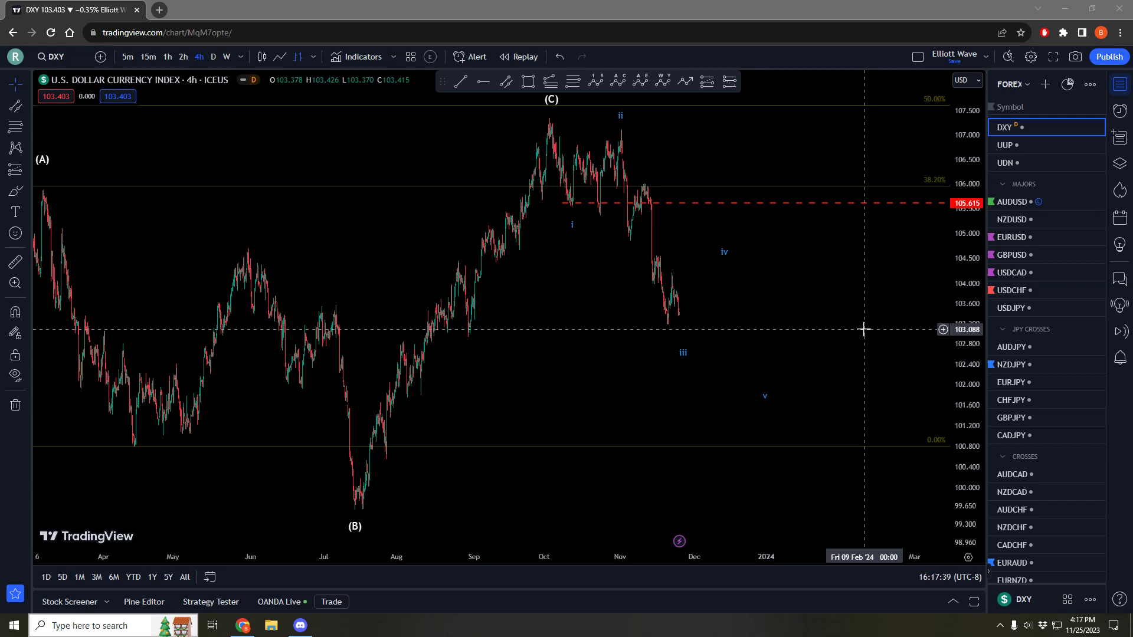
Step: Reposition the projected wave iii, iv and v labels on the DXY 4-hour chart, placing iv and v slightly lower
{"action": "scroll", "coordinate": [856, 329], "scroll_direction": "up", "scroll_amount": 2}
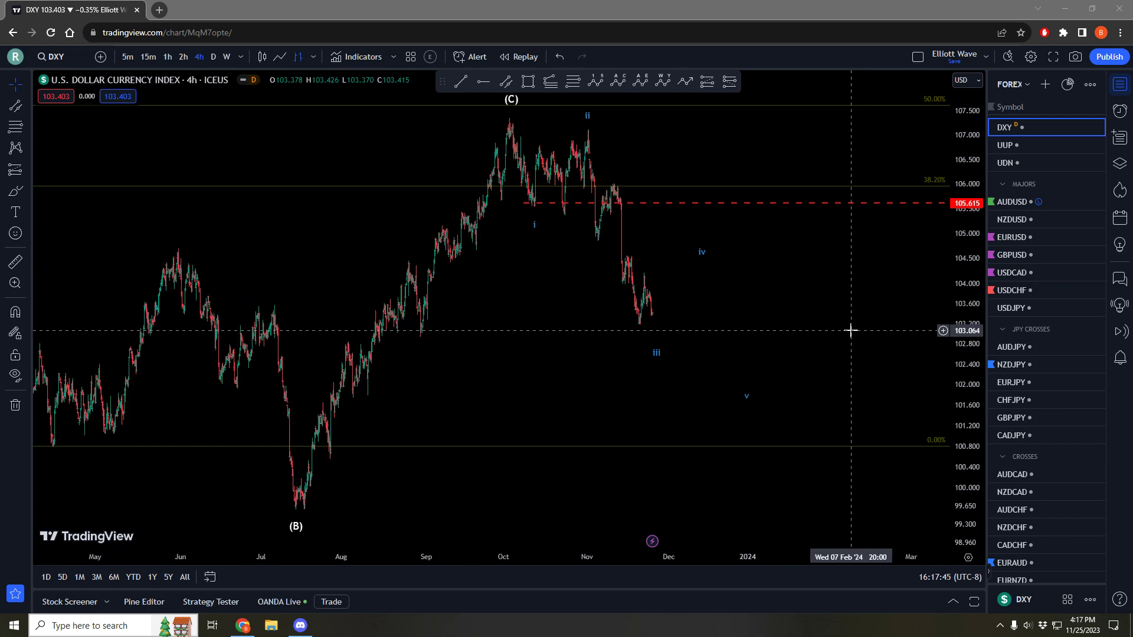
{"action": "left_click_drag", "start_coordinate": [841, 348], "coordinate": [833, 358]}
{"action": "left_click_drag", "start_coordinate": [648, 354], "coordinate": [655, 353]}
{"action": "left_click_drag", "start_coordinate": [693, 264], "coordinate": [686, 272]}
{"action": "left_click_drag", "start_coordinate": [655, 354], "coordinate": [656, 340]}
{"action": "left_click", "coordinate": [760, 313]}
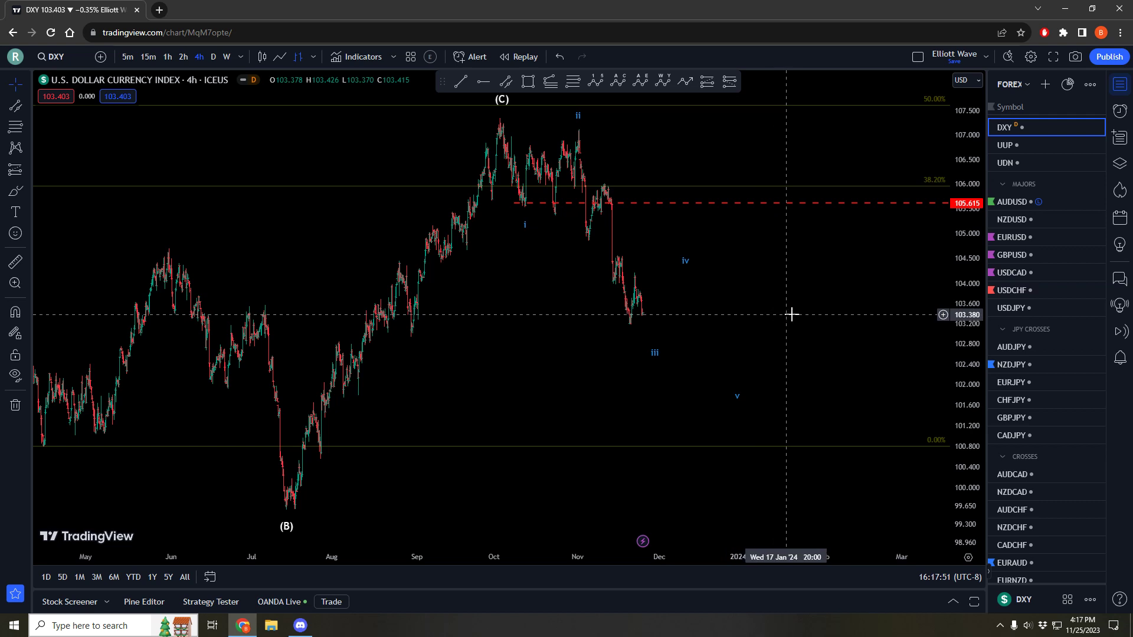
{"action": "left_click_drag", "start_coordinate": [787, 314], "coordinate": [759, 314]}
{"action": "left_click", "coordinate": [627, 353]}
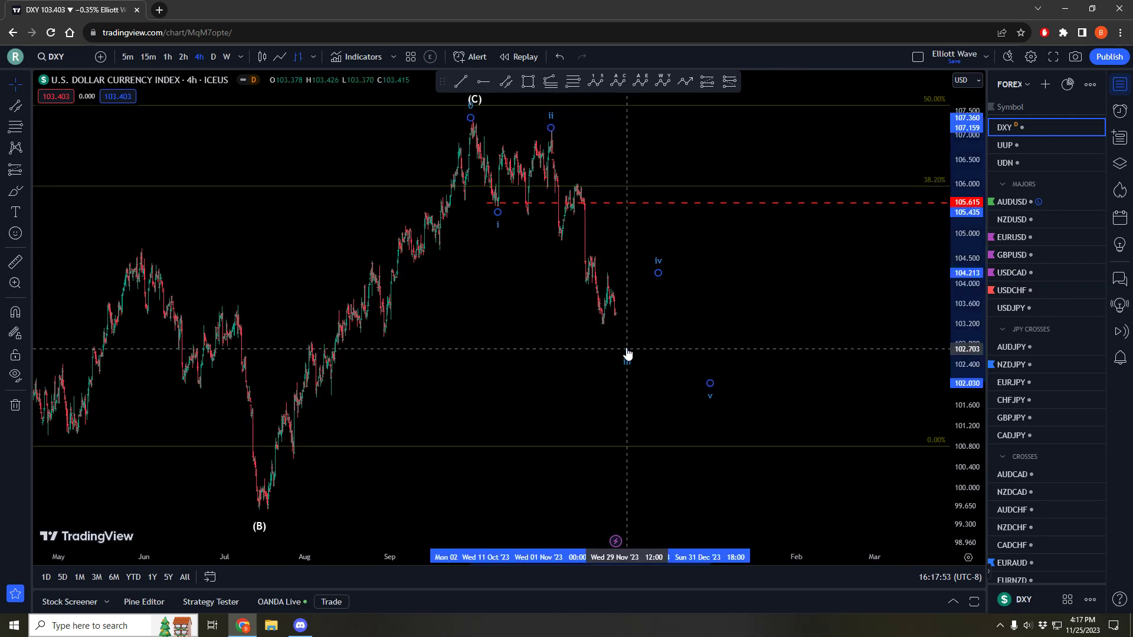
{"action": "left_click_drag", "start_coordinate": [627, 350], "coordinate": [628, 341]}
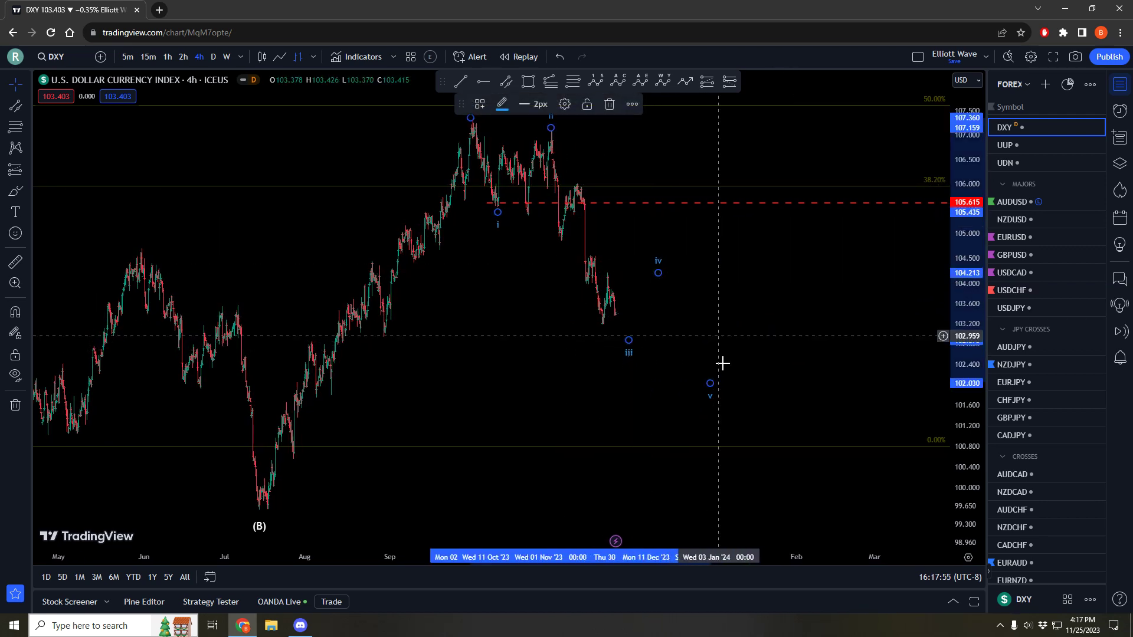
{"action": "left_click_drag", "start_coordinate": [709, 382], "coordinate": [712, 389]}
{"action": "left_click_drag", "start_coordinate": [757, 356], "coordinate": [743, 357]}
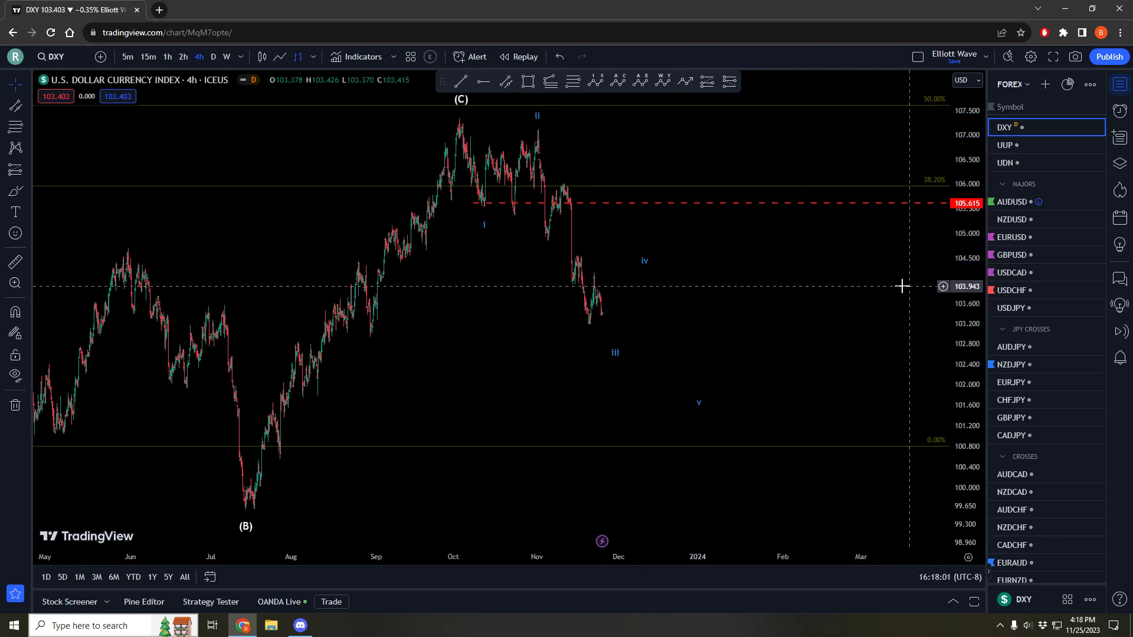
Step: Look through the EURUSD, GBPUSD, USDCAD, EURAUD and EURCAD charts from the FOREX watchlist and return to DXY
{"action": "left_click", "coordinate": [1036, 240]}
{"action": "left_click", "coordinate": [1028, 256]}
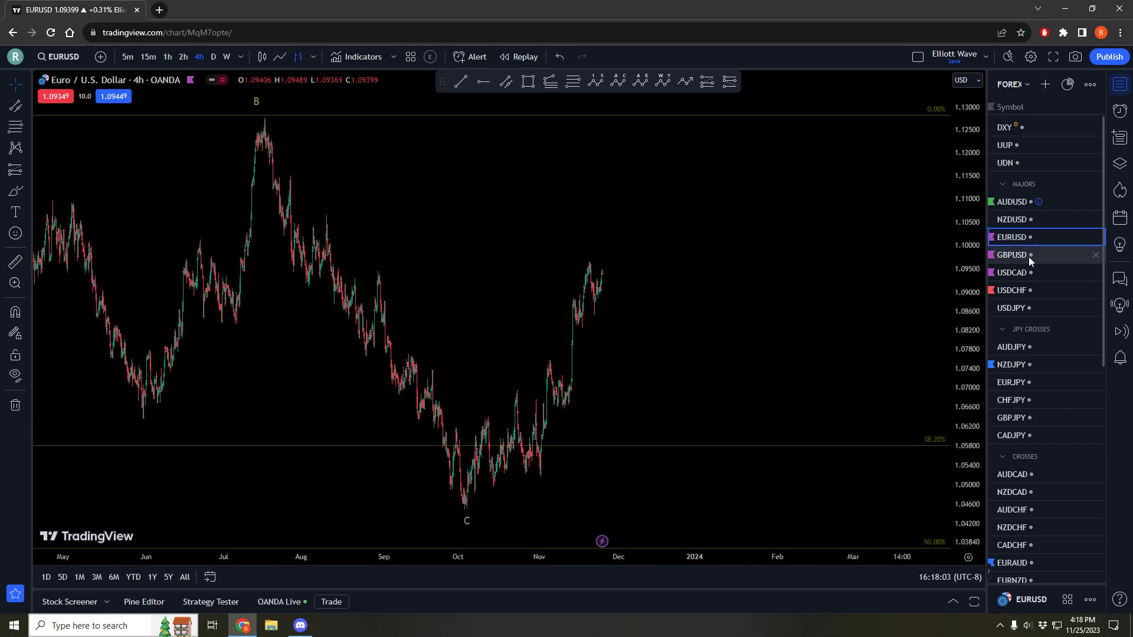
{"action": "left_click", "coordinate": [1029, 271]}
{"action": "scroll", "coordinate": [1040, 405], "scroll_direction": "down", "scroll_amount": 2}
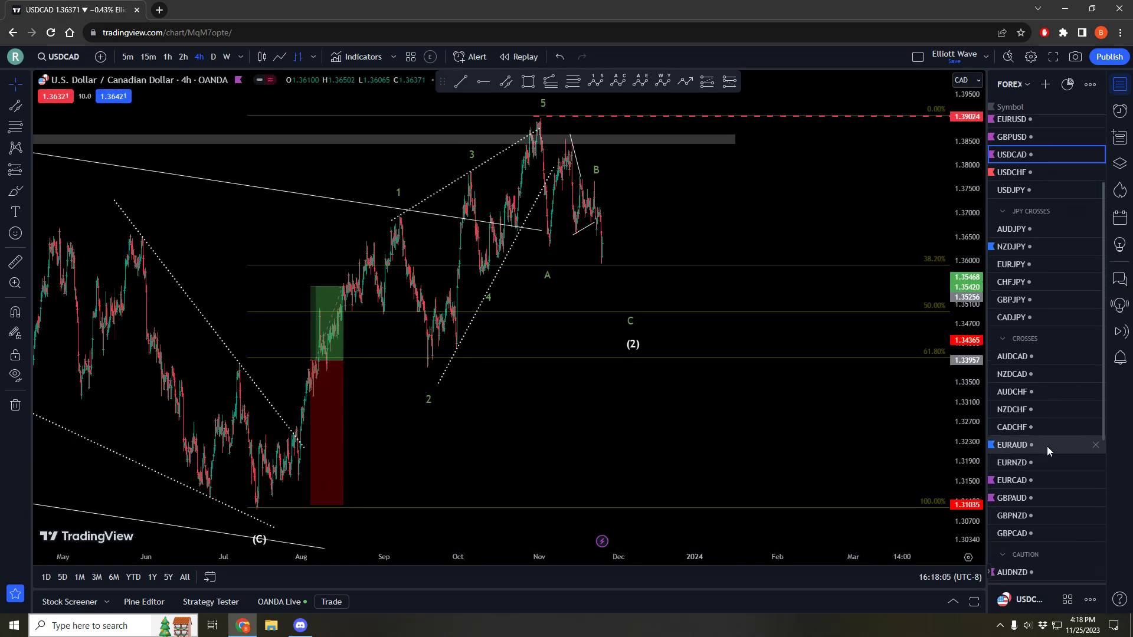
{"action": "left_click", "coordinate": [1047, 446]}
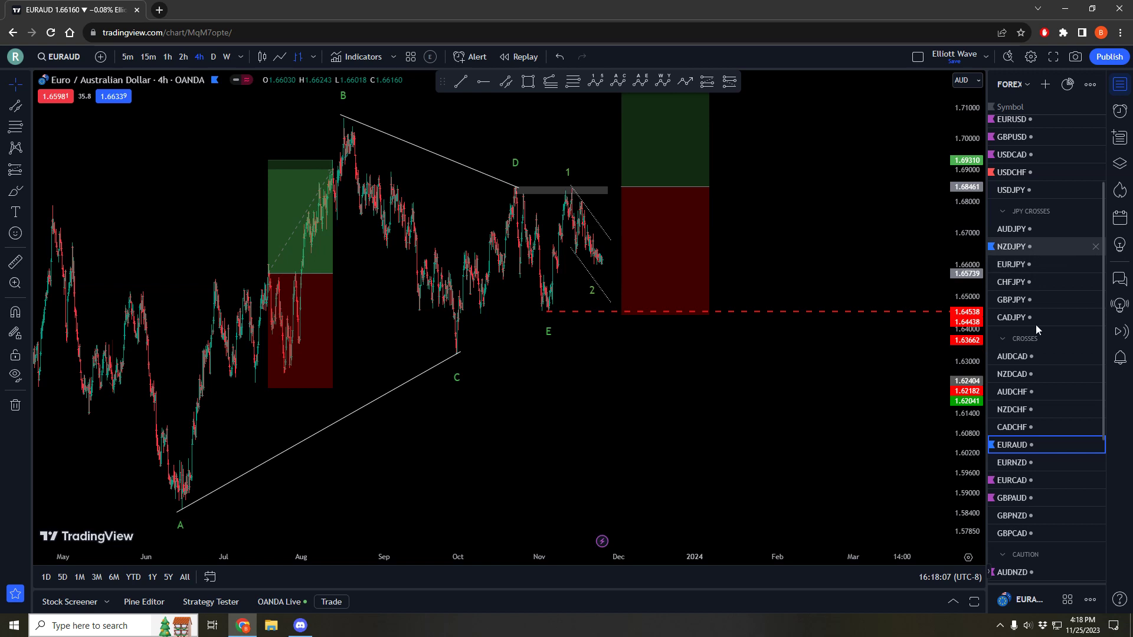
{"action": "left_click", "coordinate": [1041, 482]}
{"action": "scroll", "coordinate": [1042, 354], "scroll_direction": "up", "scroll_amount": 2}
{"action": "left_click", "coordinate": [1014, 128]}
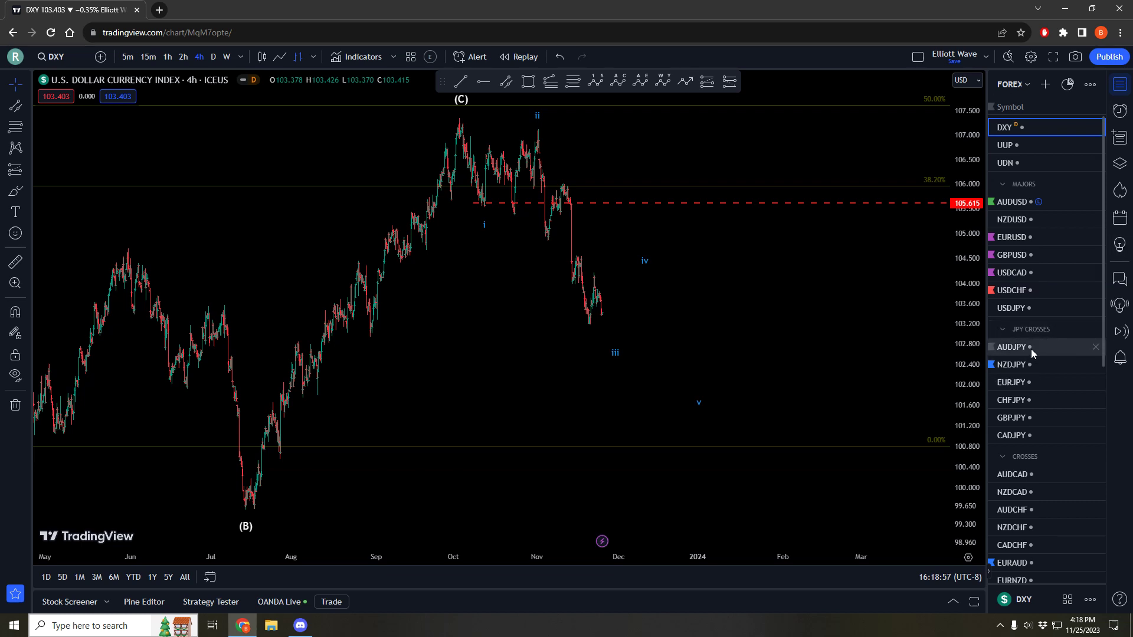
Step: Look over the FOREX watchlist's pairs and switch to the Stocks watchlist
{"action": "scroll", "coordinate": [1045, 411], "scroll_direction": "down", "scroll_amount": 3}
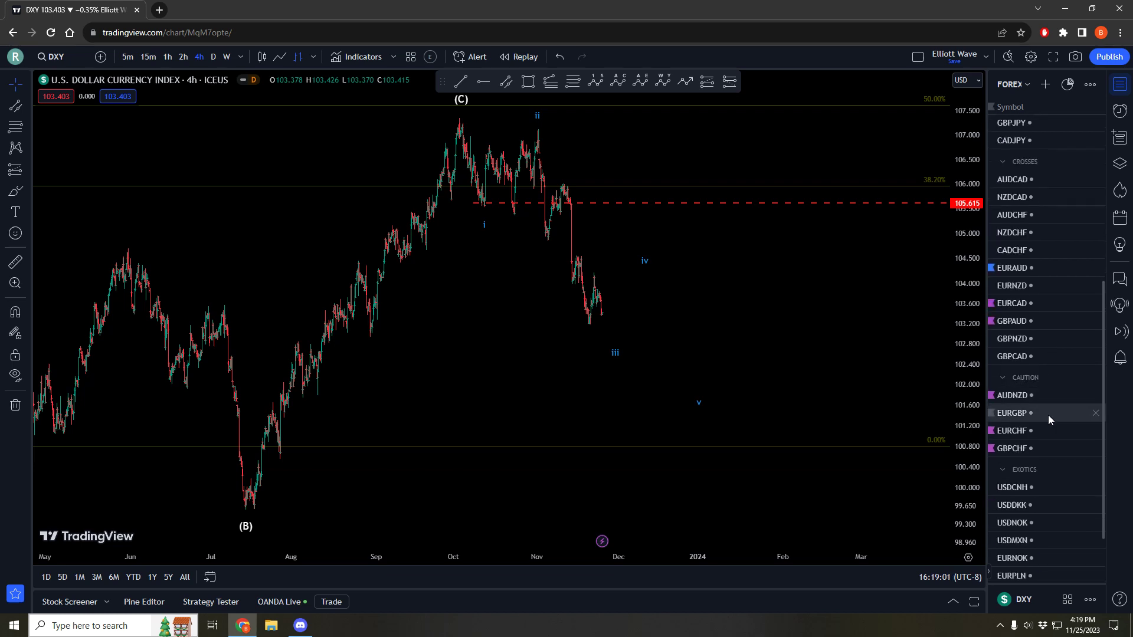
{"action": "scroll", "coordinate": [1043, 483], "scroll_direction": "up", "scroll_amount": 2}
{"action": "scroll", "coordinate": [1043, 485], "scroll_direction": "up", "scroll_amount": 1}
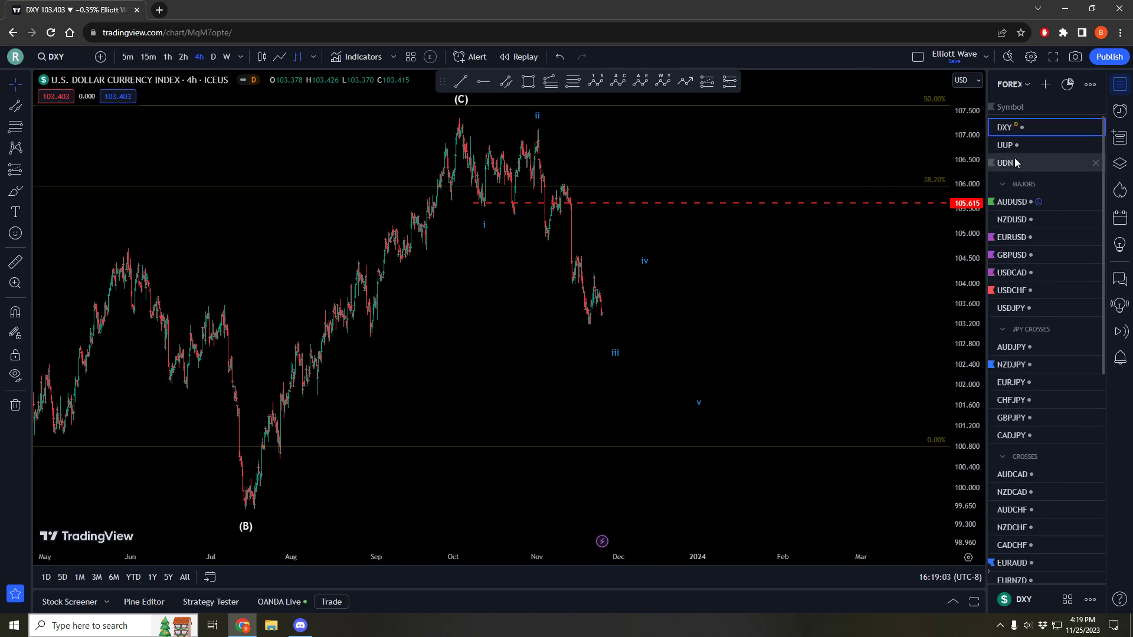
{"action": "left_click", "coordinate": [1011, 83]}
{"action": "left_click", "coordinate": [1028, 274]}
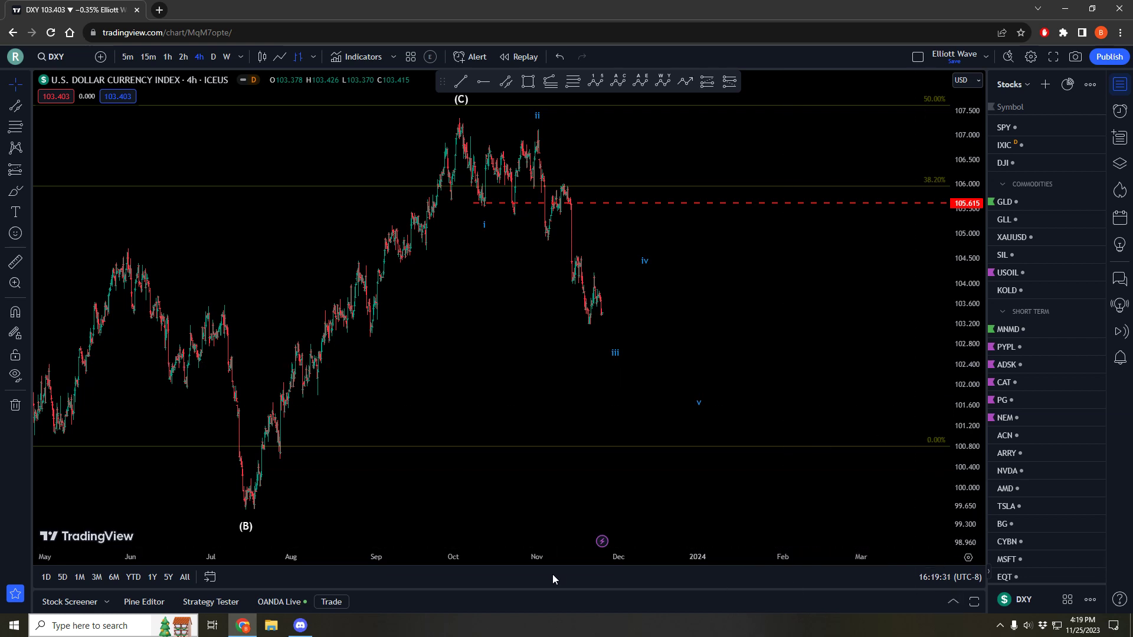
Step: Open the Stock Screener and view DXY on the daily and weekly timeframes
{"action": "left_click", "coordinate": [66, 601]}
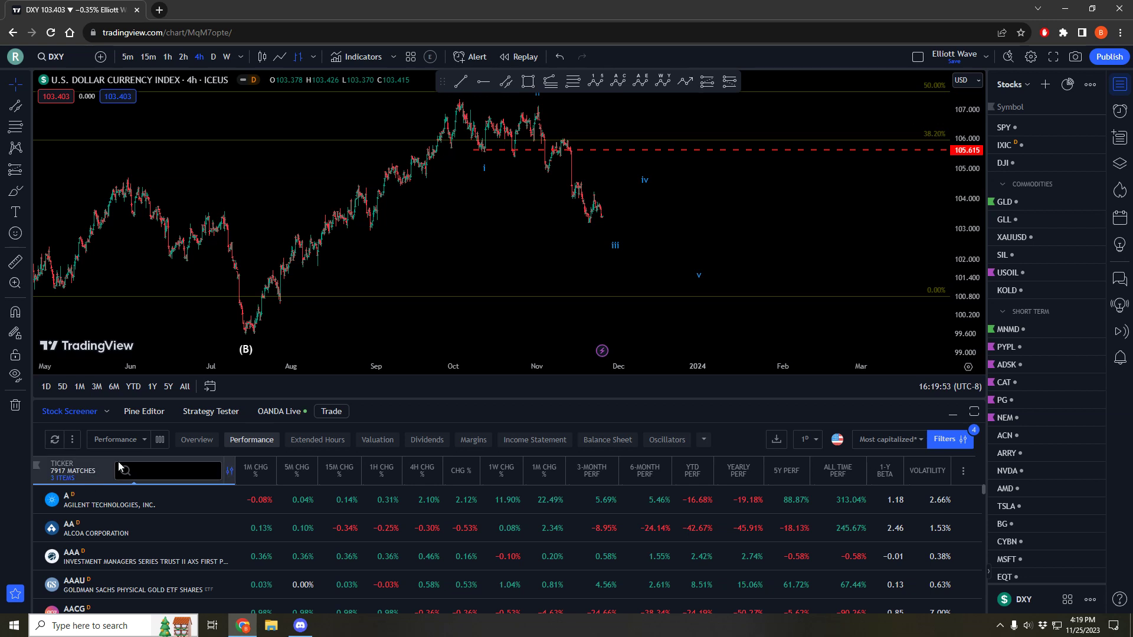
{"action": "left_click", "coordinate": [213, 57]}
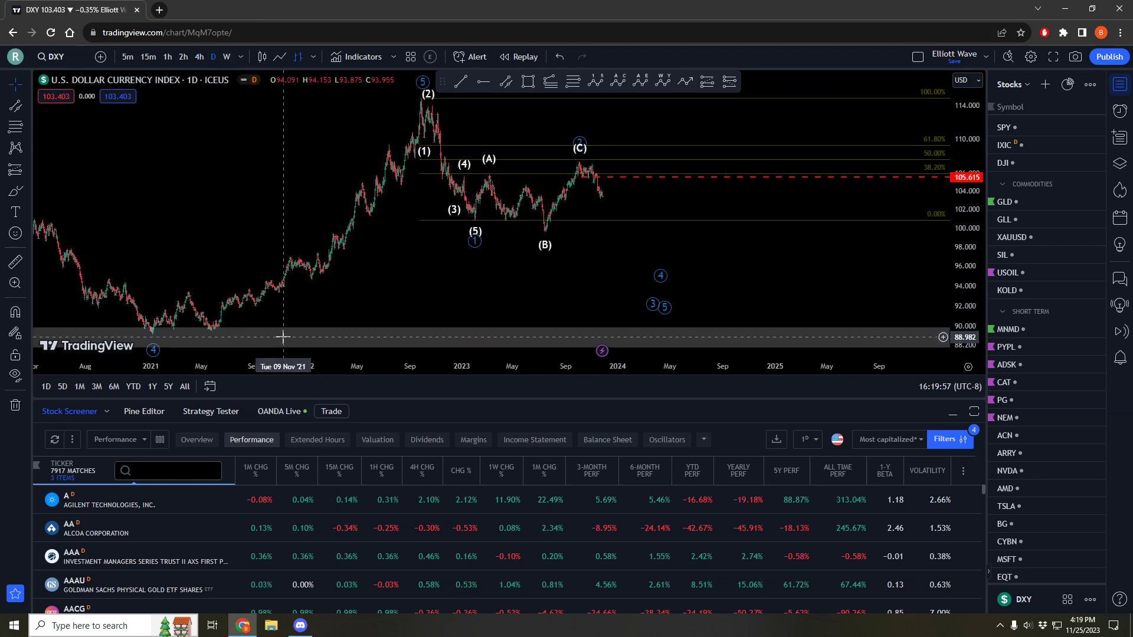
{"action": "left_click", "coordinate": [229, 58]}
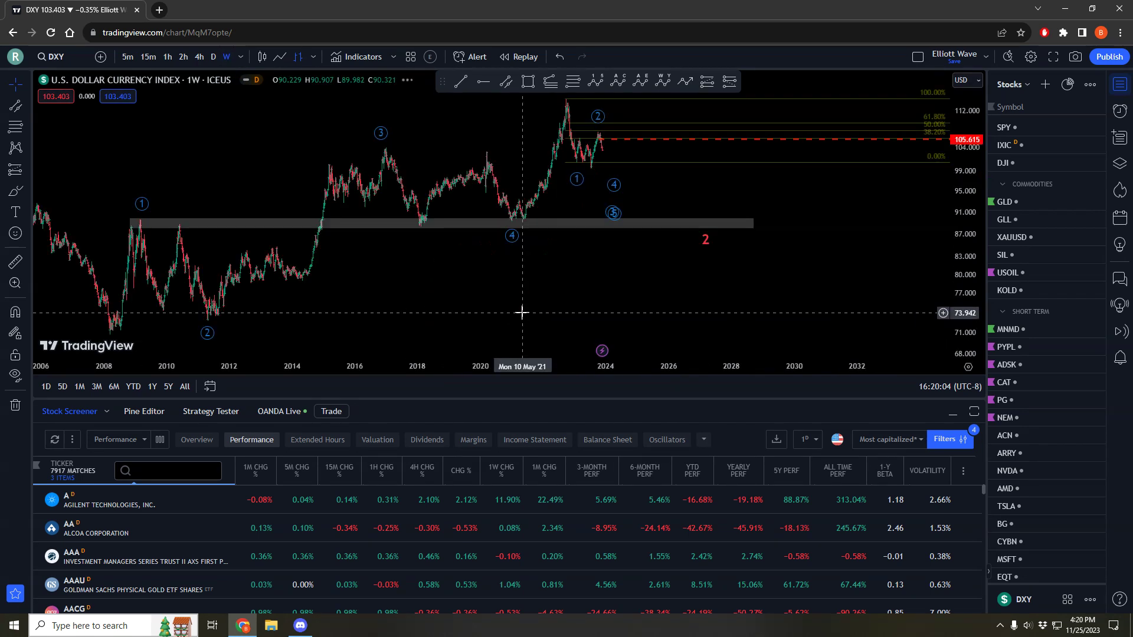
Step: Load Agilent Technologies (A) from the screener results and fit its full weekly price history in the chart
{"action": "left_click", "coordinate": [232, 501]}
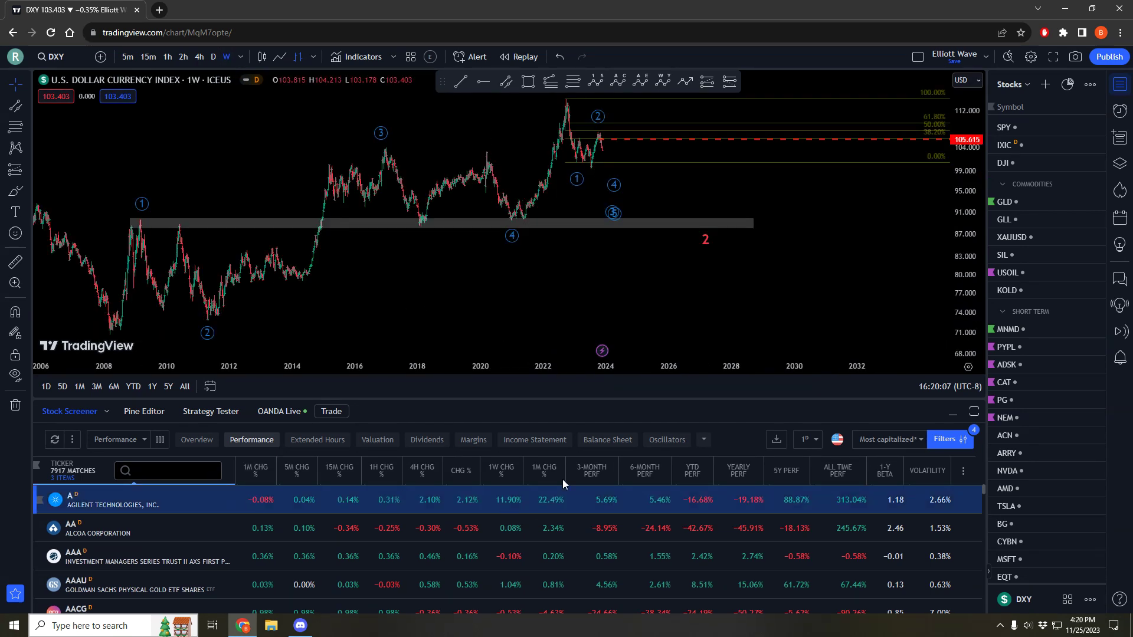
{"action": "left_click_drag", "start_coordinate": [624, 240], "coordinate": [763, 255]}
{"action": "scroll", "coordinate": [764, 255], "scroll_direction": "down", "scroll_amount": 2}
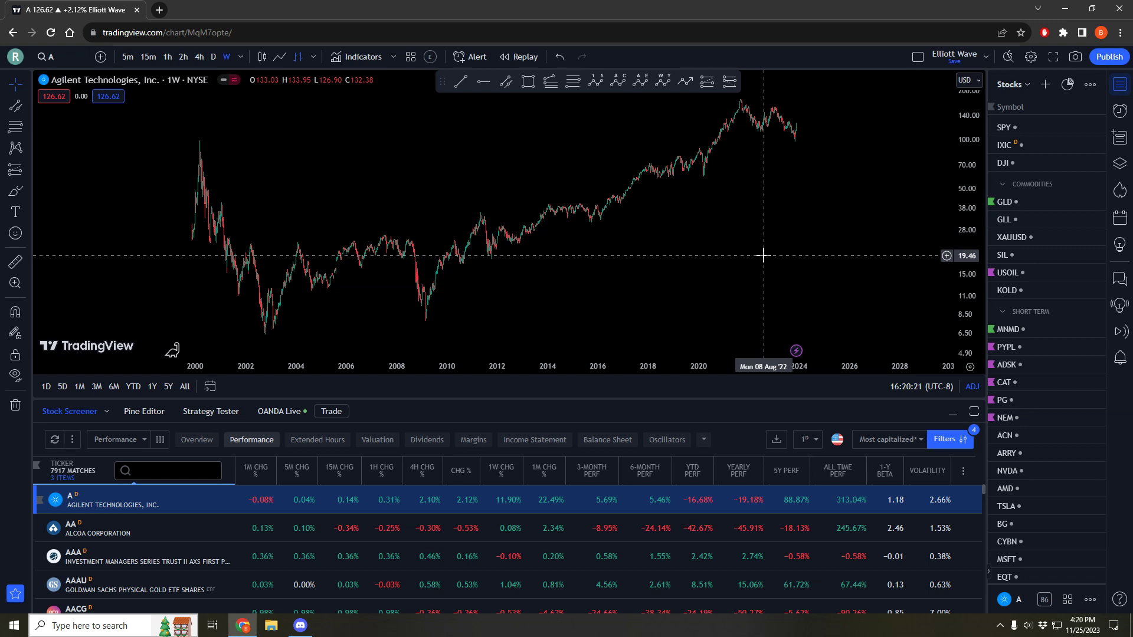
Step: Compare Agilent's price structure on the daily and 4-hour timeframes and return to the weekly chart
{"action": "left_click", "coordinate": [213, 58]}
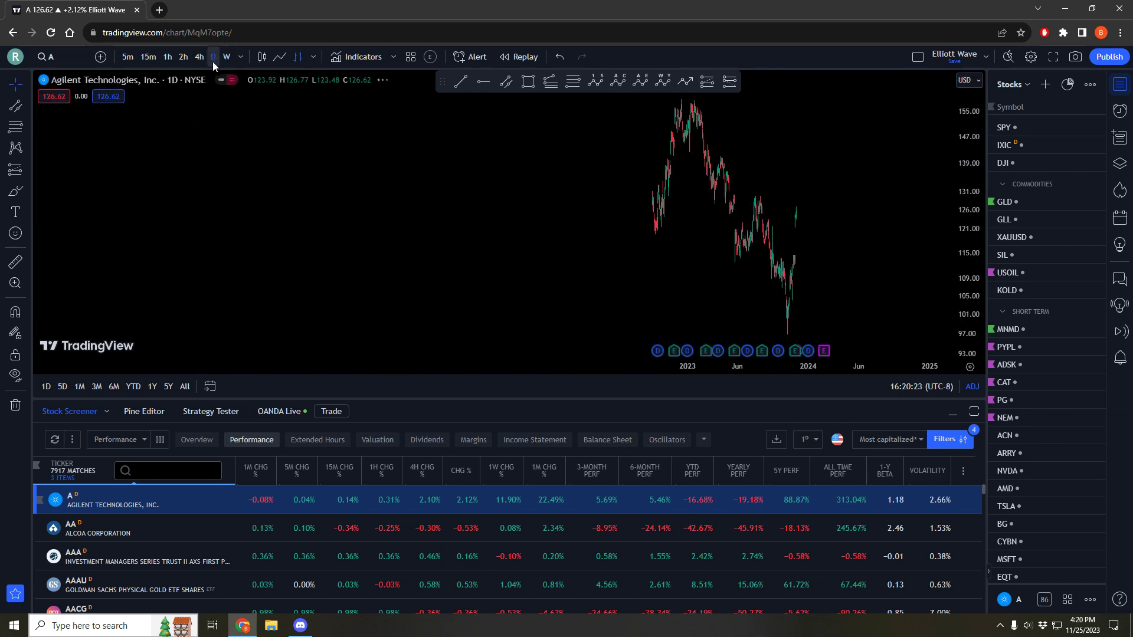
{"action": "left_click", "coordinate": [226, 57]}
{"action": "left_click", "coordinate": [213, 58]}
{"action": "left_click", "coordinate": [199, 58]}
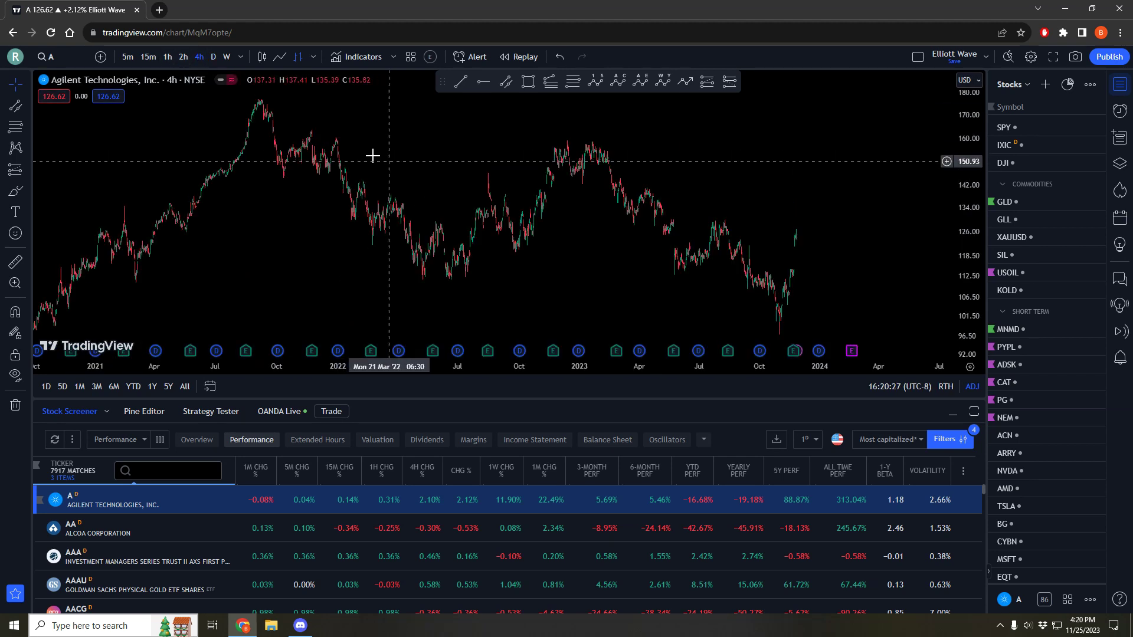
{"action": "left_click", "coordinate": [226, 57]}
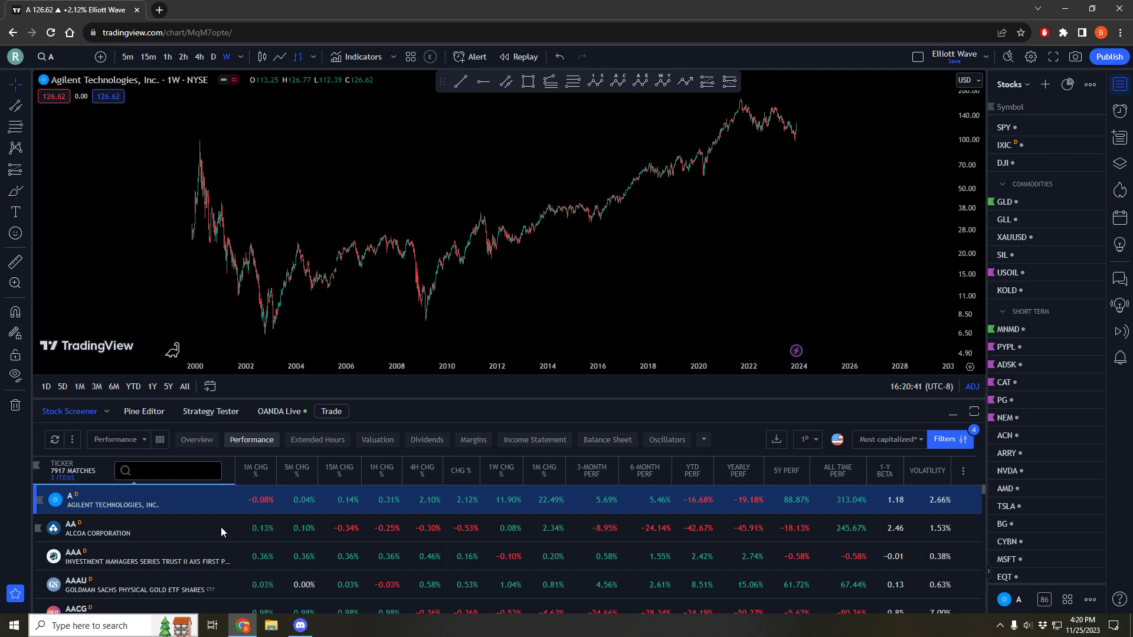
Step: Browse the screener's stock list and collapse the screener to enlarge the weekly Agilent chart
{"action": "scroll", "coordinate": [221, 526], "scroll_direction": "down", "scroll_amount": 3}
{"action": "scroll", "coordinate": [211, 548], "scroll_direction": "down", "scroll_amount": 3}
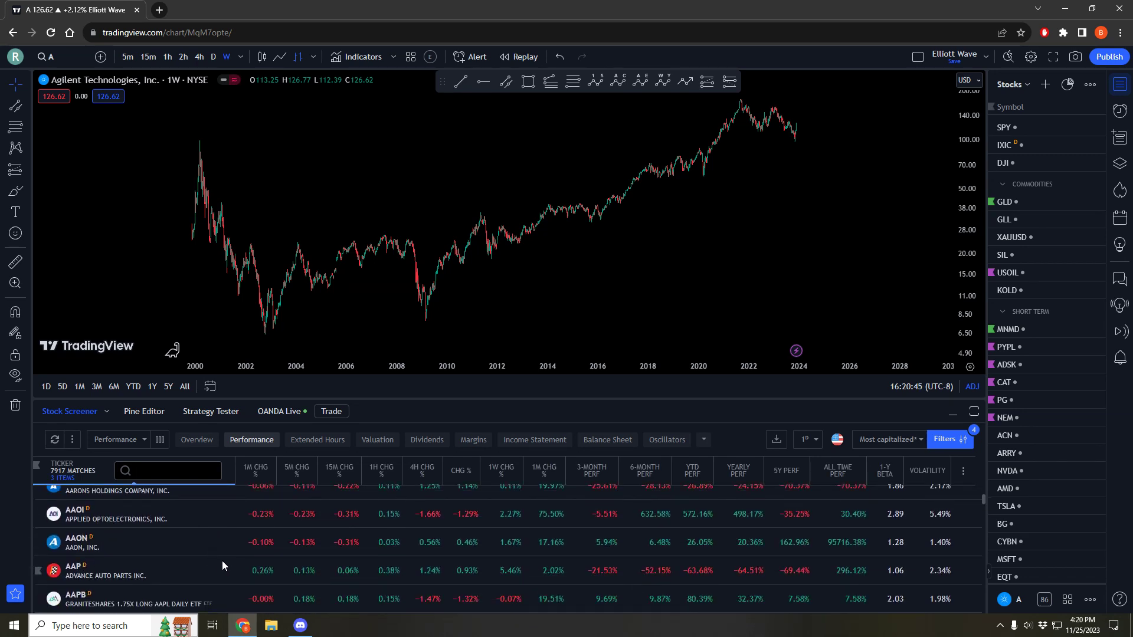
{"action": "scroll", "coordinate": [221, 558], "scroll_direction": "up", "scroll_amount": 6}
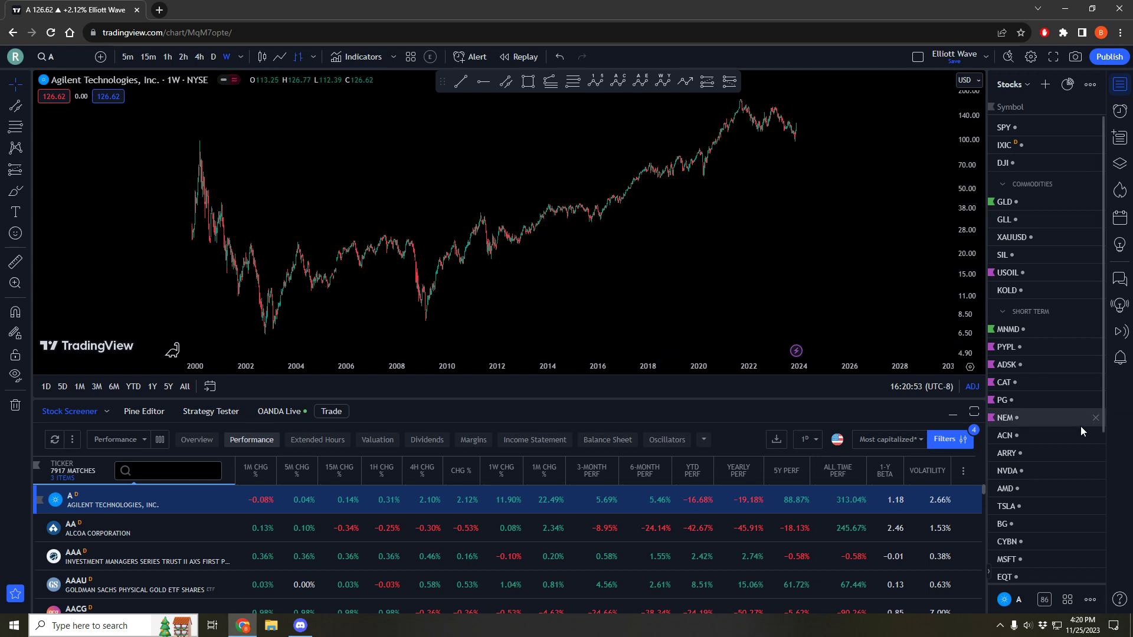
{"action": "left_click", "coordinate": [952, 414]}
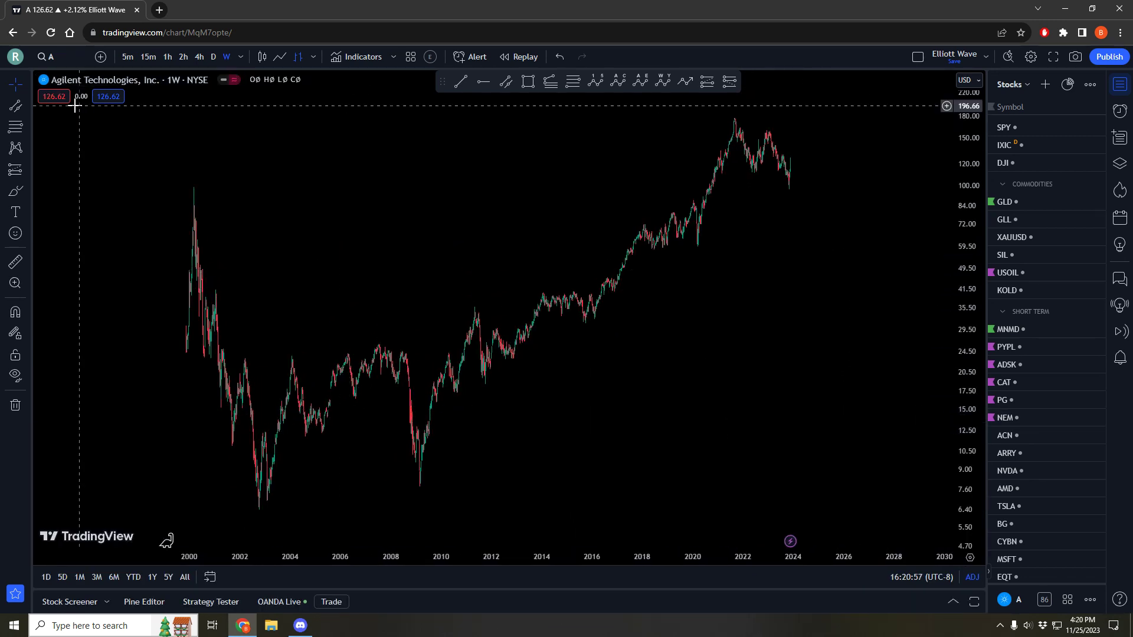
{"action": "left_click_drag", "start_coordinate": [444, 223], "coordinate": [413, 220]}
{"action": "left_click_drag", "start_coordinate": [439, 226], "coordinate": [446, 226]}
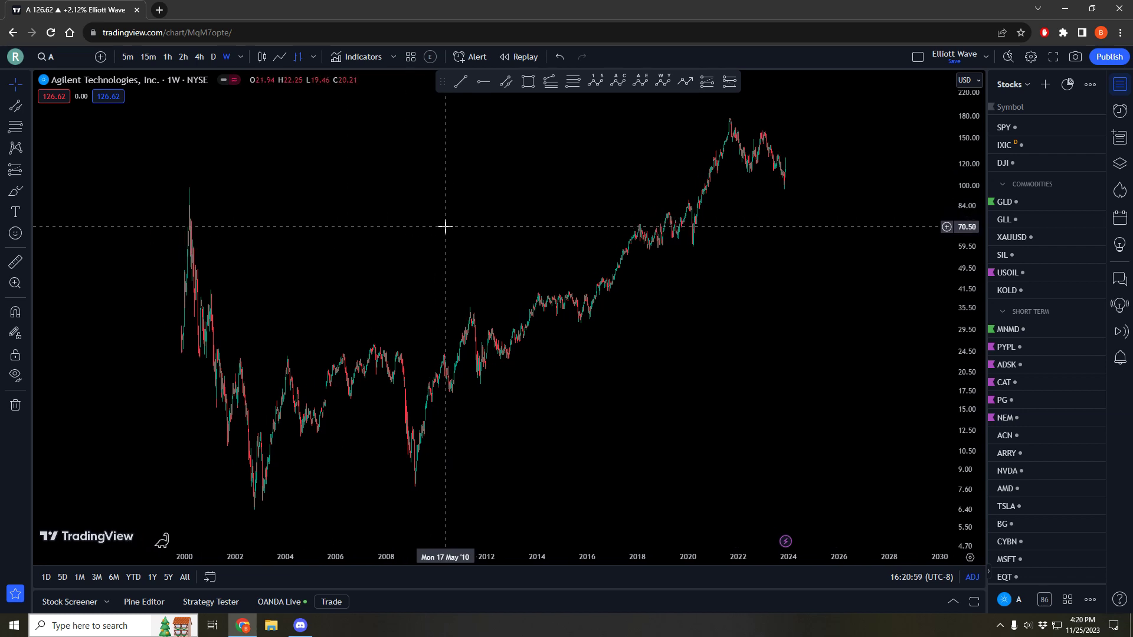
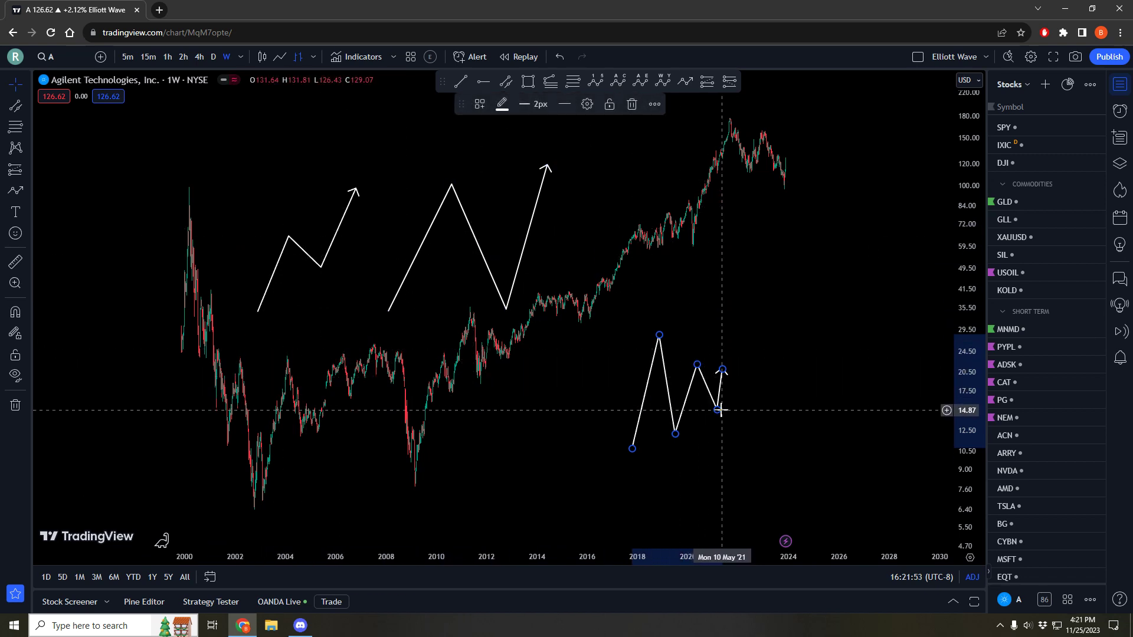
Step: Adjust a point of the lower zigzag path and delete all three white arrow paths from the Agilent chart
{"action": "left_click_drag", "start_coordinate": [717, 410], "coordinate": [711, 412]}
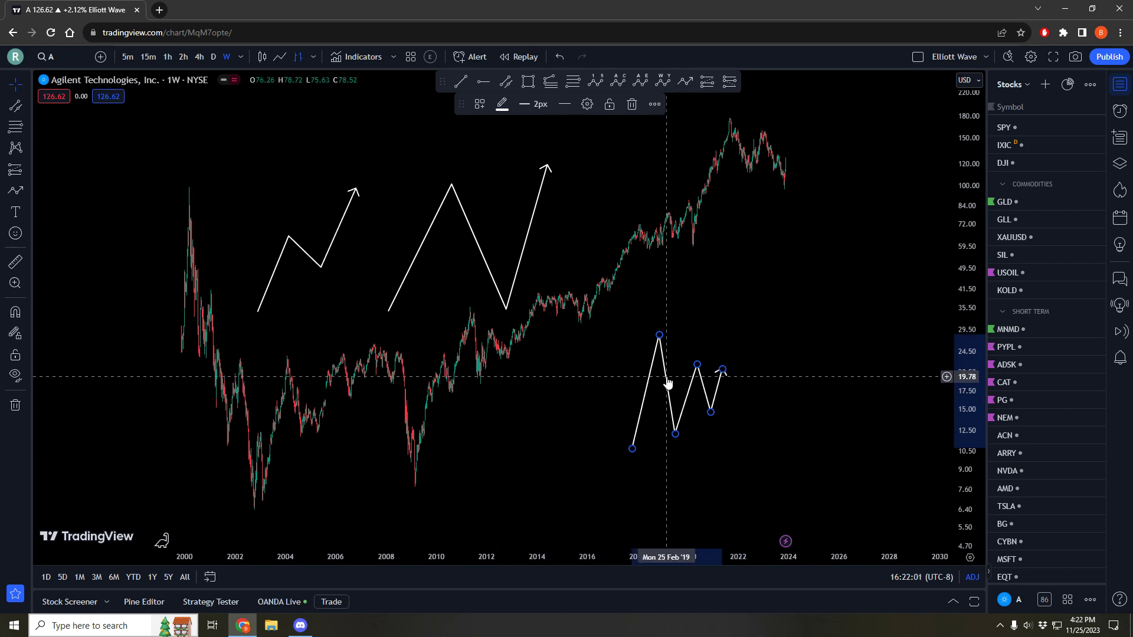
{"action": "key", "text": "Delete"}
{"action": "left_click", "coordinate": [532, 222]}
{"action": "key", "text": "Delete"}
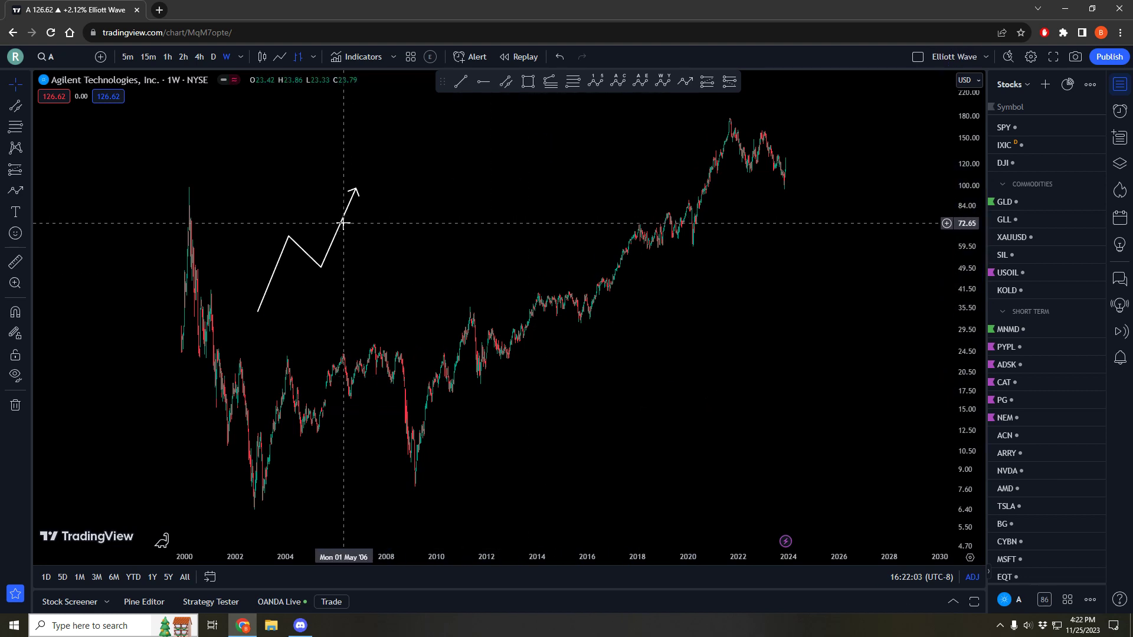
{"action": "left_click", "coordinate": [342, 223]}
{"action": "key", "text": "Delete"}
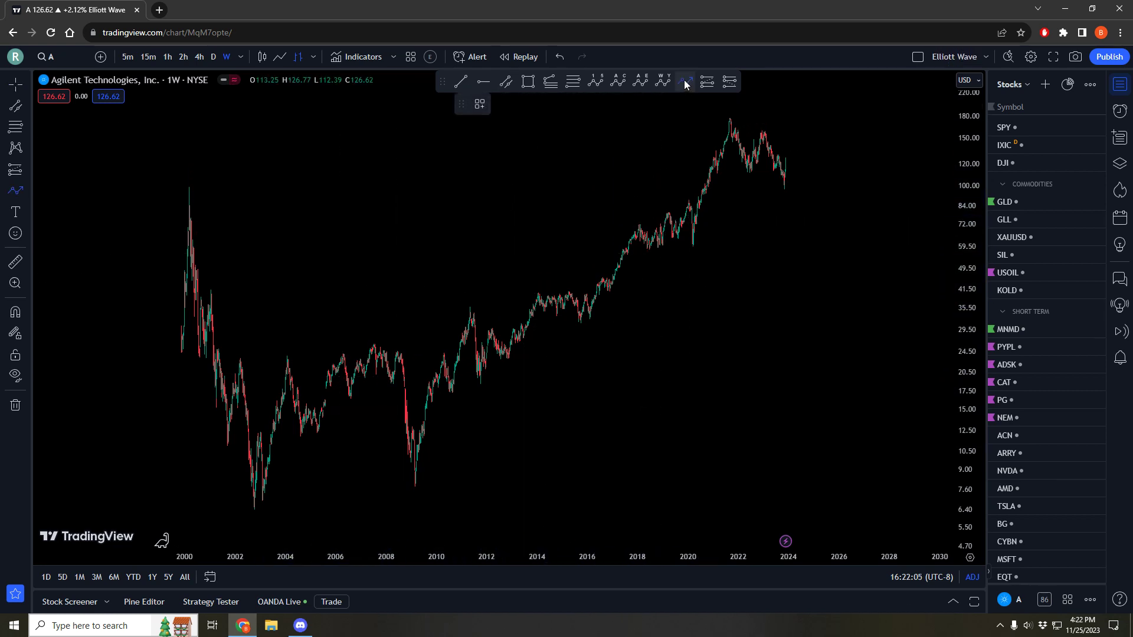
Step: Draw an arrow path from the 2004 high through the low near 2005 and the 2007 high to the 2009 low
{"action": "left_click", "coordinate": [684, 82]}
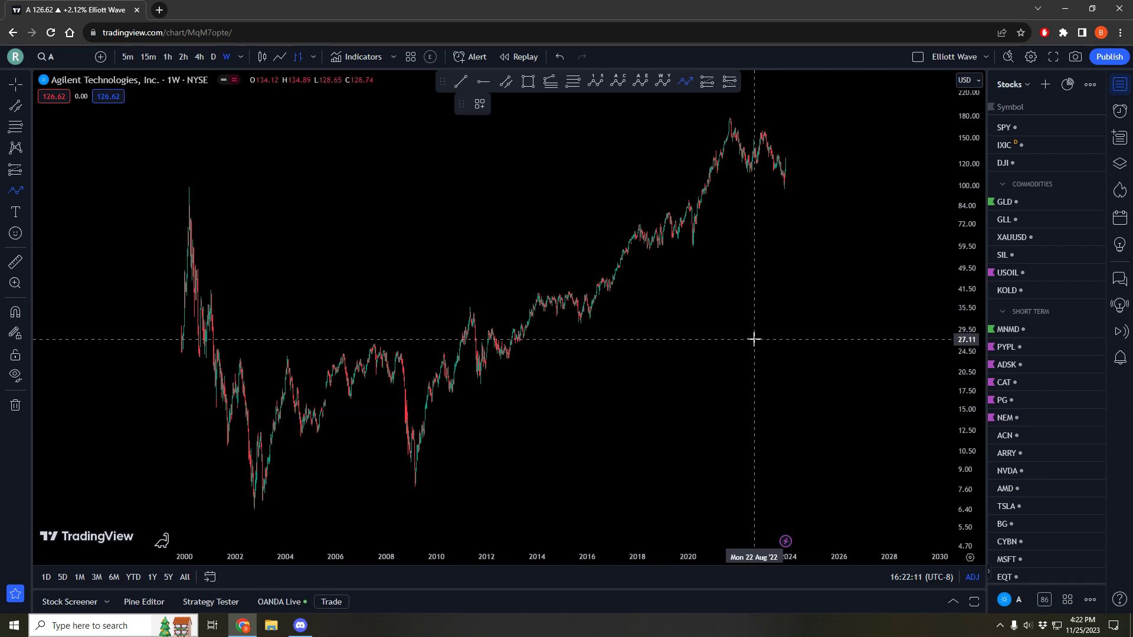
{"action": "left_click", "coordinate": [287, 358]}
{"action": "left_click", "coordinate": [305, 439]}
{"action": "left_click", "coordinate": [371, 342]}
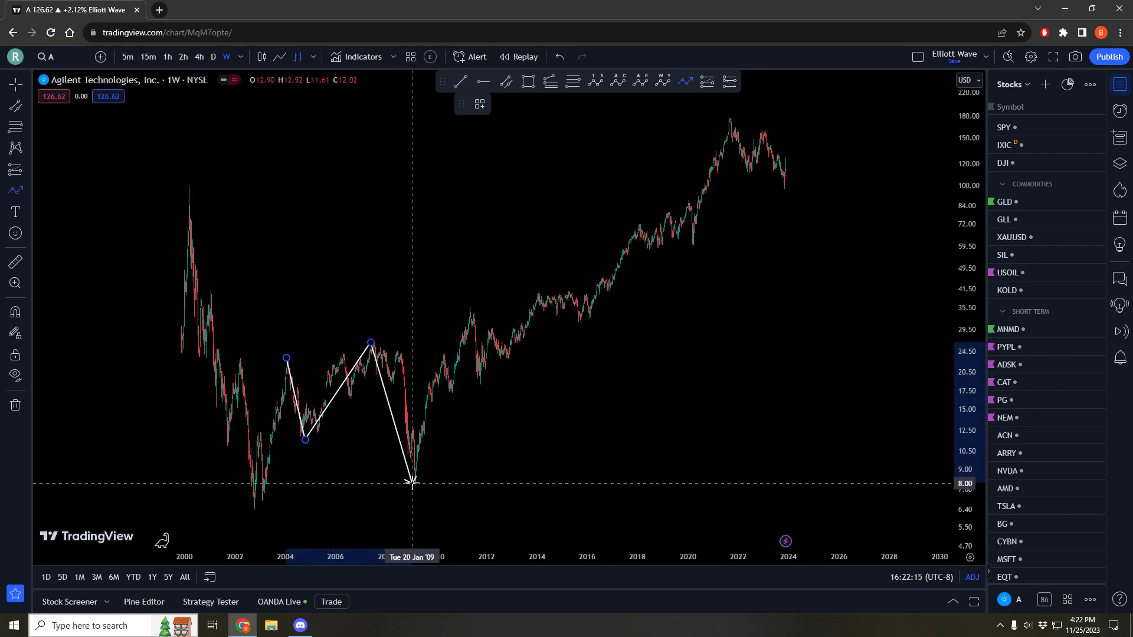
{"action": "left_click", "coordinate": [413, 483]}
Step: Move the arrow path into the empty area above the prices and back onto the 2004–2009 swings
{"action": "mouse_move", "coordinate": [388, 398]}
{"action": "left_mouse_down"}
{"action": "mouse_move", "coordinate": [382, 181]}
{"action": "mouse_move", "coordinate": [374, 192]}
{"action": "left_mouse_up"}
{"action": "left_click", "coordinate": [505, 207]}
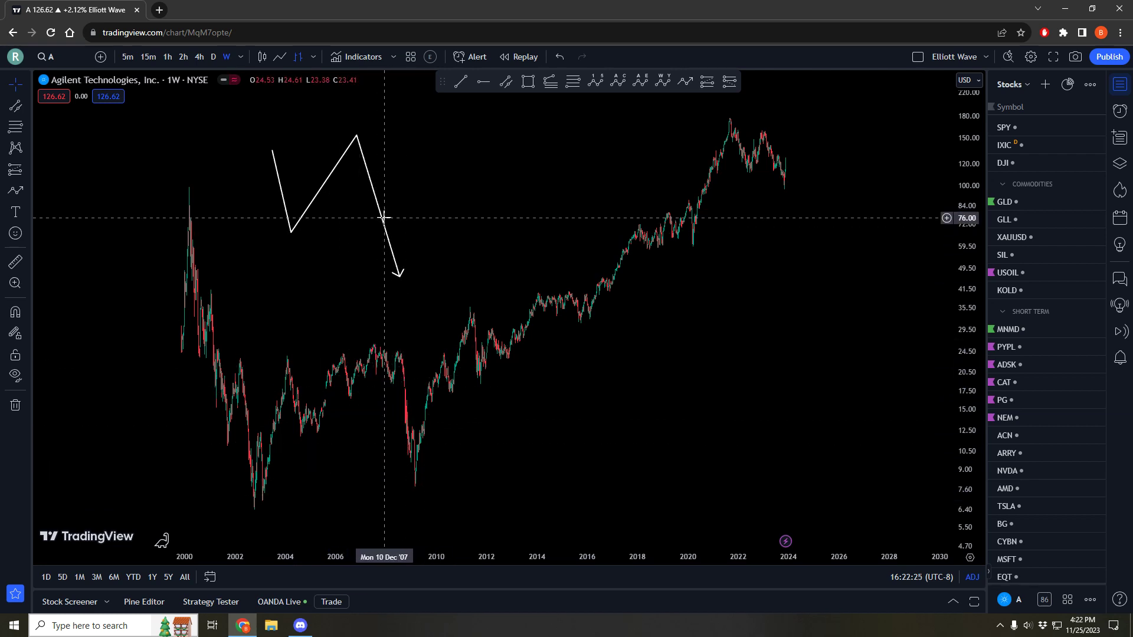
{"action": "mouse_move", "coordinate": [384, 218]}
{"action": "left_mouse_down"}
{"action": "mouse_move", "coordinate": [402, 443]}
{"action": "mouse_move", "coordinate": [403, 413]}
{"action": "mouse_move", "coordinate": [401, 425]}
{"action": "left_mouse_up"}
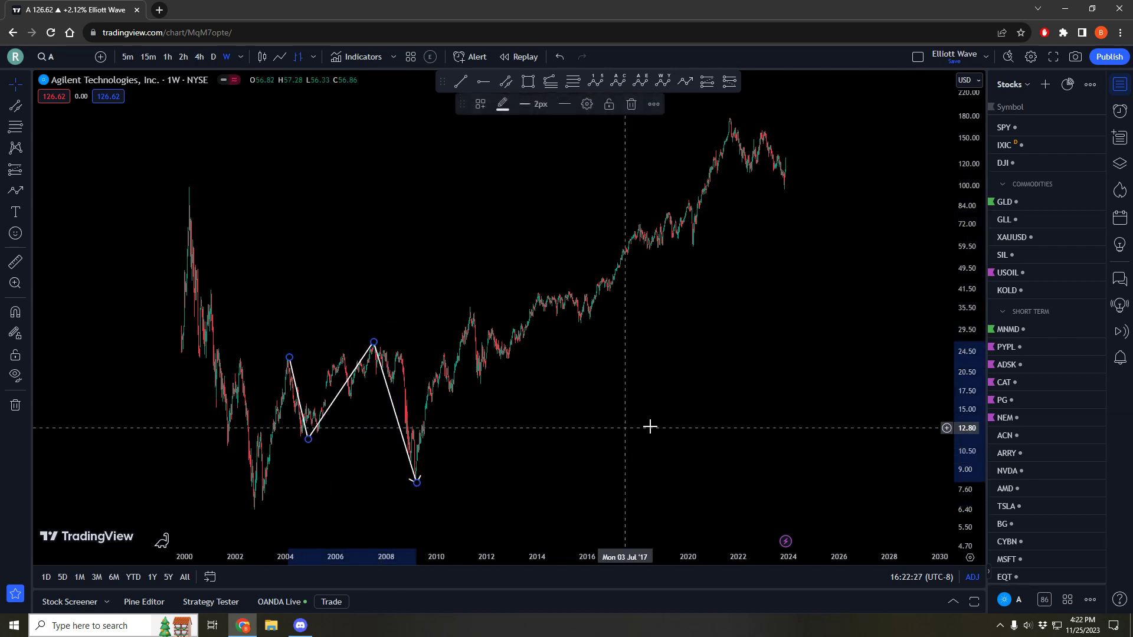
{"action": "left_click", "coordinate": [641, 432]}
Step: Draw a descending parallel channel from the 2021 high along the early 2023 high, with its lower line at the late 2023 low
{"action": "left_click_drag", "start_coordinate": [623, 410], "coordinate": [597, 399]}
{"action": "left_click", "coordinate": [505, 81]}
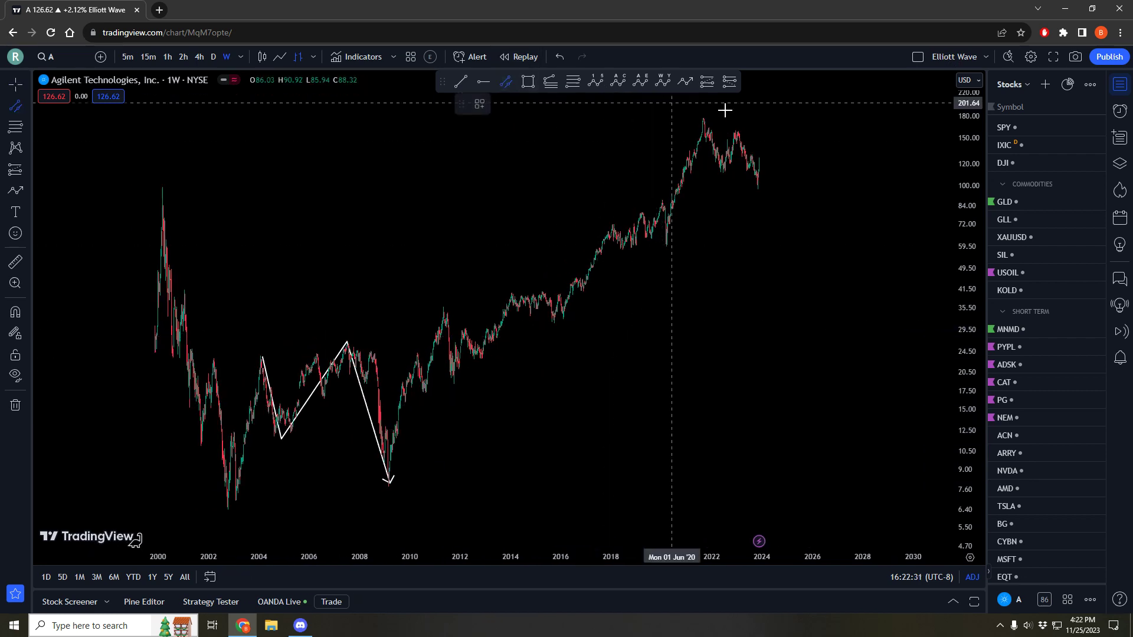
{"action": "left_click", "coordinate": [701, 121]}
{"action": "left_click", "coordinate": [822, 158]}
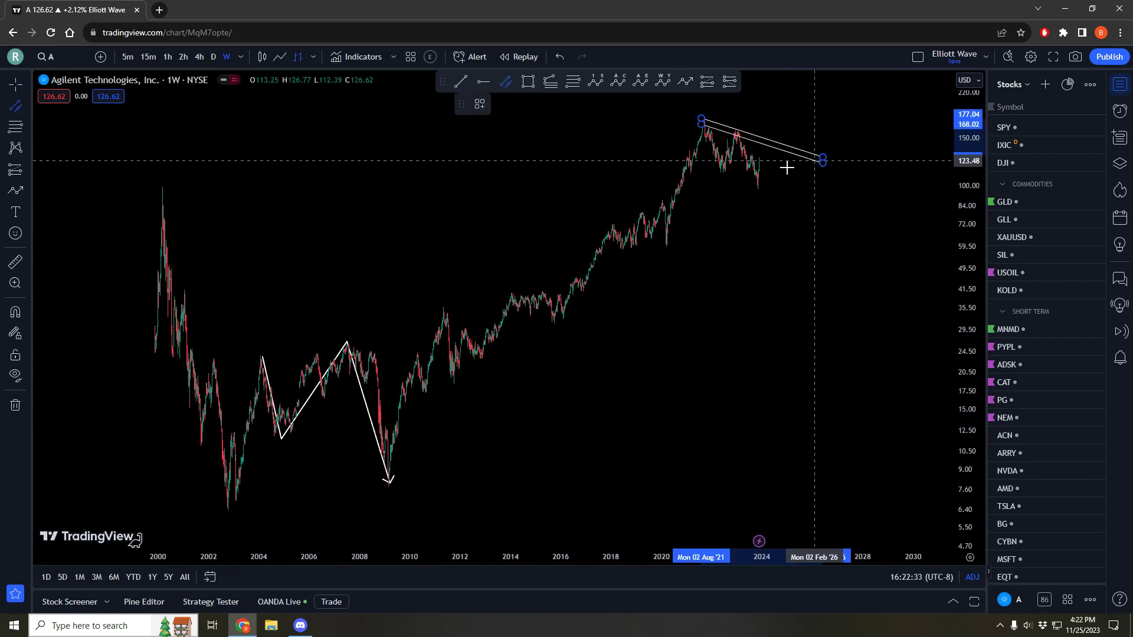
{"action": "left_click", "coordinate": [761, 187]}
{"action": "double_click", "coordinate": [822, 157]}
{"action": "left_click", "coordinate": [658, 217]}
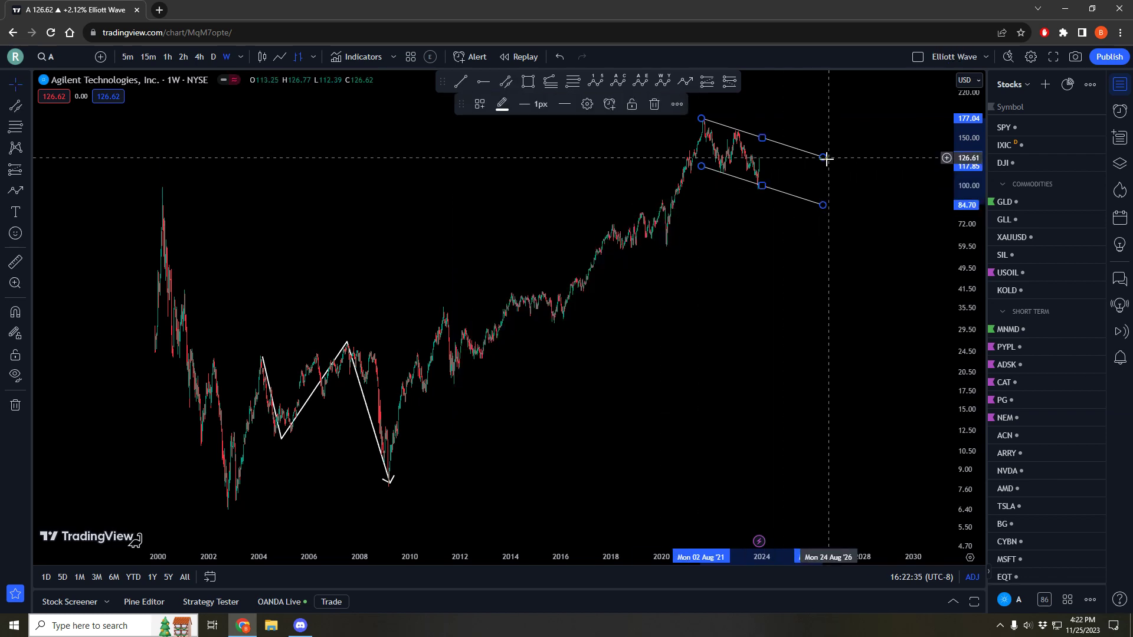
Step: Draw an arrow path inside the channel from the 2021 high through the 2022 low and early 2023 high to the lower channel line
{"action": "left_click_drag", "start_coordinate": [842, 151], "coordinate": [832, 152]}
{"action": "left_click", "coordinate": [684, 81]}
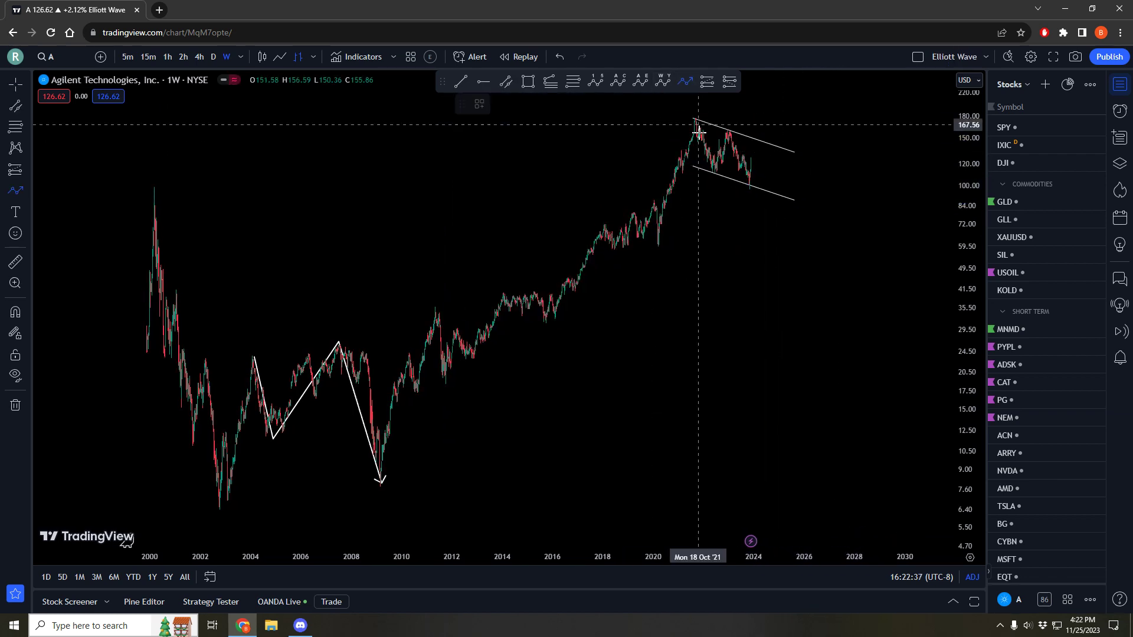
{"action": "left_click", "coordinate": [692, 119]}
{"action": "left_click", "coordinate": [714, 178]}
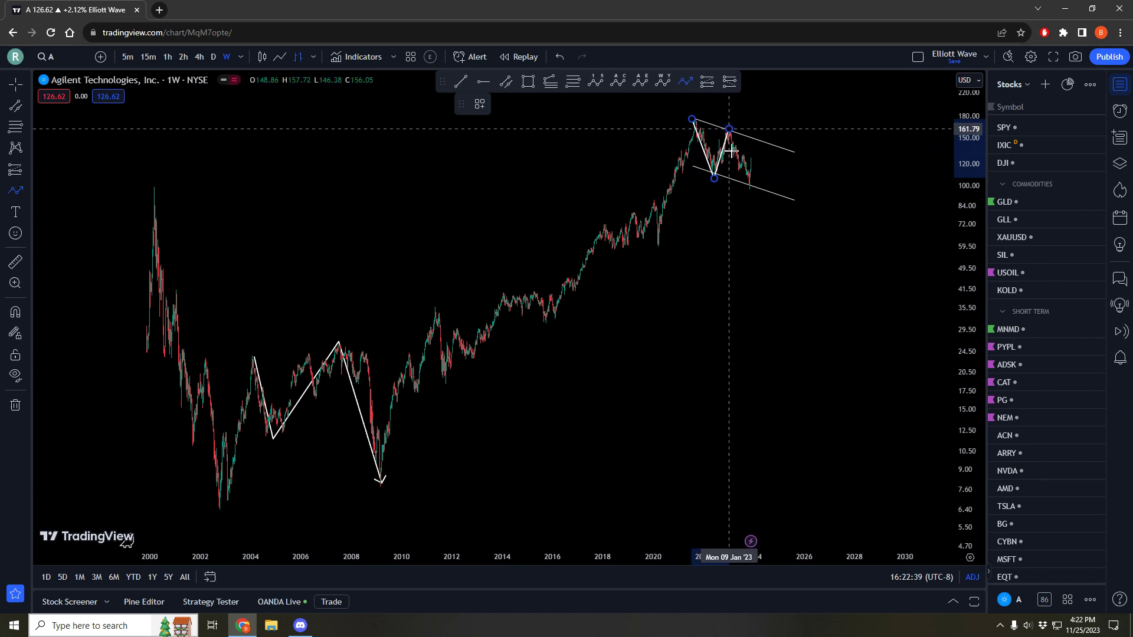
{"action": "left_click", "coordinate": [729, 129]}
{"action": "left_click", "coordinate": [754, 189]}
{"action": "mouse_move", "coordinate": [747, 171]}
{"action": "left_mouse_down"}
{"action": "mouse_move", "coordinate": [705, 338]}
{"action": "mouse_move", "coordinate": [749, 170]}
{"action": "left_mouse_up"}
{"action": "left_click", "coordinate": [767, 337]}
{"action": "left_click_drag", "start_coordinate": [774, 337], "coordinate": [790, 337]}
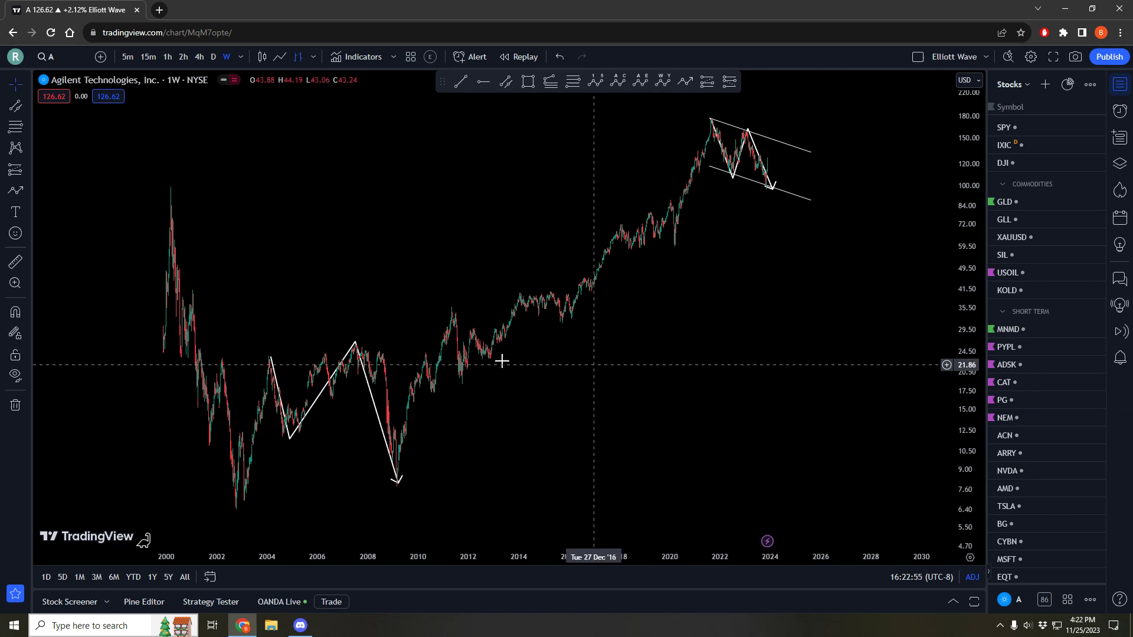
Step: Place an Elliott impulse wave with 0 at the 2002 low, 1 at the 2004 high, 2 at the 2009 low, and 3–5 in the empty area above prices
{"action": "left_click_drag", "start_coordinate": [387, 322], "coordinate": [396, 319]}
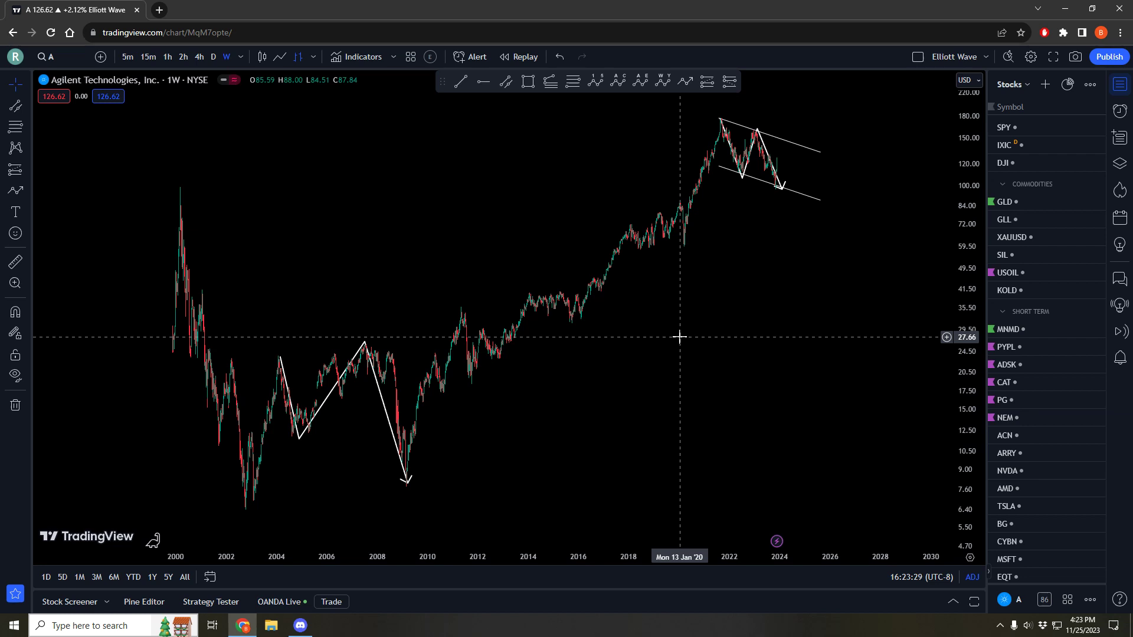
{"action": "left_click", "coordinate": [376, 384]}
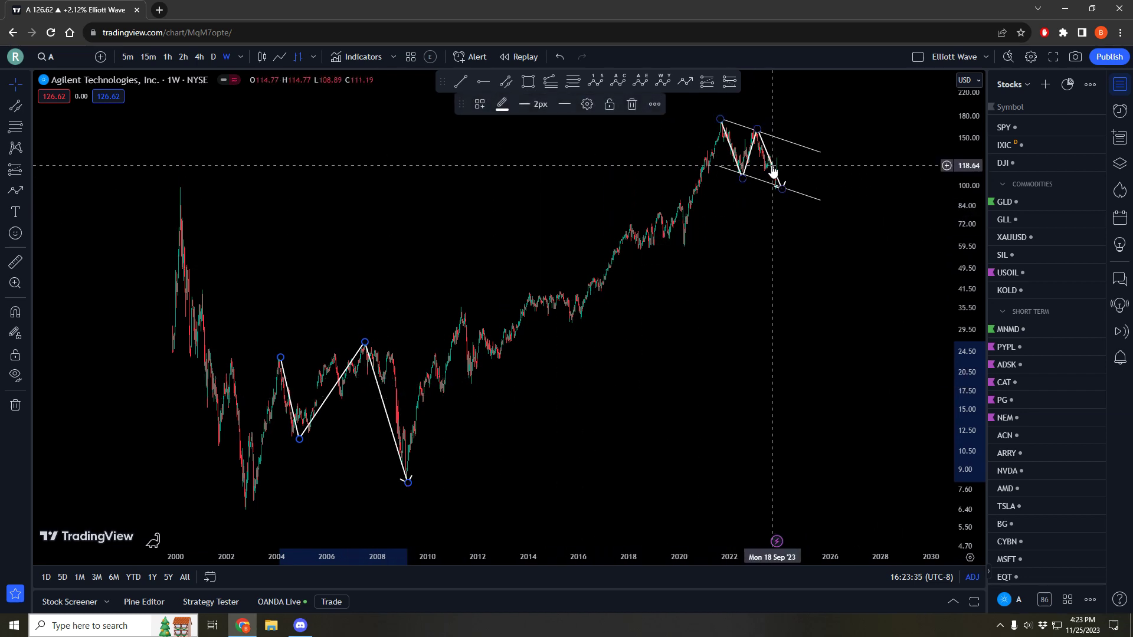
{"action": "left_click", "coordinate": [596, 82]}
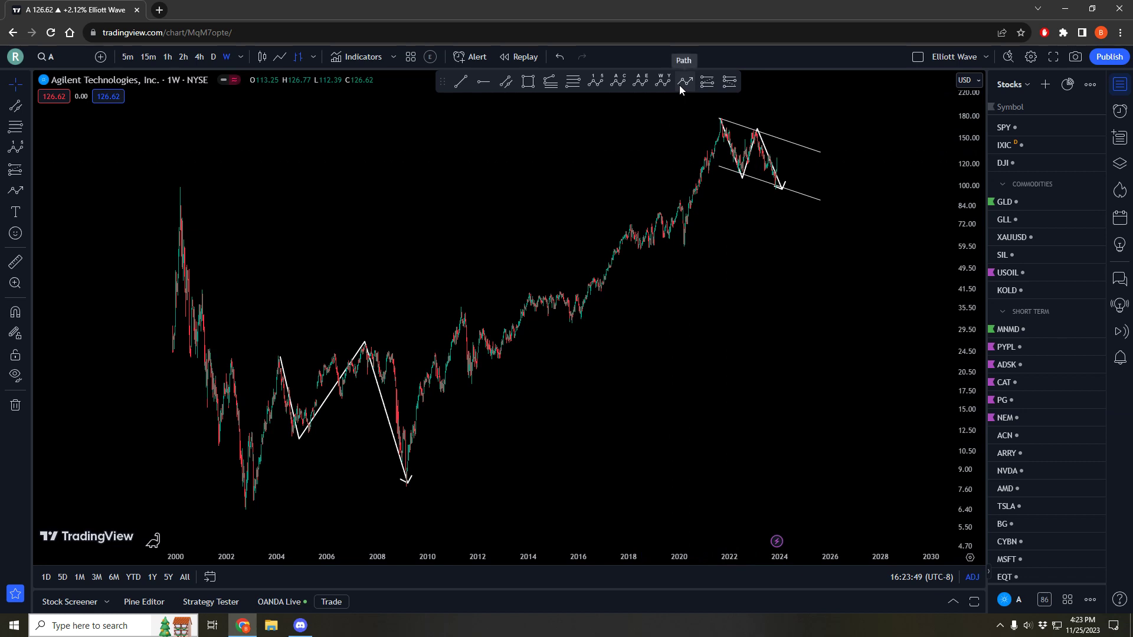
{"action": "left_click", "coordinate": [596, 86]}
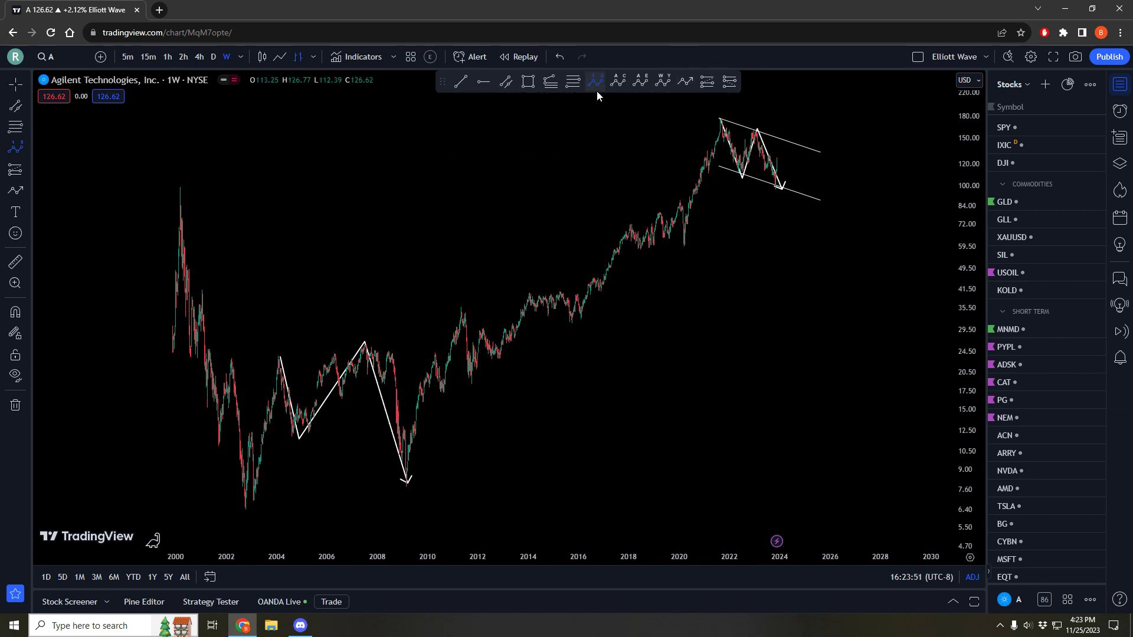
{"action": "left_click", "coordinate": [238, 505]}
{"action": "left_click", "coordinate": [276, 354]}
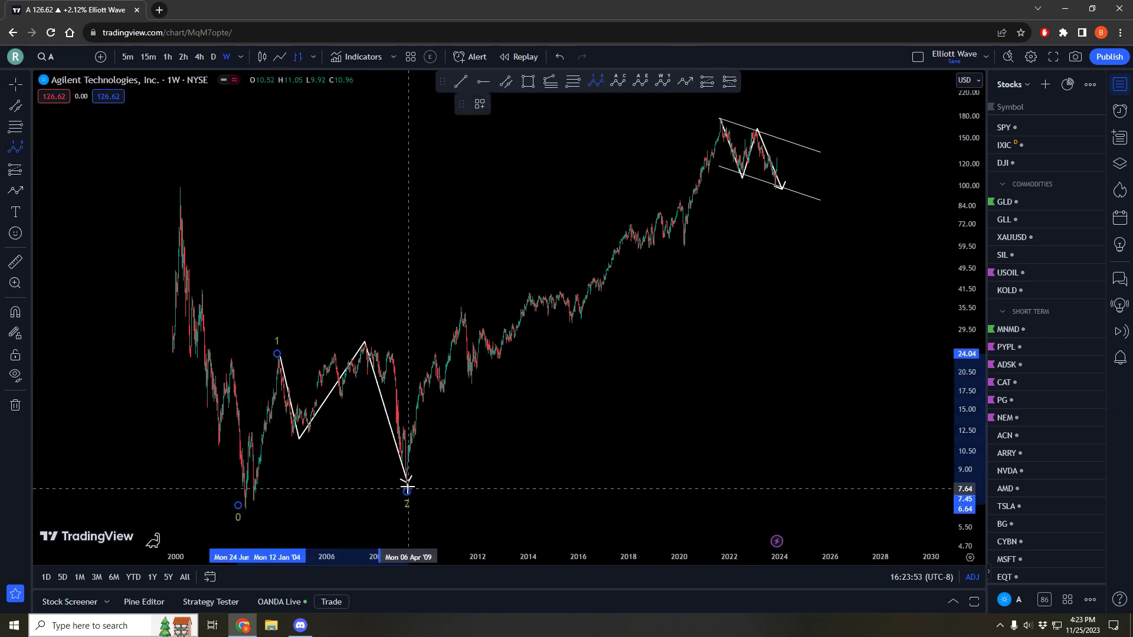
{"action": "left_click", "coordinate": [407, 479]}
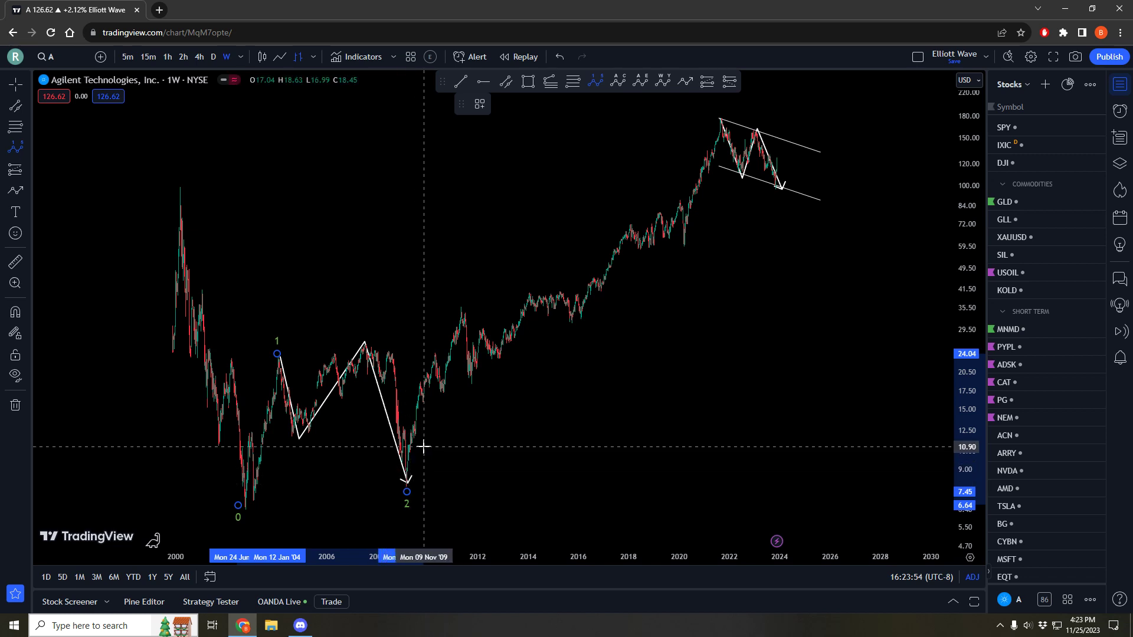
{"action": "left_click", "coordinate": [533, 141]}
{"action": "left_click", "coordinate": [550, 177]}
{"action": "left_click", "coordinate": [569, 128]}
{"action": "left_click_drag", "start_coordinate": [603, 203], "coordinate": [606, 204]}
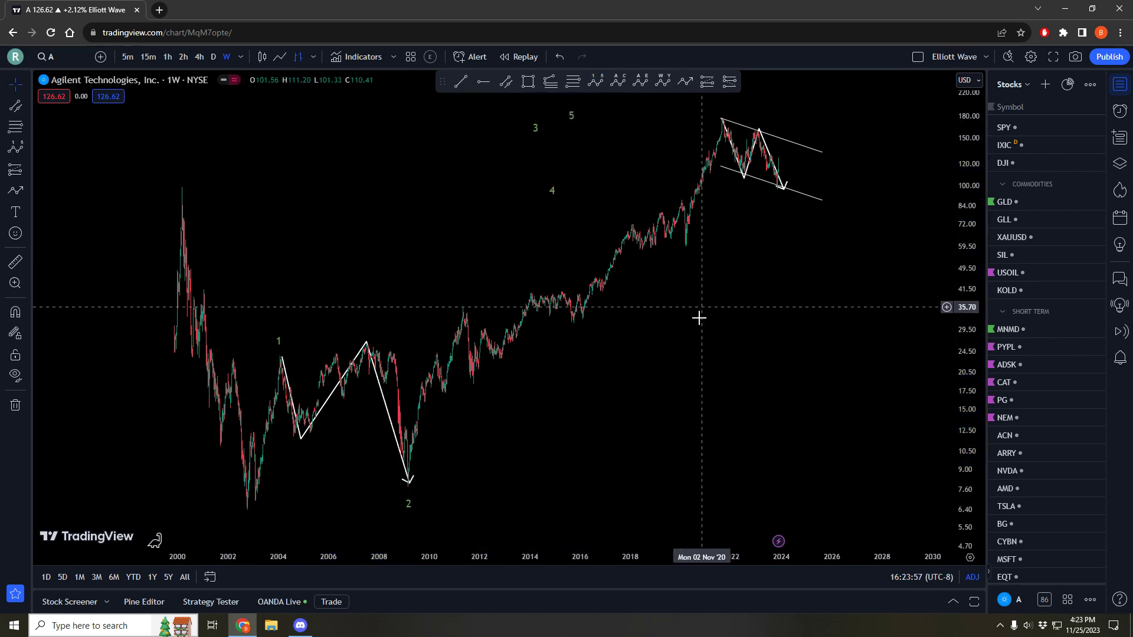
Step: Examine the decline from the 2000 high and the swings around the wave 1 and wave 2 labels
{"action": "left_click_drag", "start_coordinate": [322, 463], "coordinate": [328, 464]}
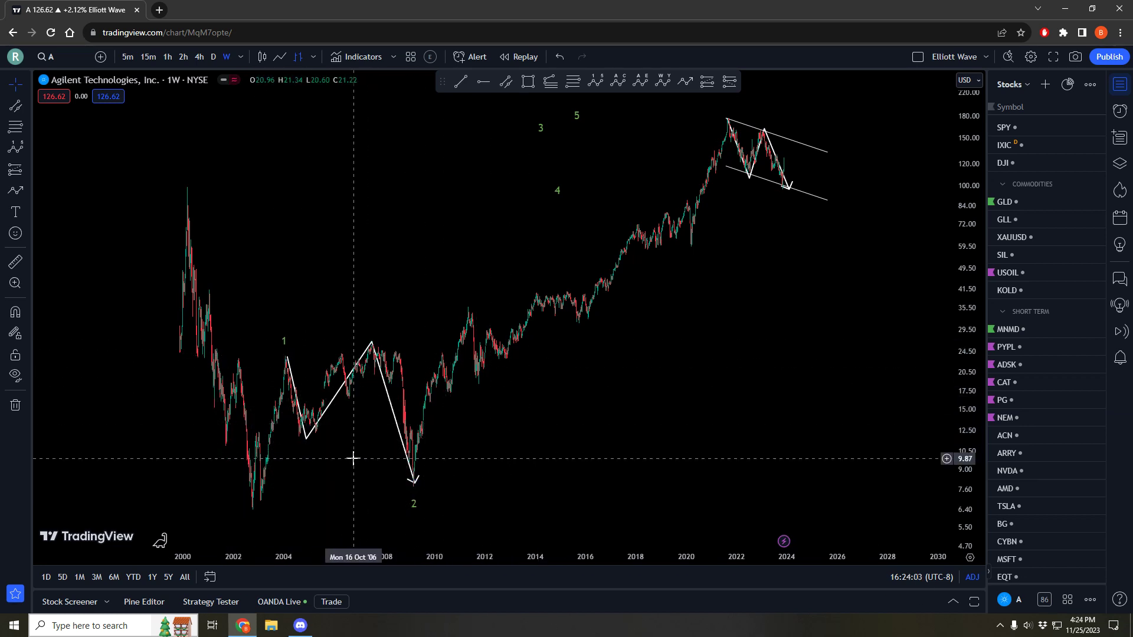
{"action": "left_click_drag", "start_coordinate": [320, 331], "coordinate": [331, 327]}
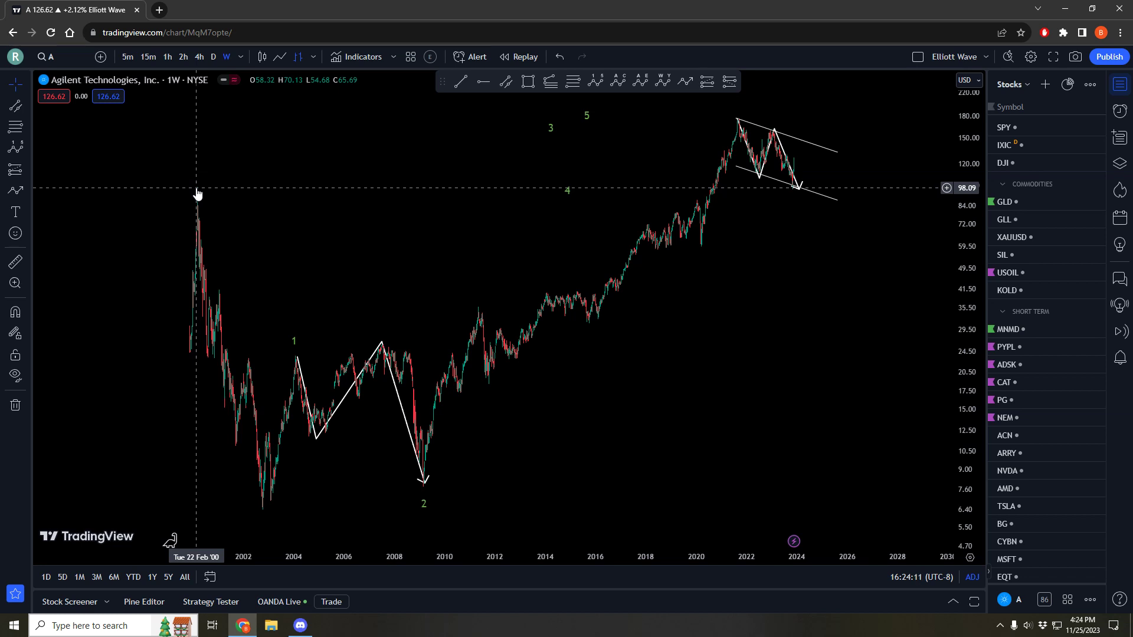
{"action": "left_click_drag", "start_coordinate": [407, 245], "coordinate": [437, 344]}
{"action": "scroll", "coordinate": [528, 422], "scroll_direction": "up", "scroll_amount": 1}
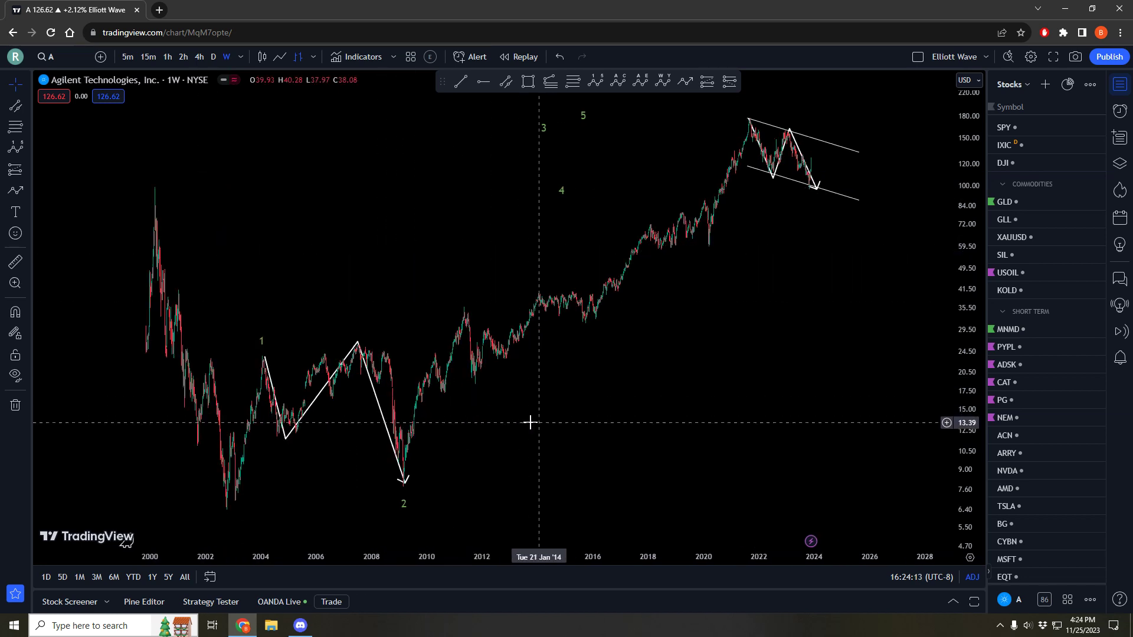
{"action": "scroll", "coordinate": [550, 426], "scroll_direction": "down", "scroll_amount": 1}
{"action": "scroll", "coordinate": [546, 423], "scroll_direction": "up", "scroll_amount": 2}
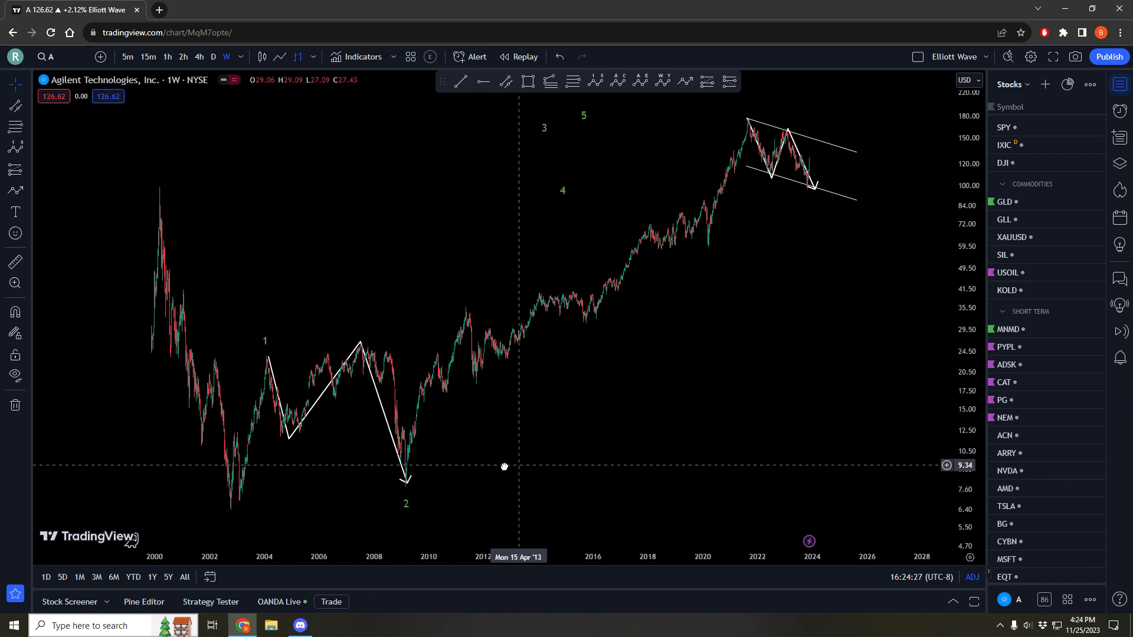
{"action": "scroll", "coordinate": [500, 466], "scroll_direction": "right", "scroll_amount": 2}
{"action": "left_click_drag", "start_coordinate": [496, 465], "coordinate": [503, 468]}
{"action": "scroll", "coordinate": [502, 467], "scroll_direction": "right", "scroll_amount": 3}
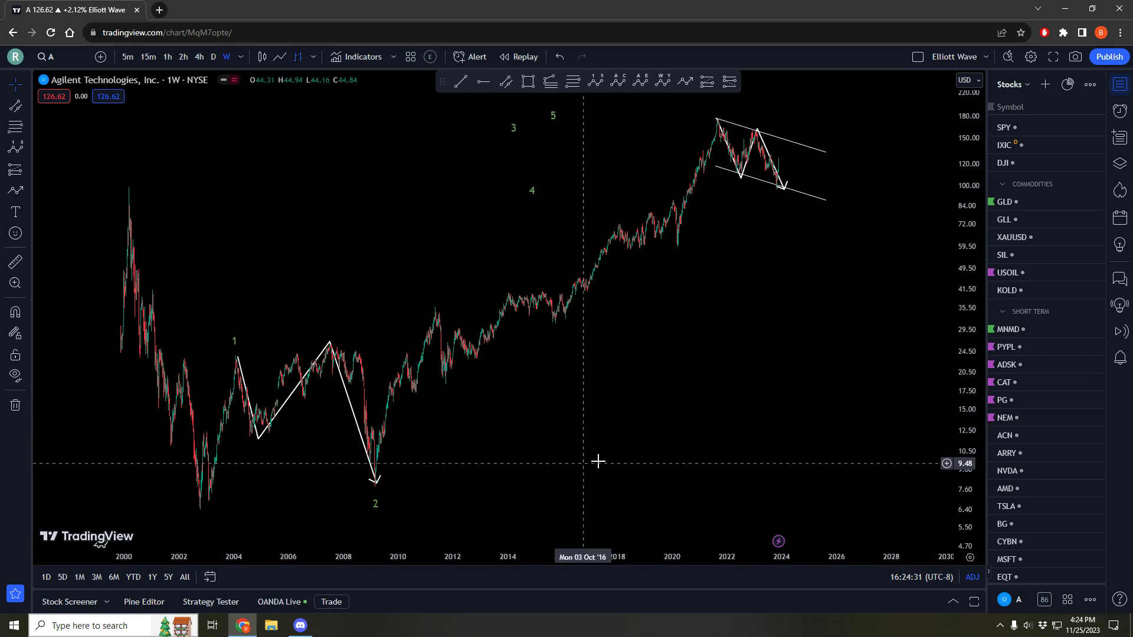
Step: Move wave 5 to about 235.88 in mid-2025, wave 3 to the 2021 high and wave 4 below the channel's late 2023 low
{"action": "left_click_drag", "start_coordinate": [972, 310], "coordinate": [972, 320]}
{"action": "scroll", "coordinate": [885, 324], "scroll_direction": "down", "scroll_amount": 1}
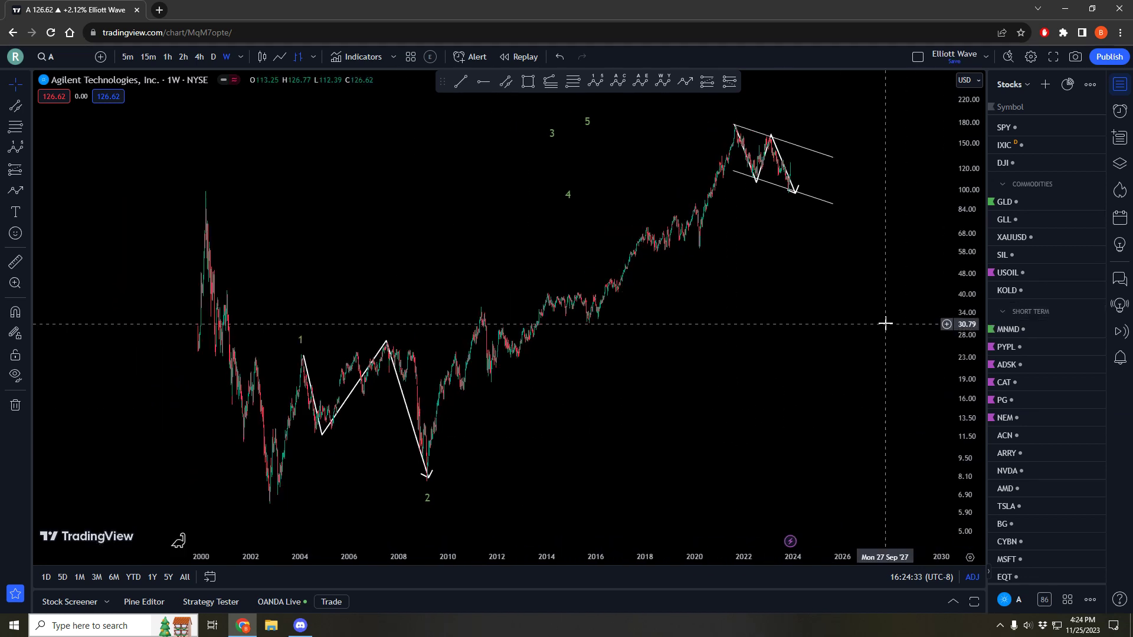
{"action": "left_click_drag", "start_coordinate": [872, 334], "coordinate": [774, 392]}
{"action": "left_click_drag", "start_coordinate": [495, 185], "coordinate": [733, 147]}
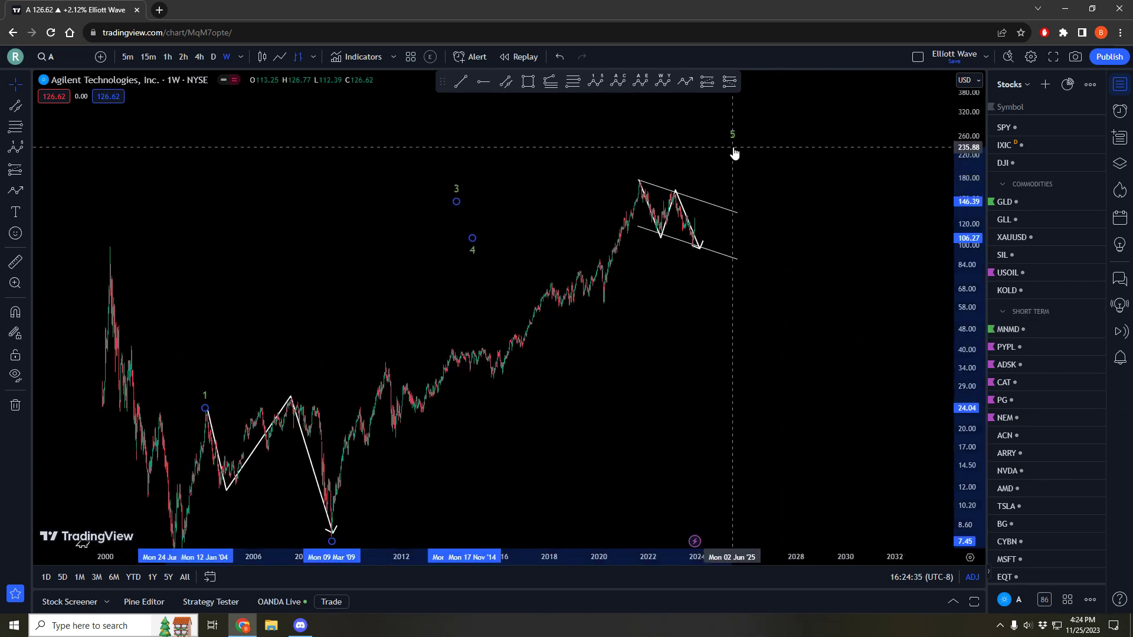
{"action": "left_click_drag", "start_coordinate": [457, 197], "coordinate": [635, 175]}
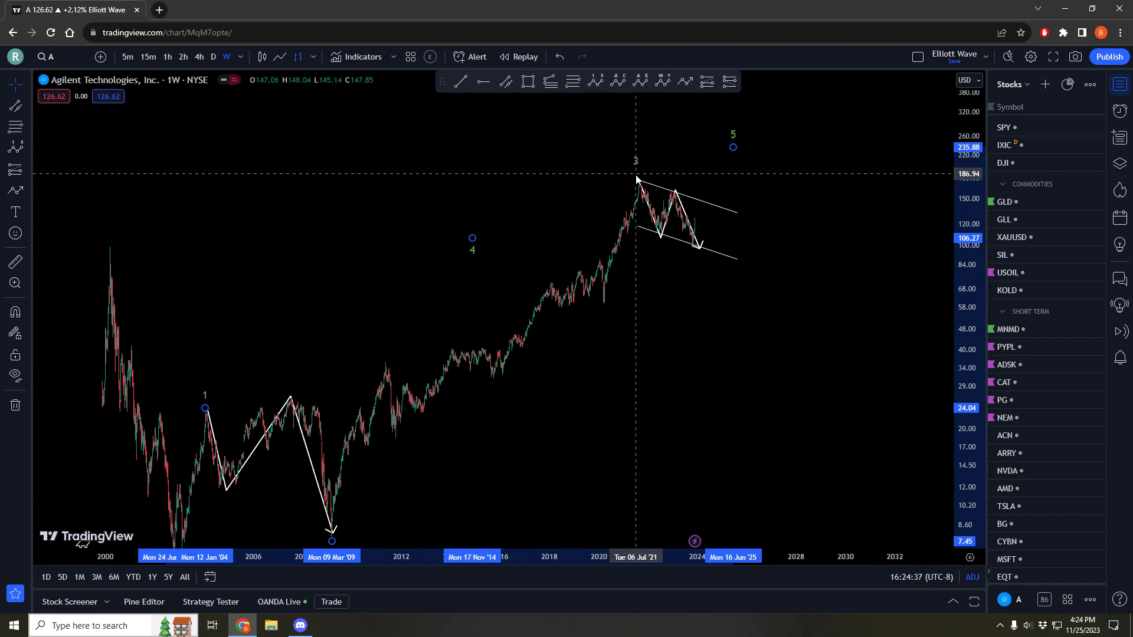
{"action": "left_click_drag", "start_coordinate": [473, 239], "coordinate": [705, 253]}
{"action": "left_click_drag", "start_coordinate": [840, 316], "coordinate": [967, 298]}
{"action": "left_click_drag", "start_coordinate": [891, 322], "coordinate": [827, 309]}
{"action": "left_click", "coordinate": [461, 82]}
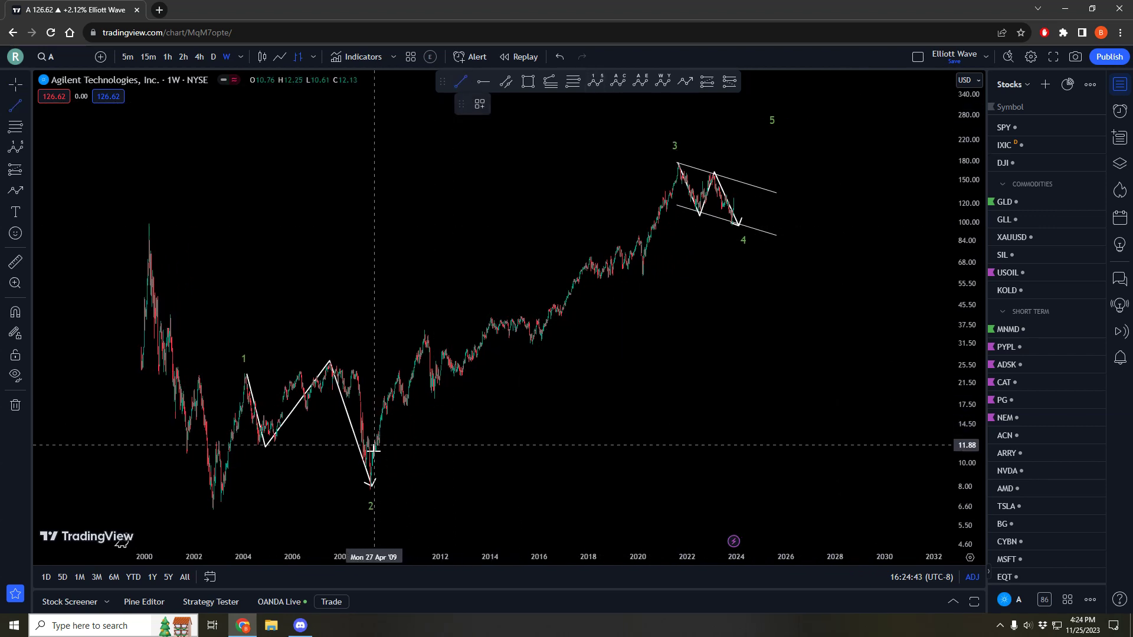
{"action": "key", "text": "Escape"}
{"action": "left_click", "coordinate": [685, 82]}
{"action": "left_click", "coordinate": [371, 474]}
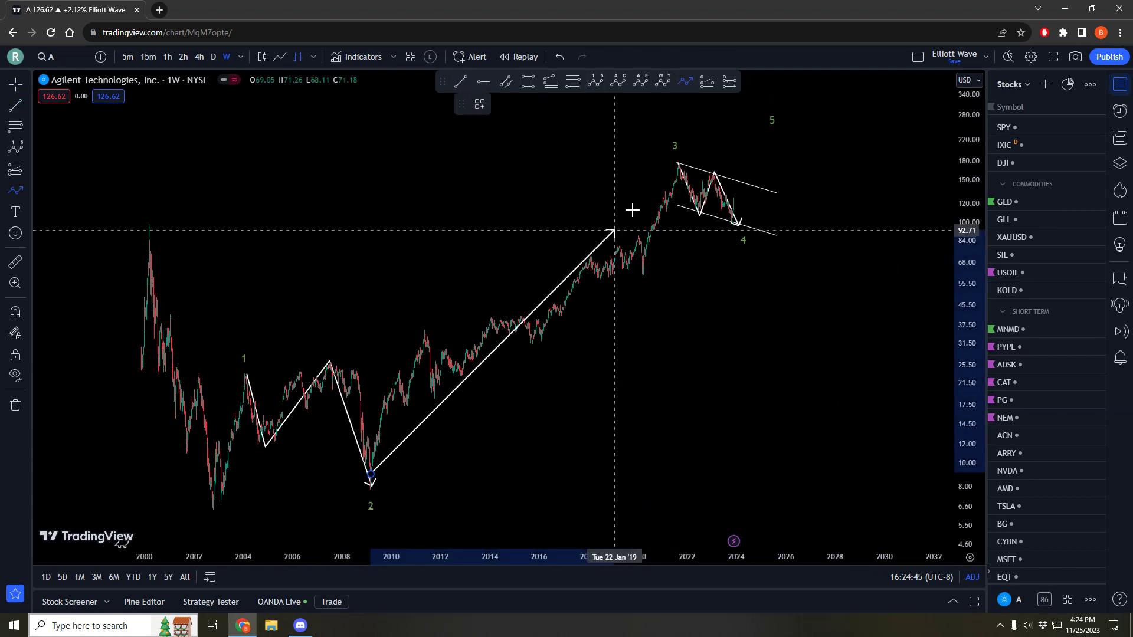
{"action": "key", "text": "Escape"}
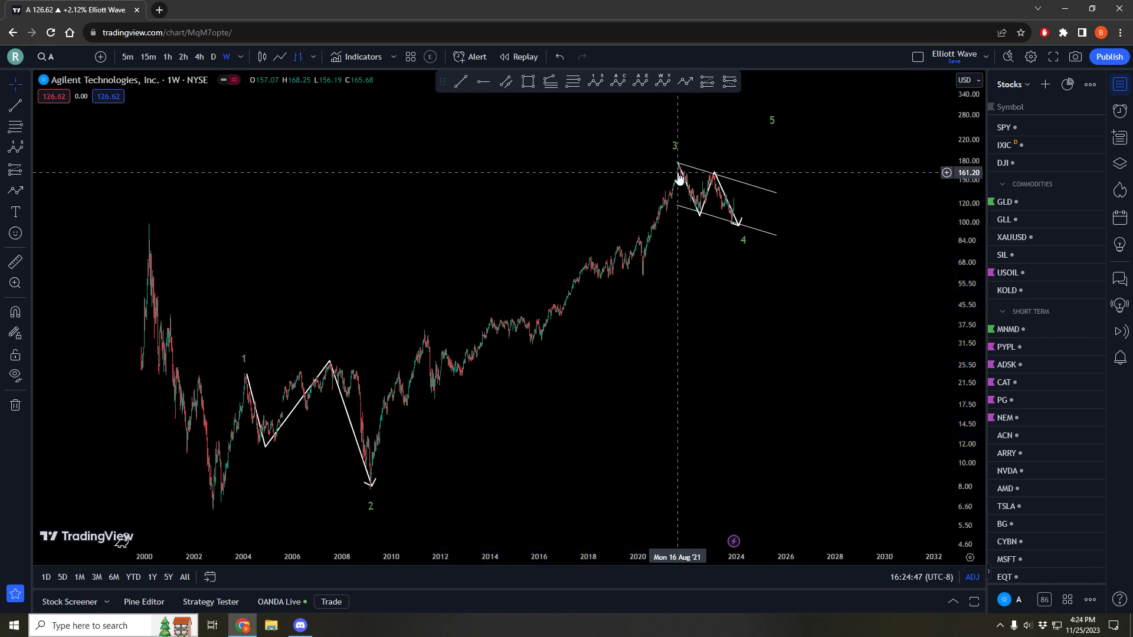
Step: Measure the advance from the 2009 low's price level at August 2011 up to the early 2021 prices near wave 3
{"action": "scroll", "coordinate": [677, 360], "scroll_direction": "down", "scroll_amount": 2}
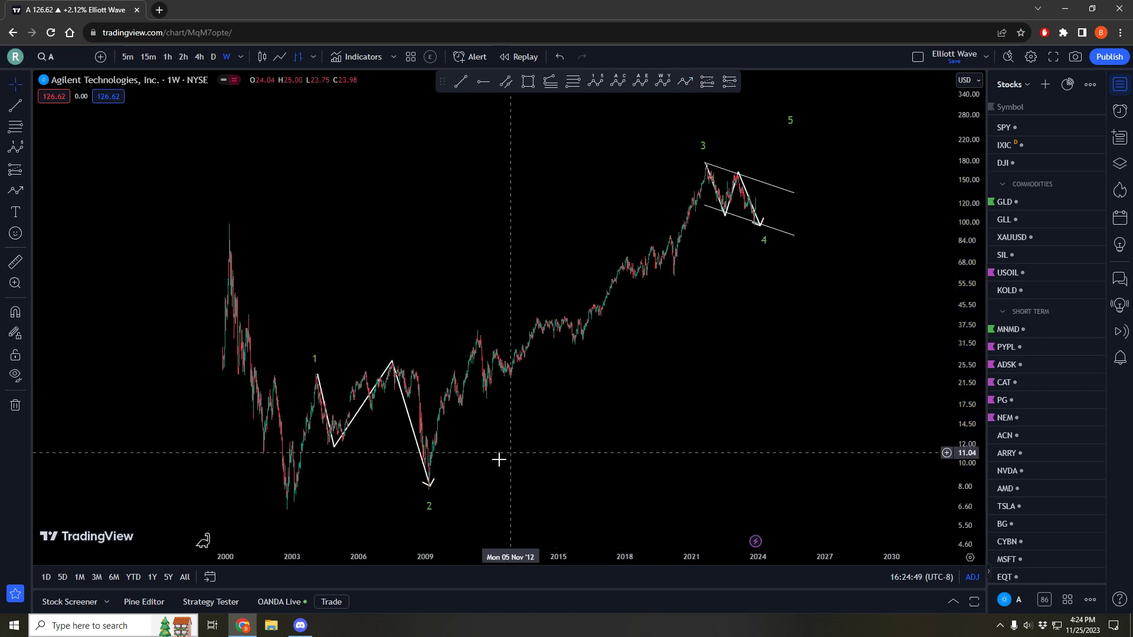
{"action": "left_click_drag", "start_coordinate": [566, 423], "coordinate": [564, 422]}
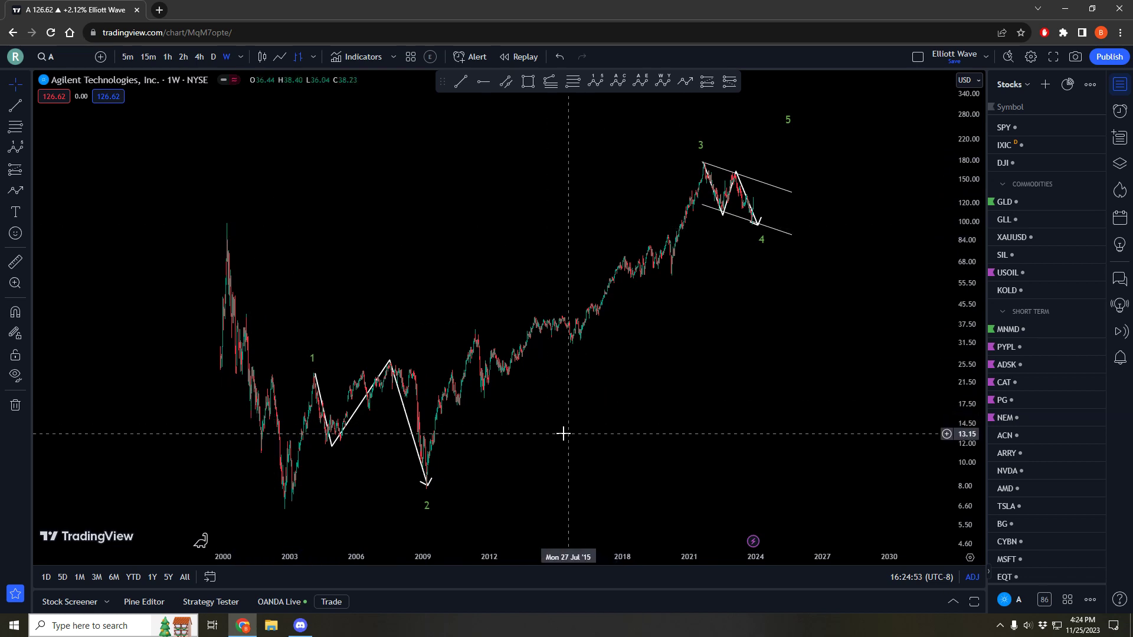
{"action": "left_click", "coordinate": [480, 489], "text": "shift"}
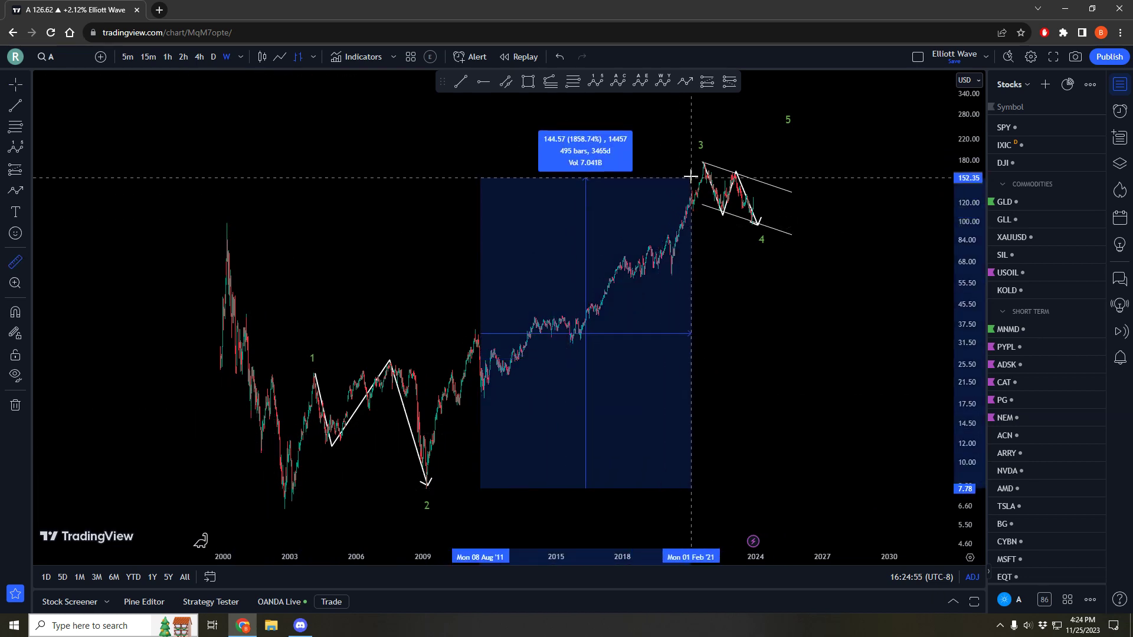
{"action": "left_click", "coordinate": [694, 171]}
{"action": "left_click_drag", "start_coordinate": [749, 326], "coordinate": [799, 331]}
{"action": "scroll", "coordinate": [699, 330], "scroll_direction": "down", "scroll_amount": 1}
{"action": "scroll", "coordinate": [699, 329], "scroll_direction": "up", "scroll_amount": 1}
{"action": "scroll", "coordinate": [799, 330], "scroll_direction": "up", "scroll_amount": 1}
Step: Lower the wave 4 point to about 85.66 and adjust the wave 2 label and arrow path end at the 2009 low
{"action": "left_click", "coordinate": [738, 199]}
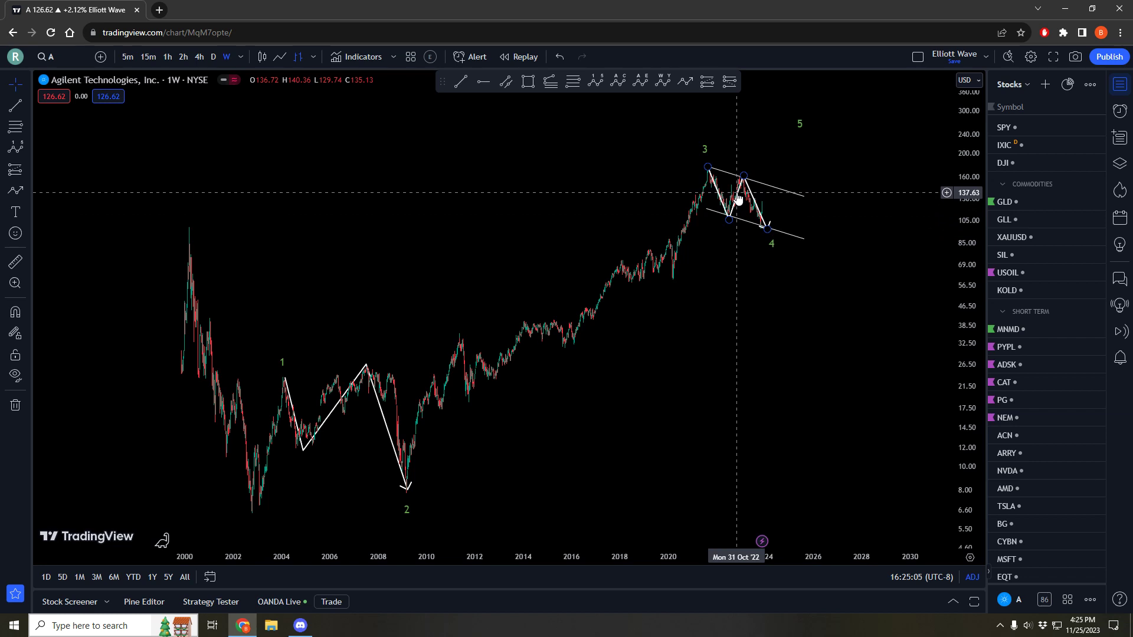
{"action": "left_click_drag", "start_coordinate": [776, 336], "coordinate": [759, 334]}
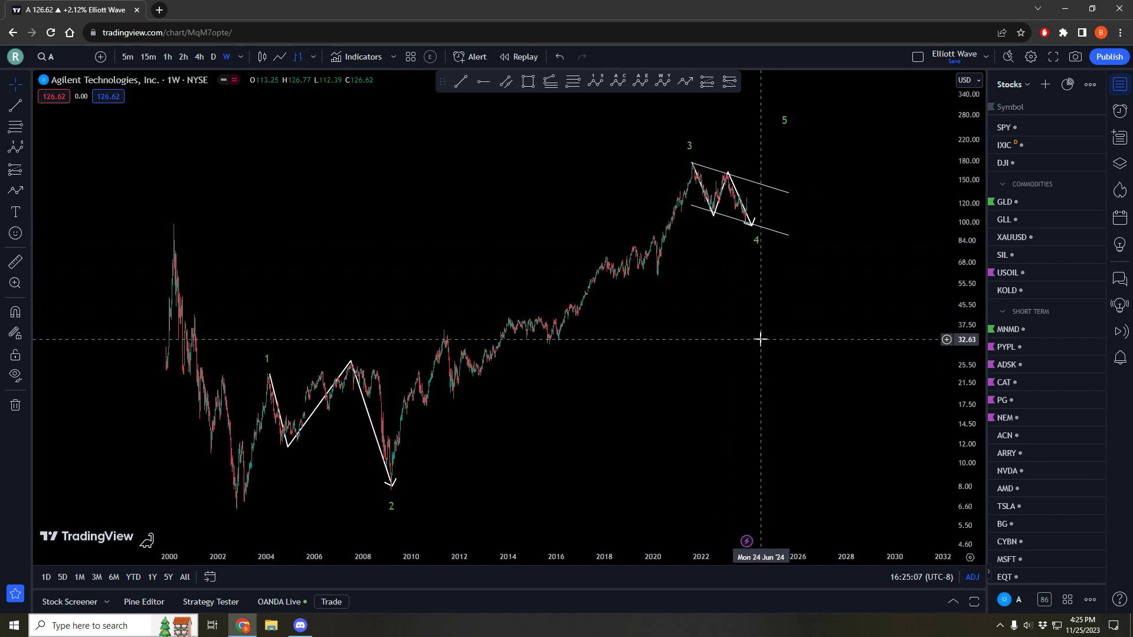
{"action": "left_click", "coordinate": [761, 243]}
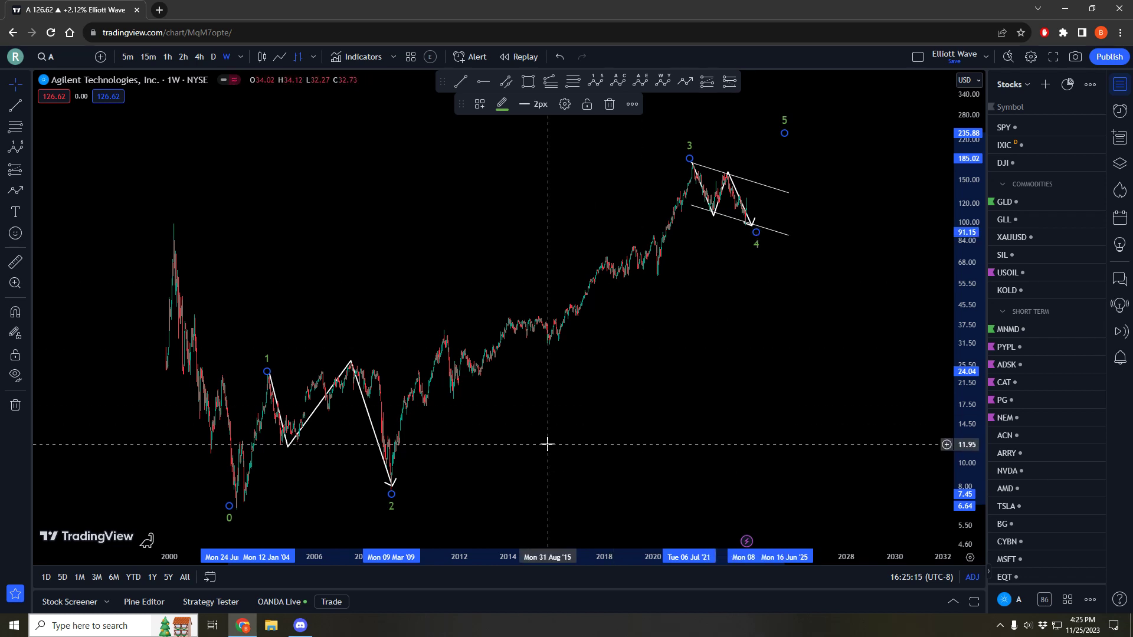
{"action": "left_click", "coordinate": [476, 446]}
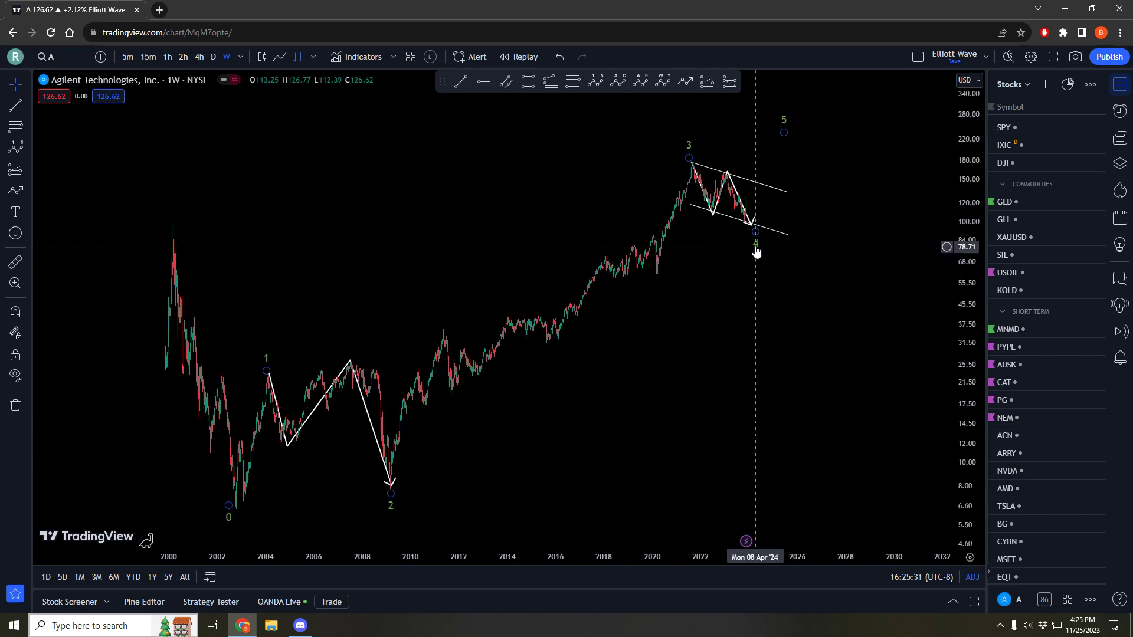
{"action": "left_click_drag", "start_coordinate": [755, 233], "coordinate": [752, 238]}
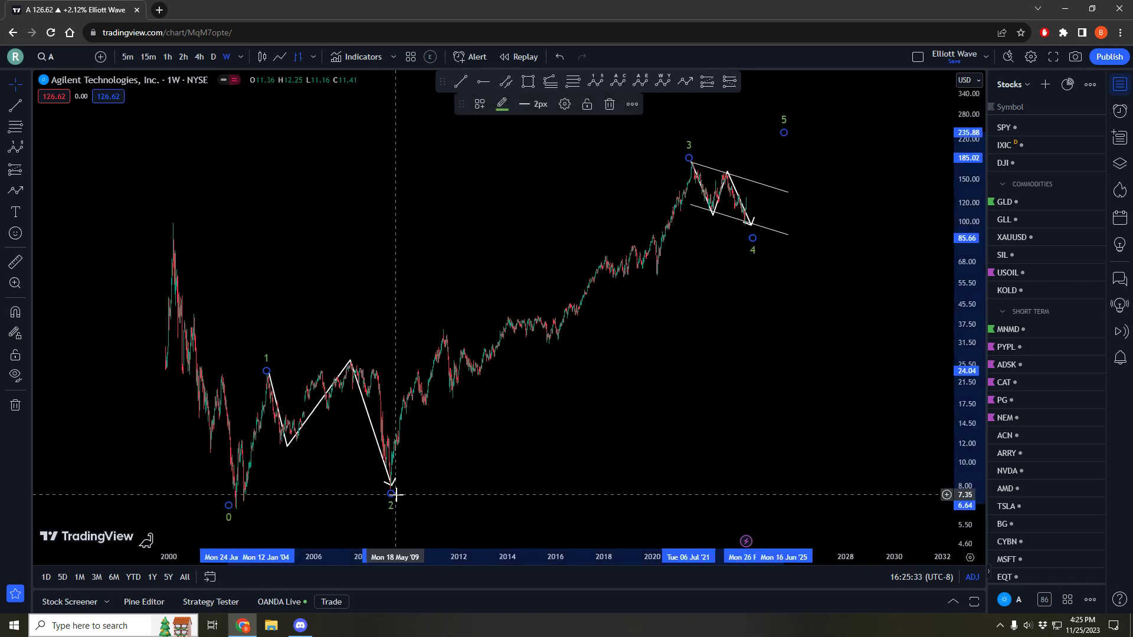
{"action": "left_click_drag", "start_coordinate": [389, 494], "coordinate": [391, 489]}
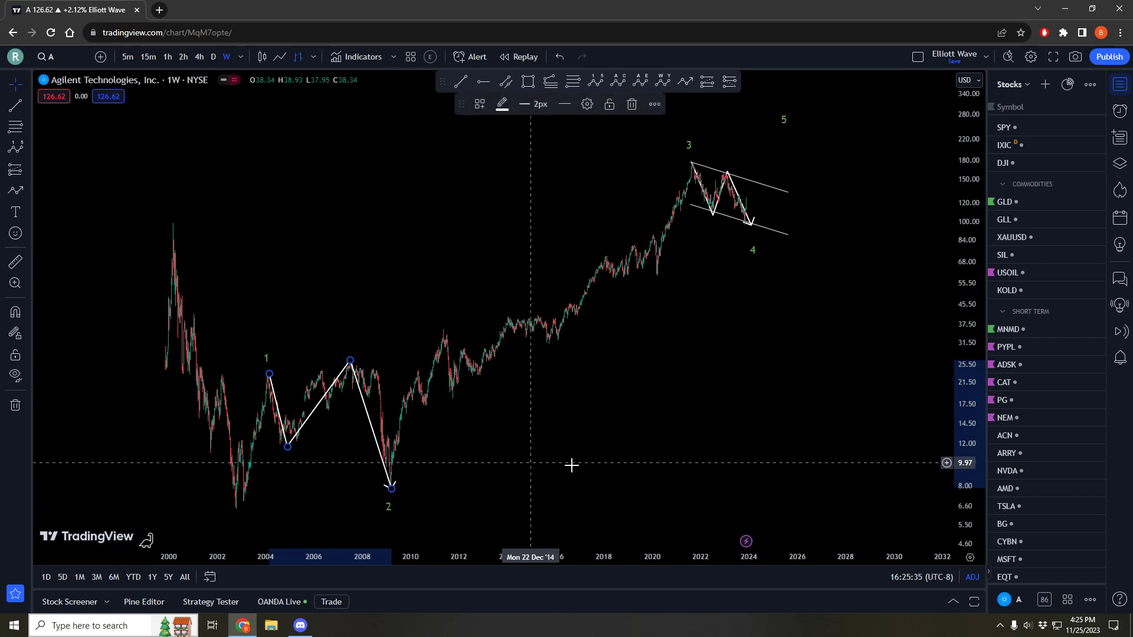
Step: Draw a Fibonacci retracement of wave 1 from the 2002 low to the 2004 high
{"action": "left_click_drag", "start_coordinate": [767, 402], "coordinate": [748, 399]}
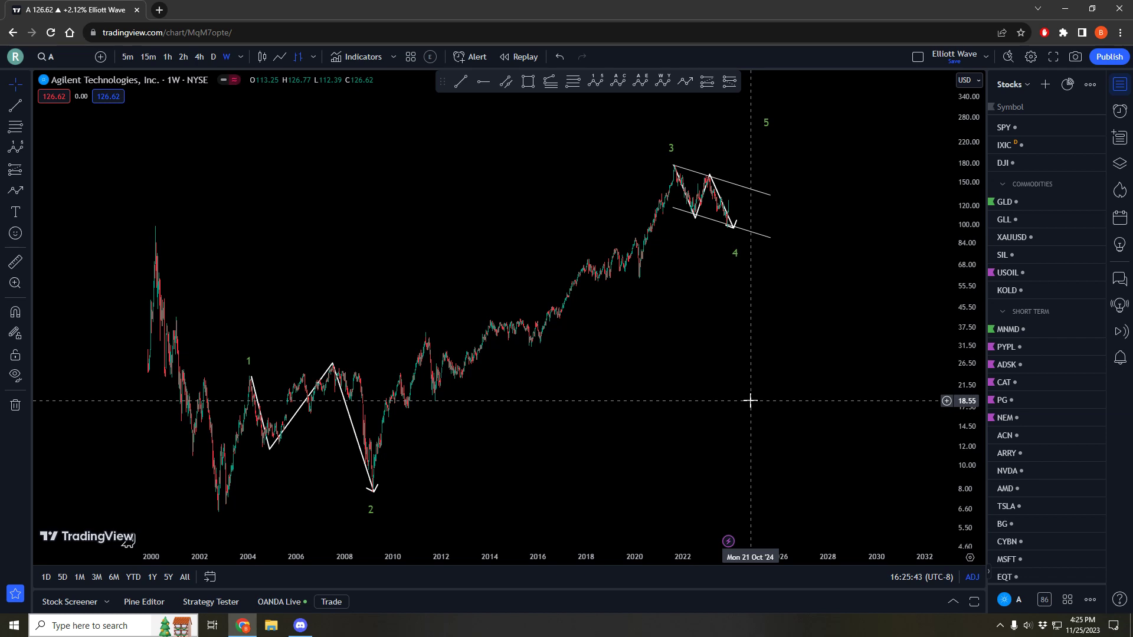
{"action": "left_click_drag", "start_coordinate": [599, 427], "coordinate": [608, 427]}
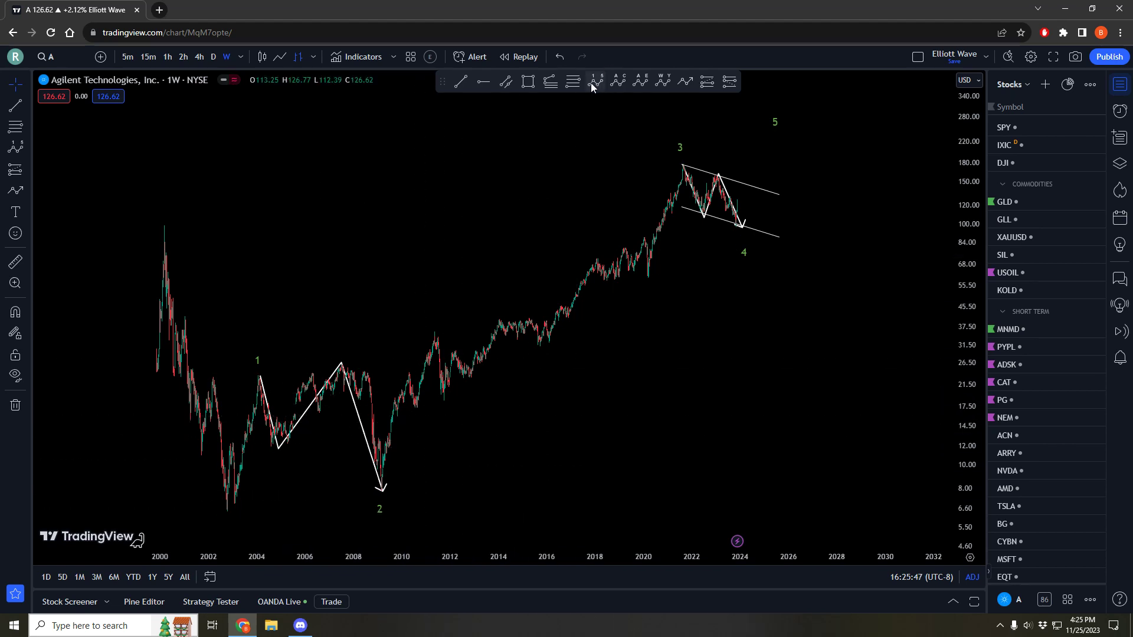
{"action": "left_click", "coordinate": [572, 80]}
{"action": "left_click", "coordinate": [219, 513]}
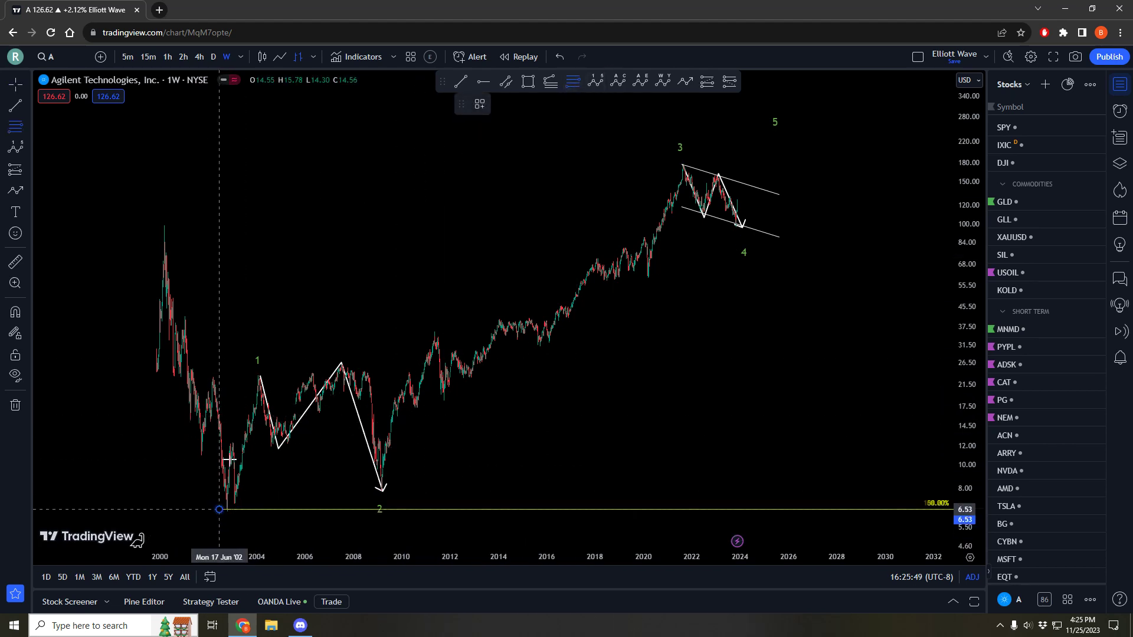
{"action": "left_click", "coordinate": [252, 376]}
Step: Align the arrow path's end with the 2009 low and delete the Fibonacci retracement
{"action": "left_click_drag", "start_coordinate": [384, 494], "coordinate": [380, 492]}
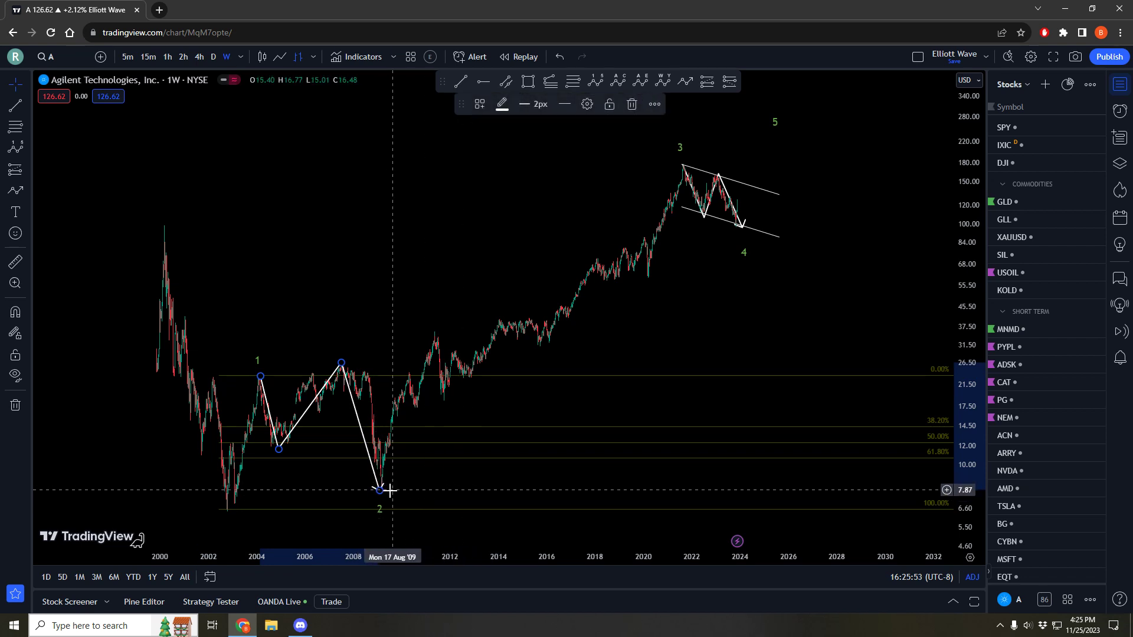
{"action": "left_click", "coordinate": [422, 442]}
{"action": "key", "text": "Delete"}
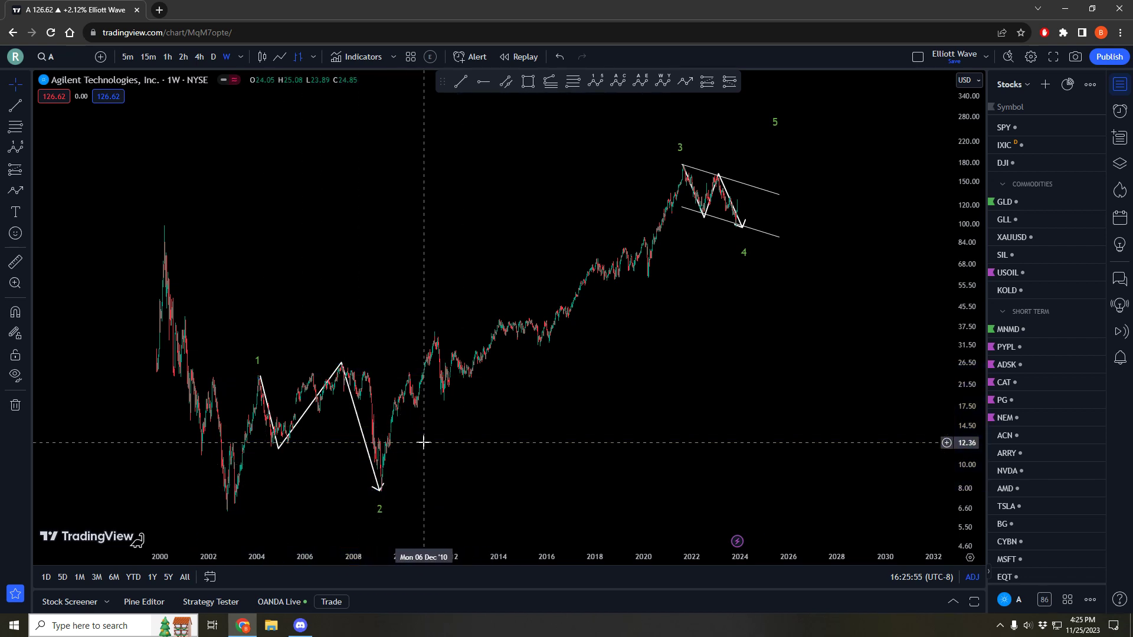
Step: Draw a Fibonacci retracement of wave 3 from the 2009 low to the 2021 high
{"action": "left_click", "coordinate": [570, 86]}
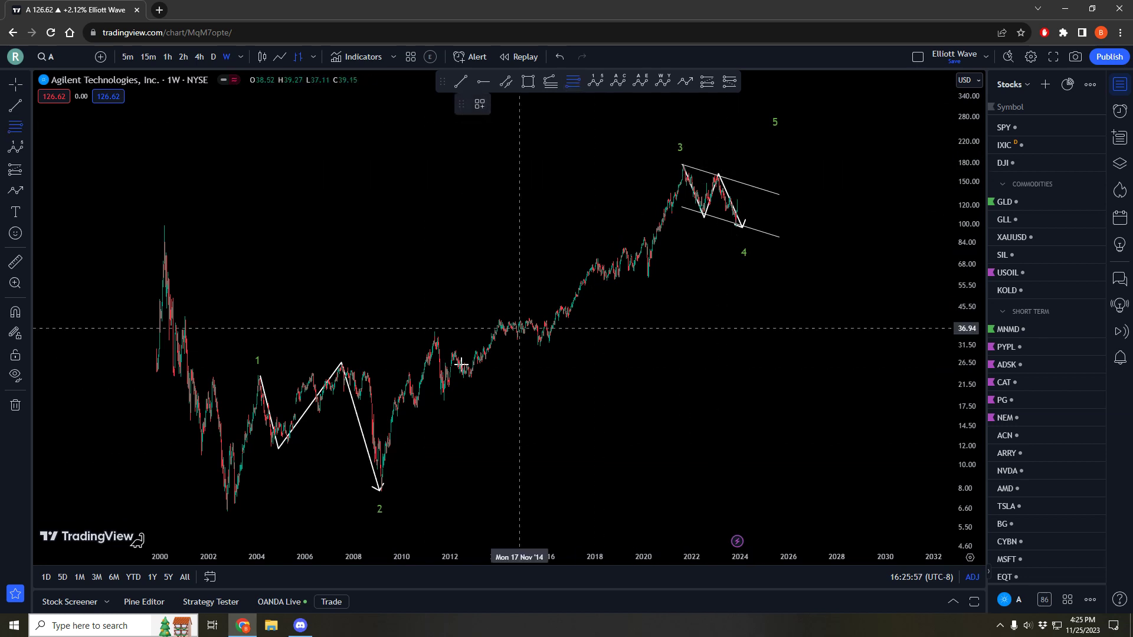
{"action": "left_click", "coordinate": [369, 488]}
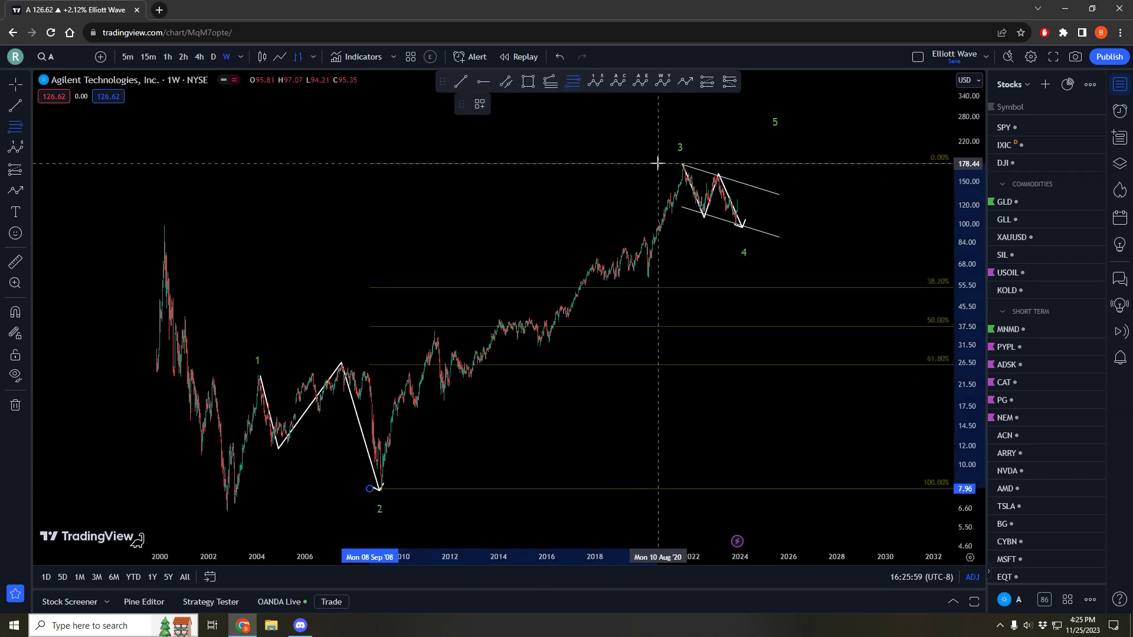
{"action": "left_click", "coordinate": [682, 164]}
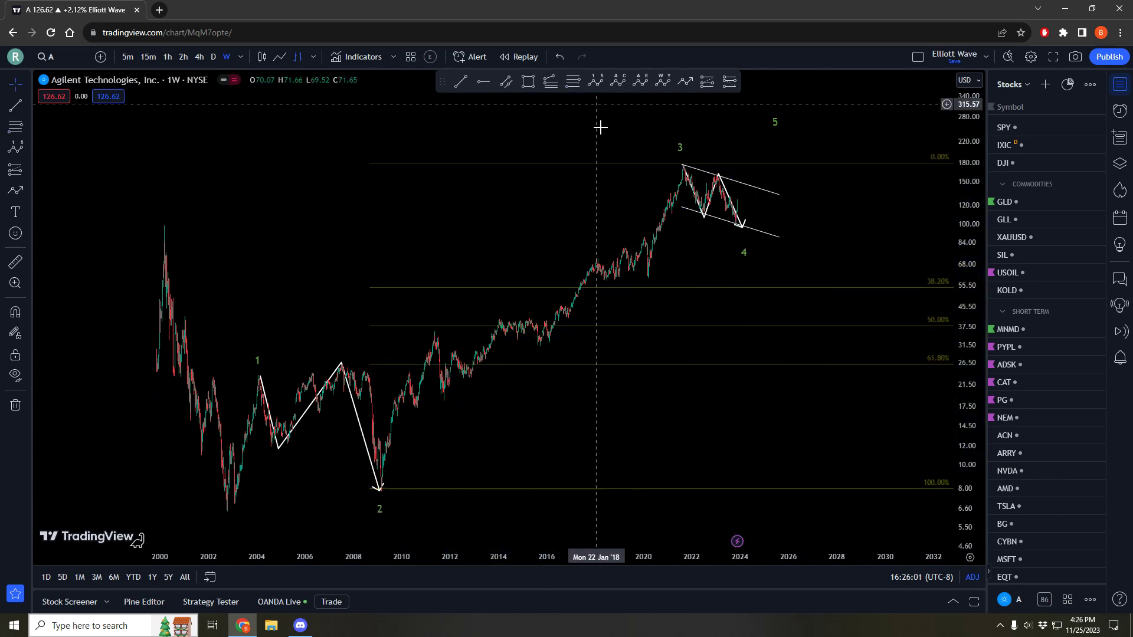
Step: Preview the 0.236 level on the wave 3 retracement, cancel its settings, and delete the retracement
{"action": "left_click", "coordinate": [604, 165]}
{"action": "left_click", "coordinate": [564, 104]}
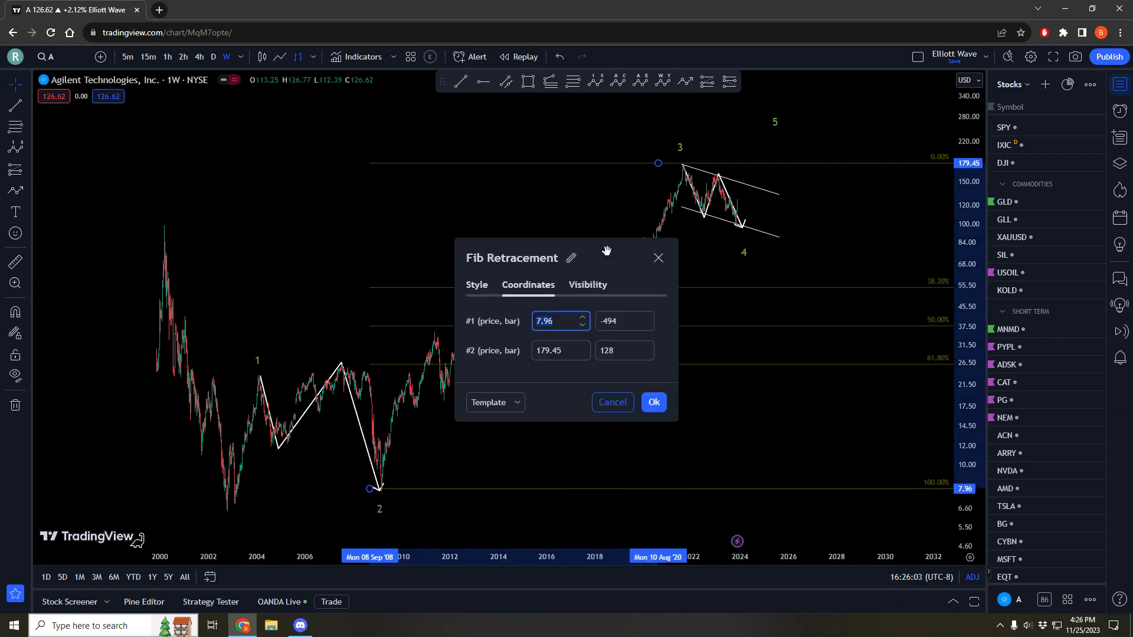
{"action": "left_click_drag", "start_coordinate": [610, 258], "coordinate": [456, 220]}
{"action": "left_click", "coordinate": [324, 244]}
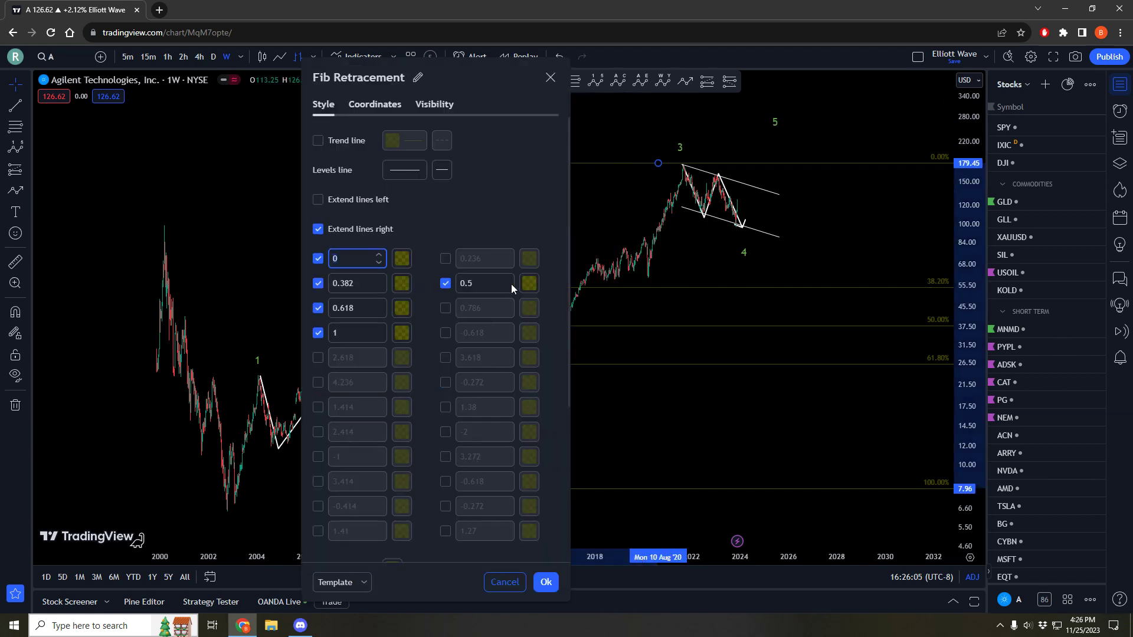
{"action": "left_click", "coordinate": [445, 259]}
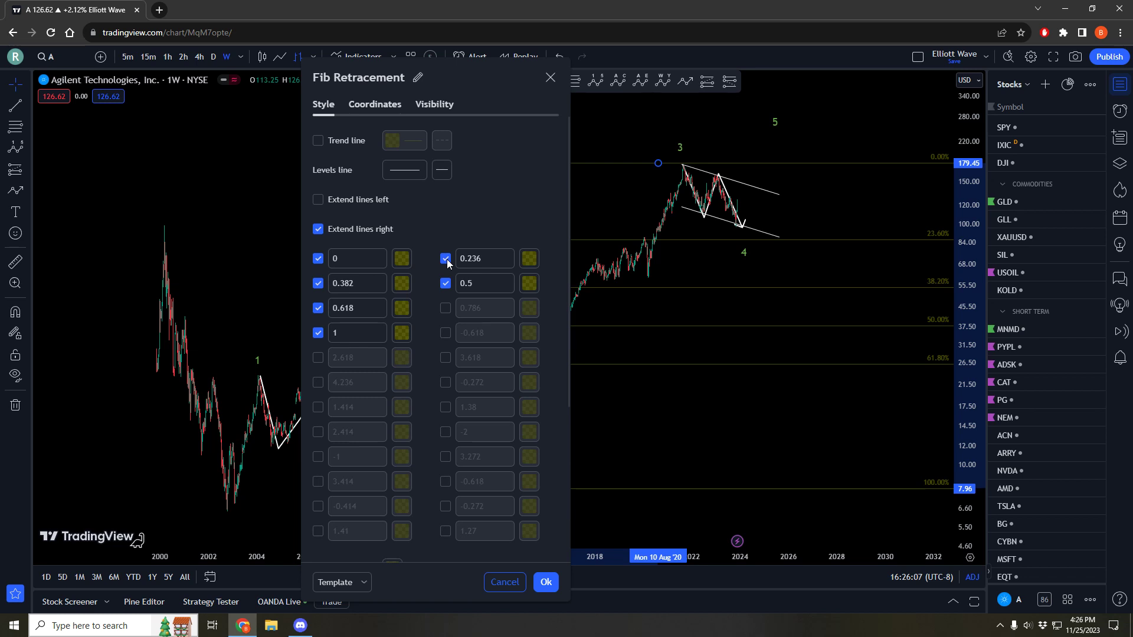
{"action": "left_click", "coordinate": [519, 583]}
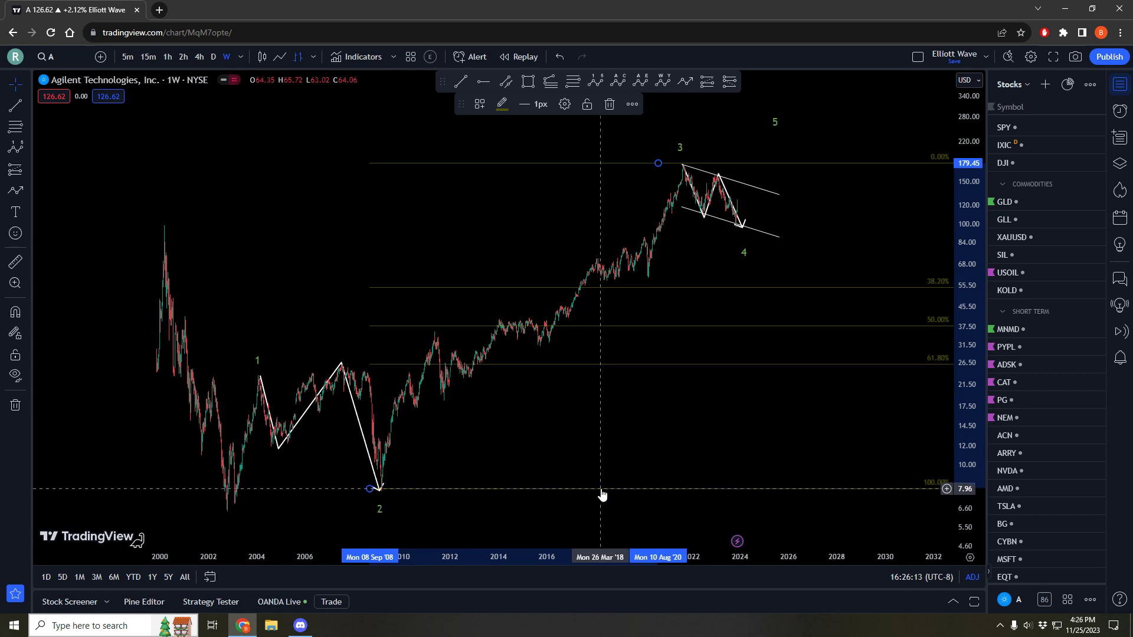
{"action": "key", "text": "Delete"}
{"action": "left_click_drag", "start_coordinate": [641, 458], "coordinate": [635, 455]}
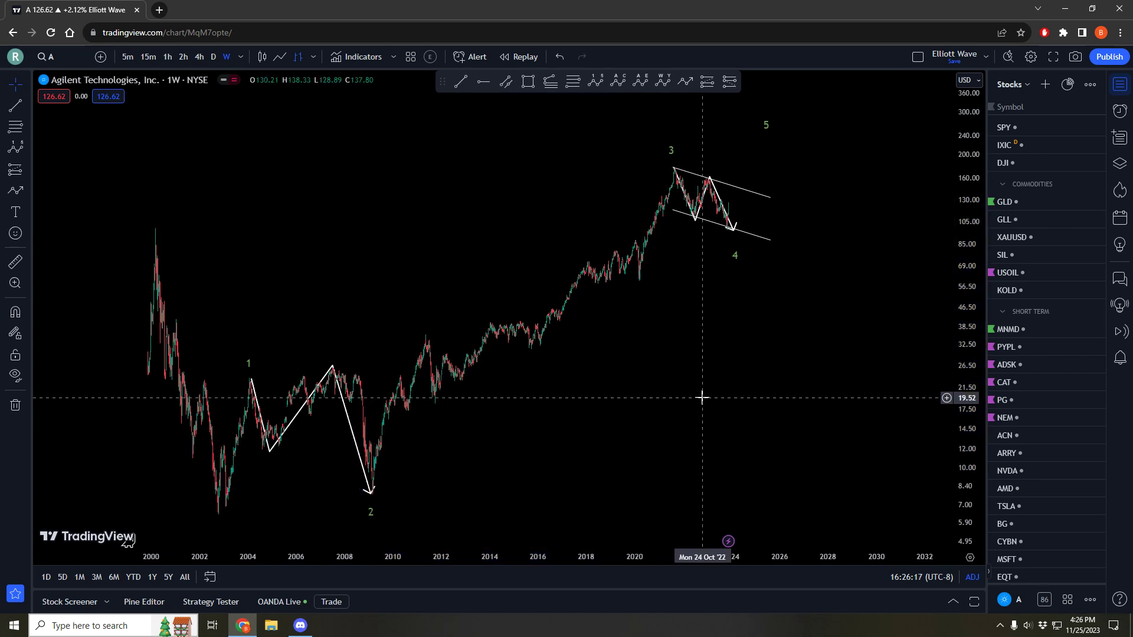
{"action": "left_click_drag", "start_coordinate": [718, 391], "coordinate": [662, 383]}
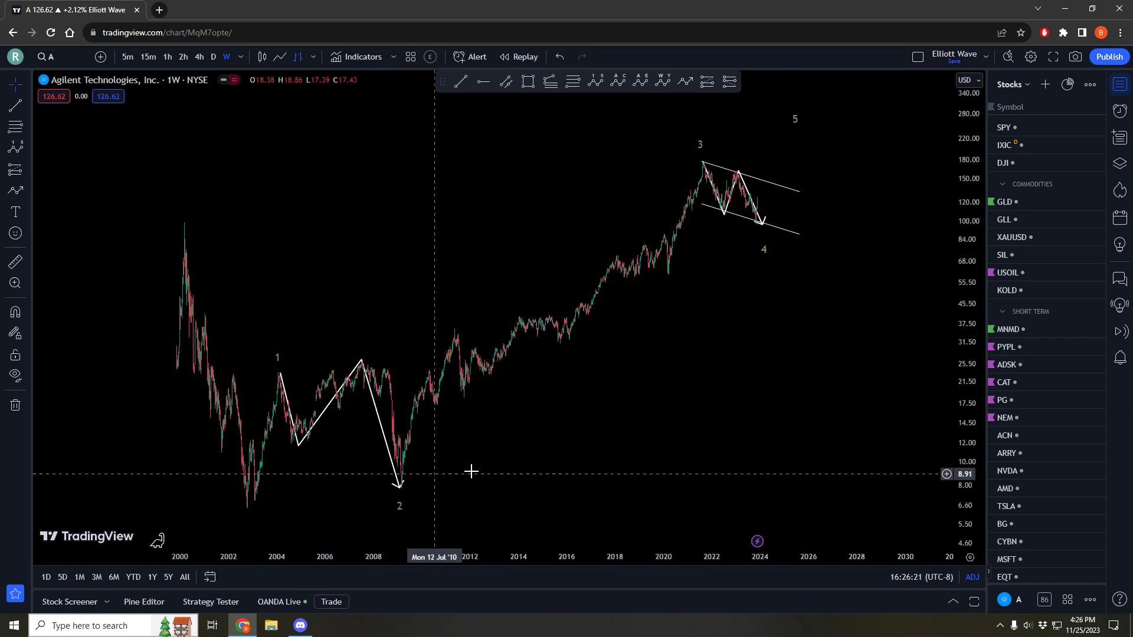
{"action": "scroll", "coordinate": [490, 452], "scroll_direction": "right", "scroll_amount": 5}
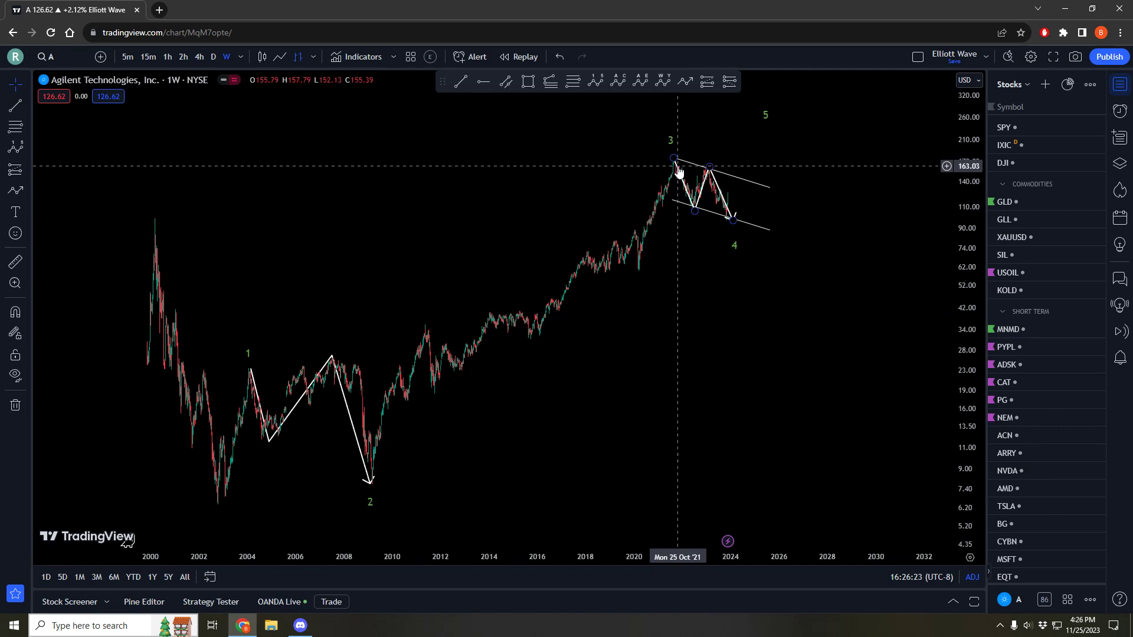
{"action": "left_click_drag", "start_coordinate": [693, 366], "coordinate": [680, 370]}
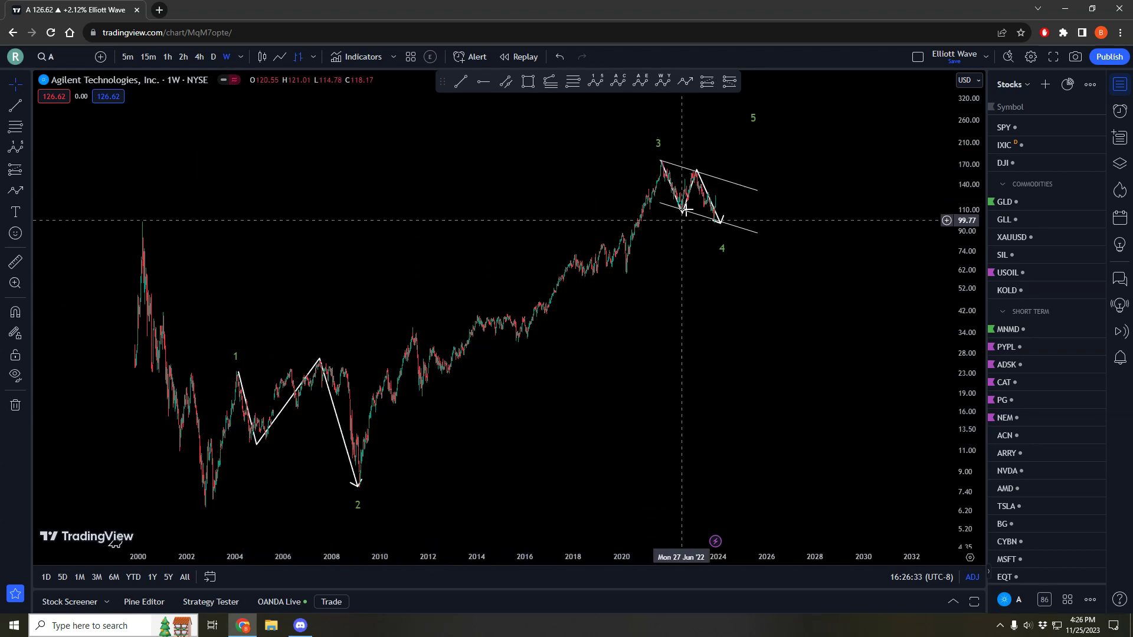
{"action": "left_click", "coordinate": [749, 148]}
{"action": "left_click_drag", "start_coordinate": [781, 167], "coordinate": [789, 154]}
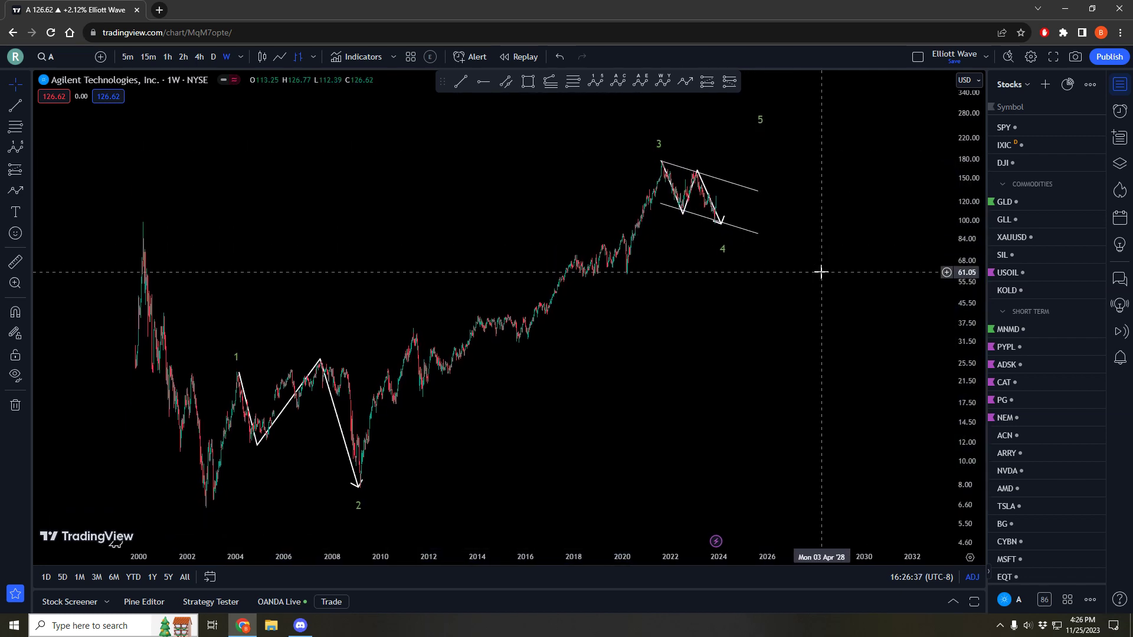
{"action": "left_click_drag", "start_coordinate": [819, 275], "coordinate": [811, 277]}
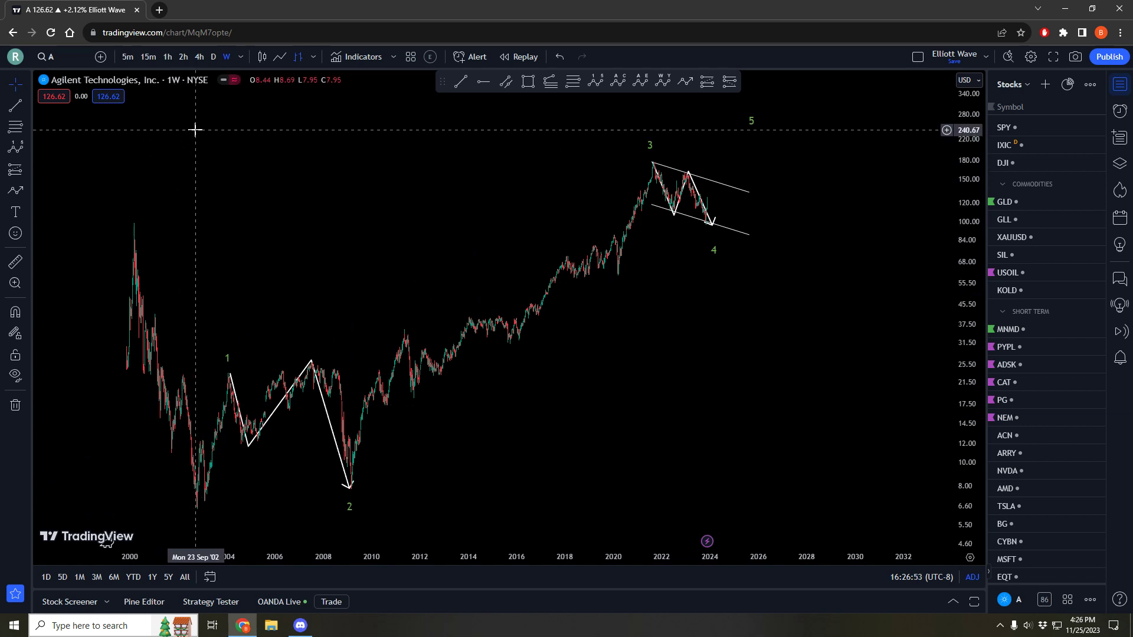
Step: Delete the arrow path over the wave 4 correction and move the wave 4 point to about 94.82 in November 2023
{"action": "left_click", "coordinate": [680, 194]}
{"action": "key", "text": "Delete"}
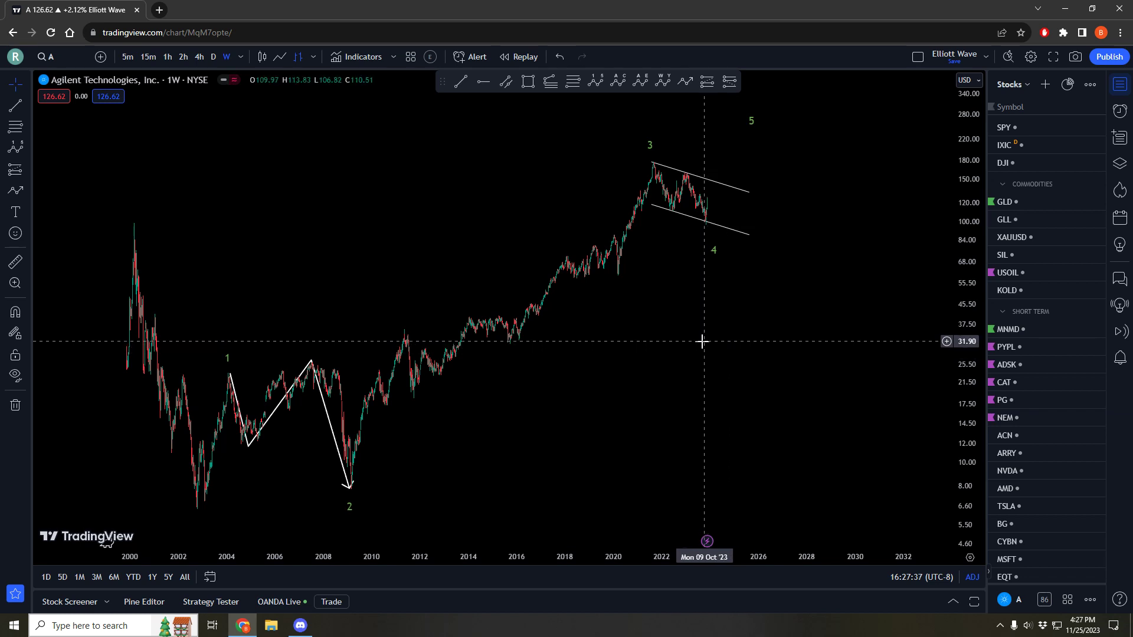
{"action": "left_click_drag", "start_coordinate": [717, 245], "coordinate": [704, 221]}
Step: Switch the chart to the 4-hour interval and rescale it around the channel between waves 3 and 4
{"action": "left_click", "coordinate": [183, 57]}
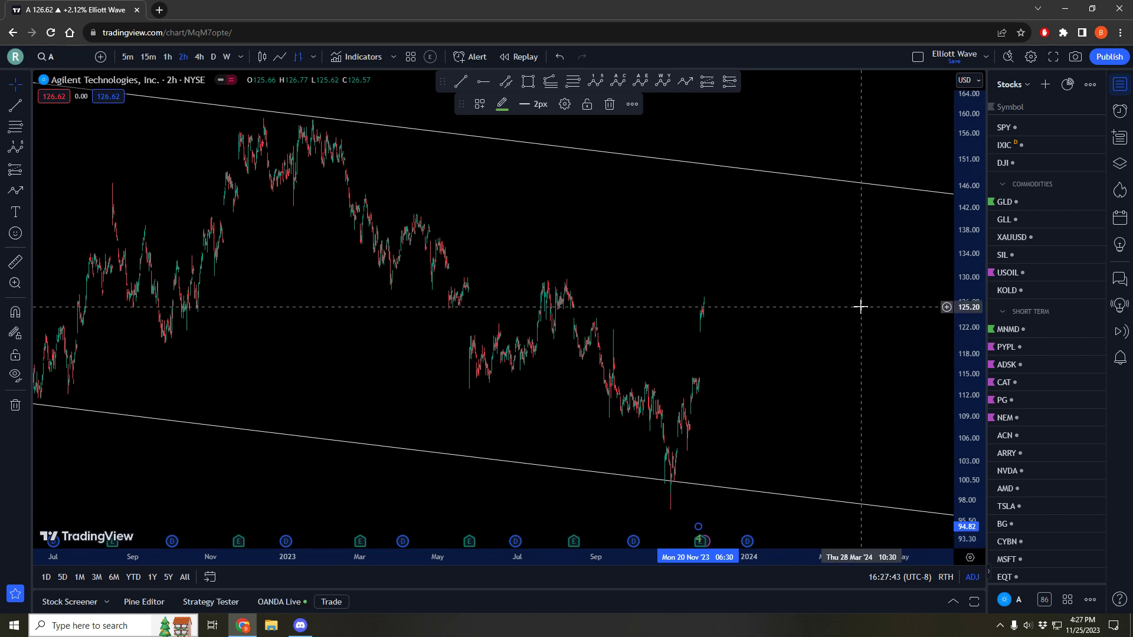
{"action": "left_click", "coordinate": [199, 57]}
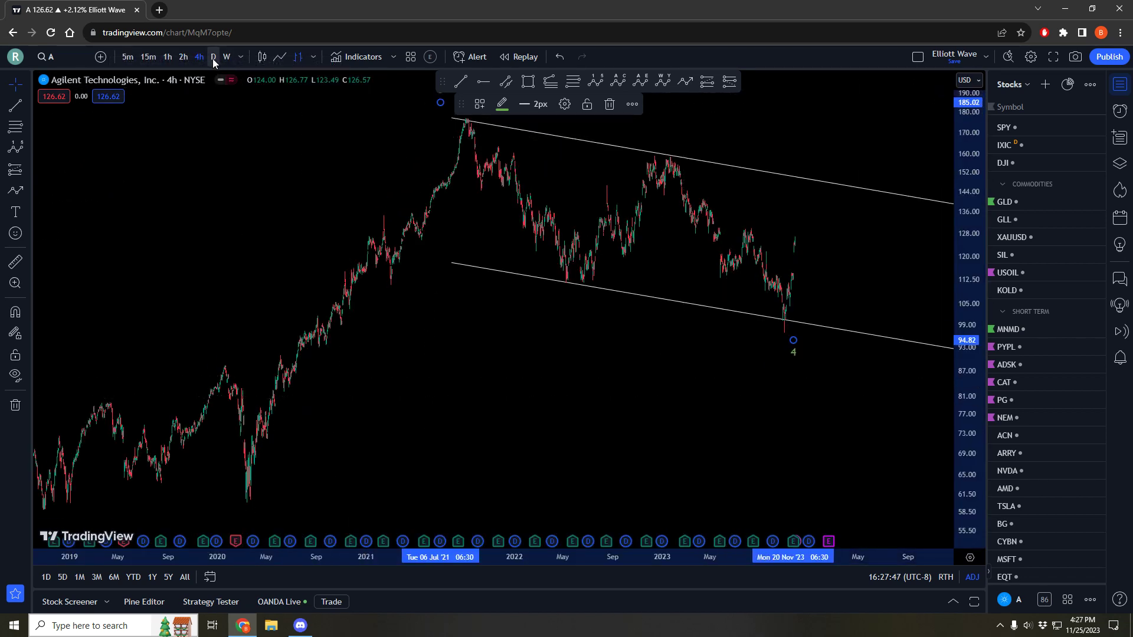
{"action": "left_click", "coordinate": [212, 57]}
{"action": "left_click", "coordinate": [197, 58]}
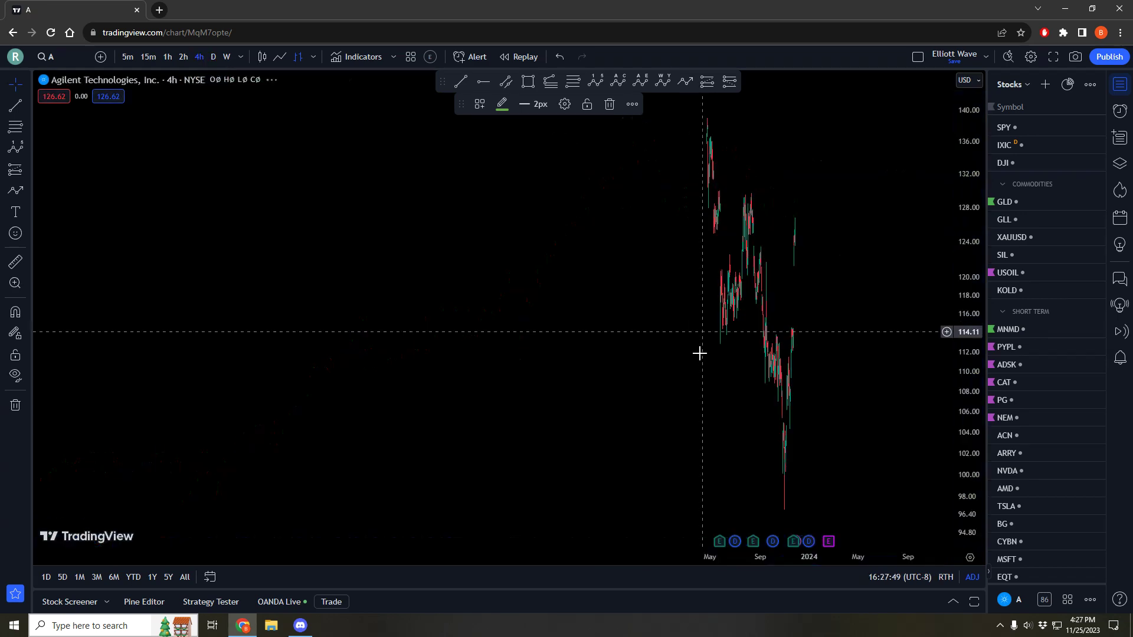
{"action": "scroll", "coordinate": [726, 378], "scroll_direction": "down", "scroll_amount": 2}
{"action": "left_click_drag", "start_coordinate": [966, 353], "coordinate": [966, 253]}
{"action": "mouse_move", "coordinate": [898, 259]}
{"action": "left_mouse_down"}
{"action": "mouse_move", "coordinate": [705, 369]}
{"action": "mouse_move", "coordinate": [693, 364]}
{"action": "left_mouse_up"}
Step: Shorten the channel and fit its slope, and move the wave 4 point to about 96.55 at the October 2023 low
{"action": "left_click", "coordinate": [225, 145]}
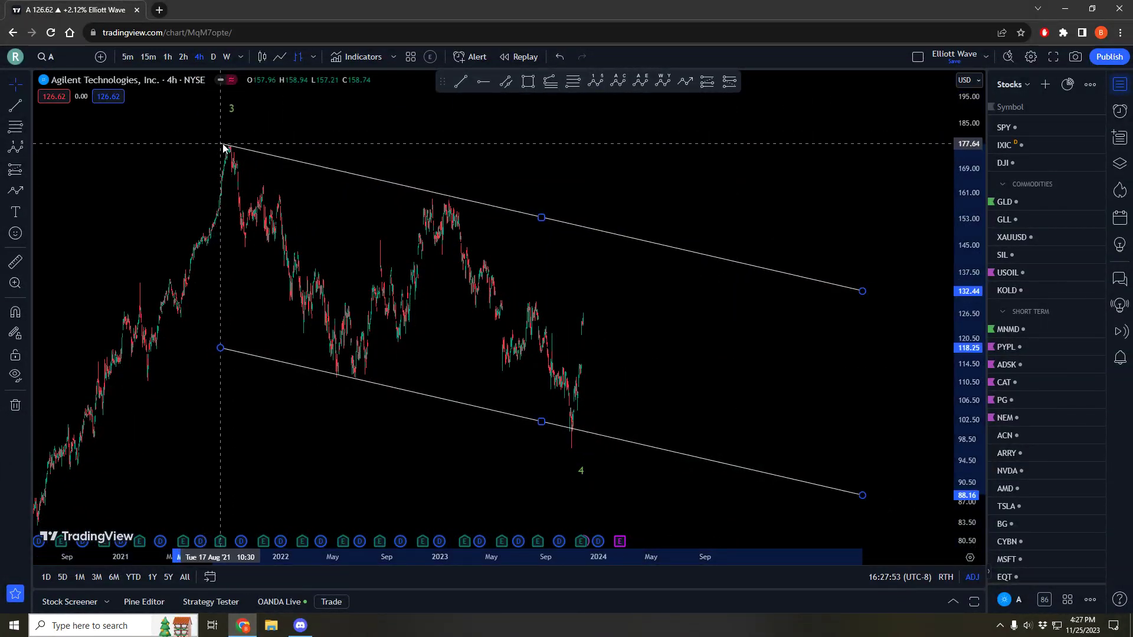
{"action": "left_click_drag", "start_coordinate": [862, 291], "coordinate": [744, 275]}
{"action": "left_click_drag", "start_coordinate": [581, 468], "coordinate": [569, 451]}
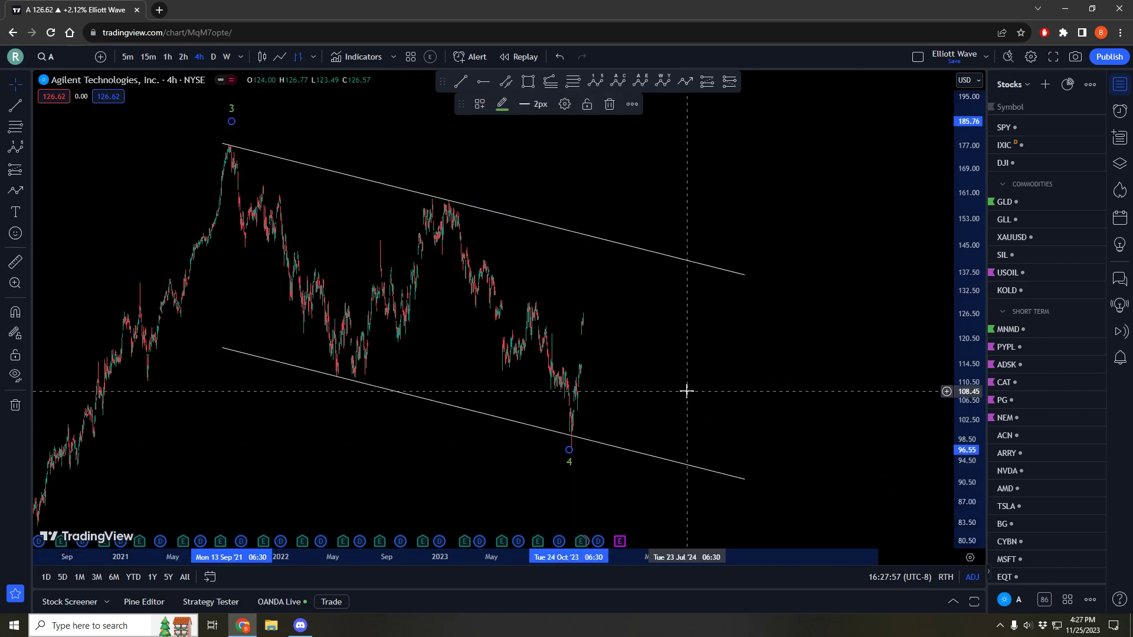
{"action": "left_click", "coordinate": [686, 390]}
{"action": "left_click_drag", "start_coordinate": [608, 377], "coordinate": [600, 373]}
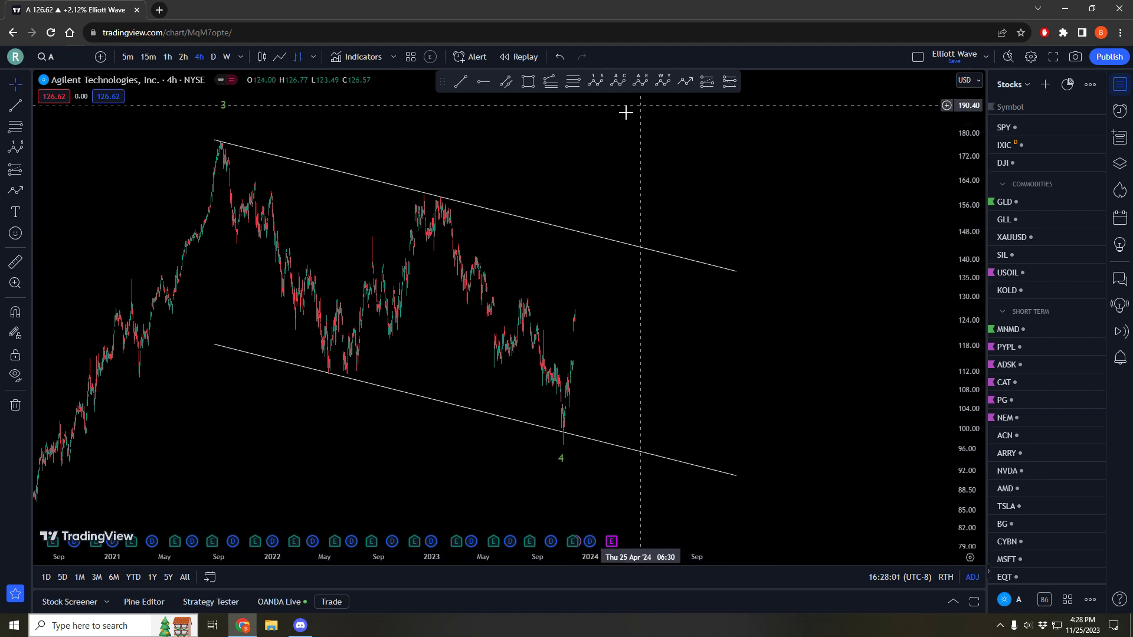
Step: Try a trend-based Fibonacci extension from the wave 3 high at about 175.98 to the April 2022 low at about 111.95
{"action": "left_click", "coordinate": [542, 86]}
{"action": "left_click", "coordinate": [218, 145]}
{"action": "left_click", "coordinate": [317, 372]}
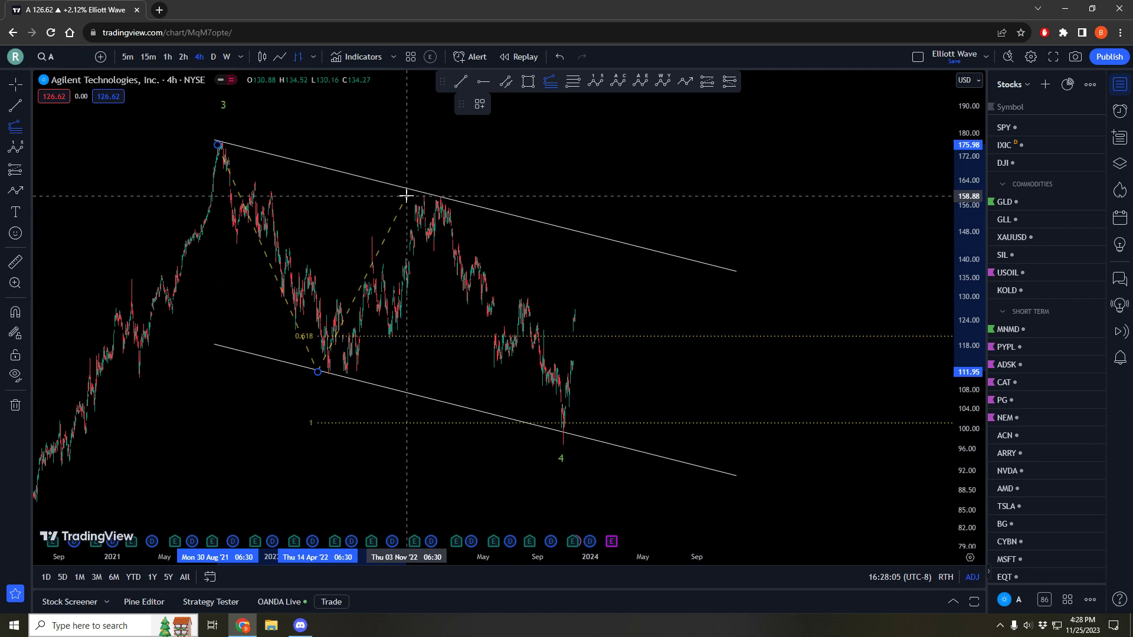
{"action": "key", "text": "Escape"}
Step: Move the wave 4 point to about 94.23, directly beneath the late October 2023 low
{"action": "mouse_move", "coordinate": [822, 352]}
{"action": "left_mouse_down"}
{"action": "mouse_move", "coordinate": [881, 363]}
{"action": "mouse_move", "coordinate": [820, 351]}
{"action": "mouse_move", "coordinate": [833, 349]}
{"action": "left_mouse_up"}
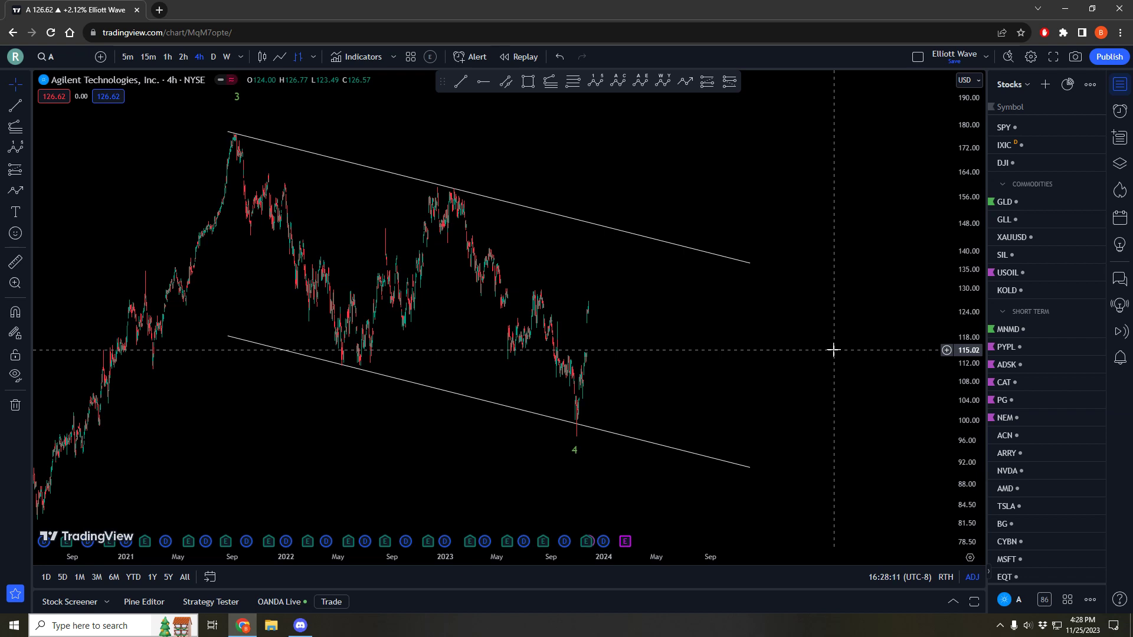
{"action": "mouse_move", "coordinate": [804, 346]}
{"action": "left_mouse_down"}
{"action": "mouse_move", "coordinate": [688, 345]}
{"action": "mouse_move", "coordinate": [816, 342]}
{"action": "left_mouse_up"}
{"action": "scroll", "coordinate": [764, 351], "scroll_direction": "up", "scroll_amount": 4}
{"action": "left_click_drag", "start_coordinate": [645, 317], "coordinate": [844, 326]}
{"action": "left_click_drag", "start_coordinate": [964, 395], "coordinate": [964, 323]}
{"action": "scroll", "coordinate": [856, 330], "scroll_direction": "up", "scroll_amount": 4}
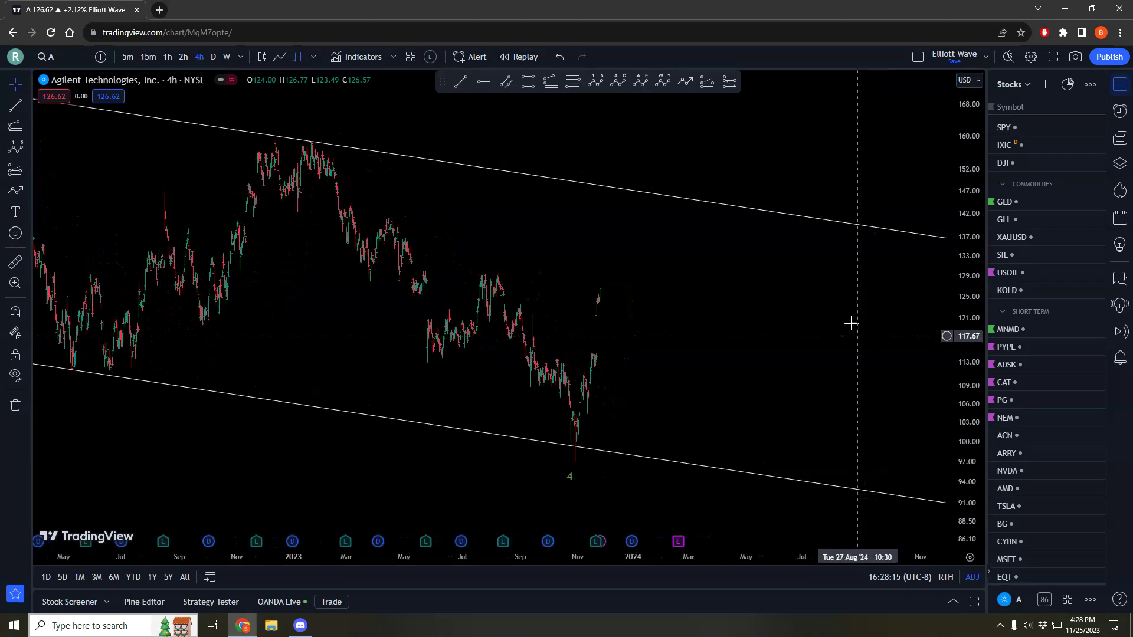
{"action": "left_click", "coordinate": [531, 481]}
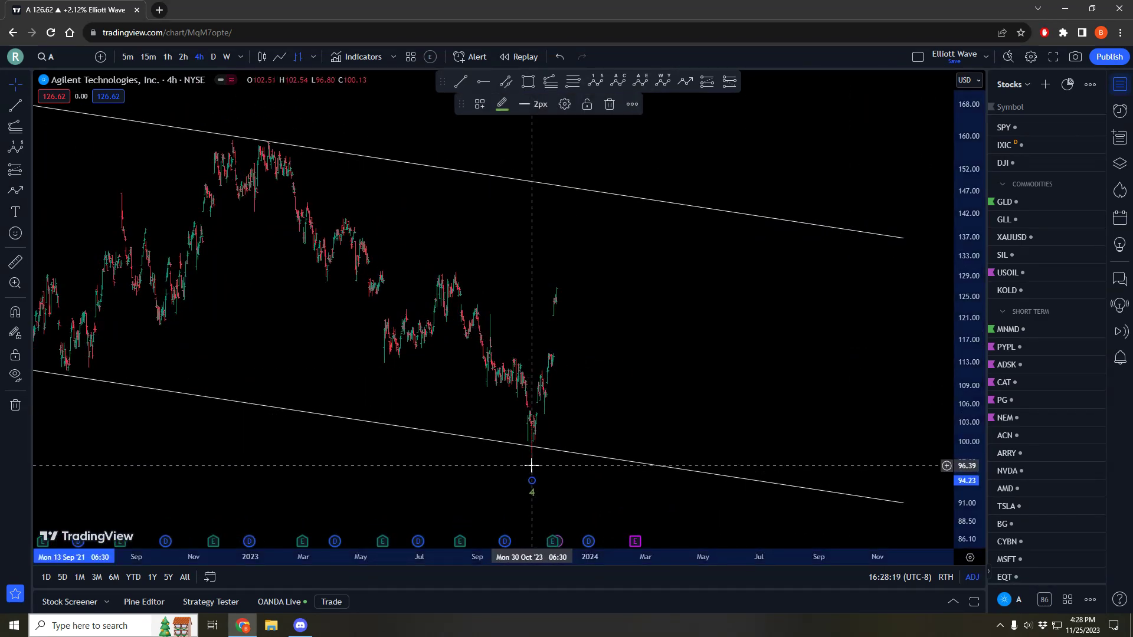
{"action": "scroll", "coordinate": [734, 365], "scroll_direction": "up", "scroll_amount": 1}
{"action": "mouse_move", "coordinate": [678, 368]}
{"action": "left_mouse_down"}
{"action": "mouse_move", "coordinate": [733, 365]}
{"action": "mouse_move", "coordinate": [700, 364]}
{"action": "left_mouse_up"}
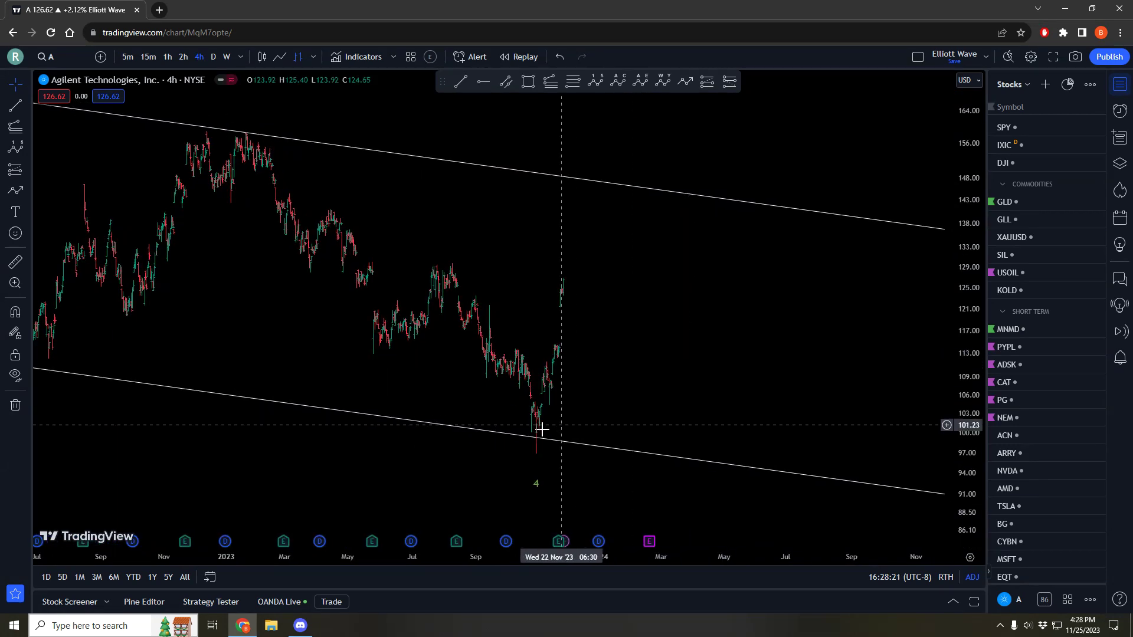
{"action": "scroll", "coordinate": [684, 344], "scroll_direction": "up", "scroll_amount": 1}
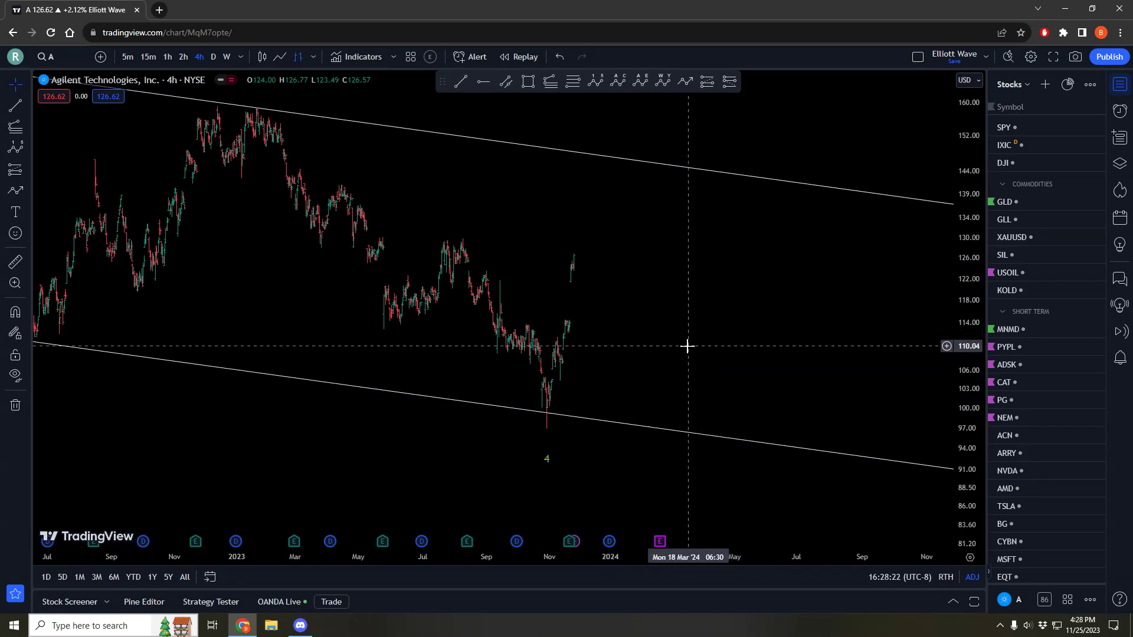
Step: Draw a rising zigzag arrow path from the wave 4 low through the November 2023 high and a projected pullback, and delete it
{"action": "left_click", "coordinate": [685, 81]}
{"action": "left_click", "coordinate": [499, 426]}
{"action": "left_click", "coordinate": [509, 334]}
{"action": "left_click", "coordinate": [517, 381]}
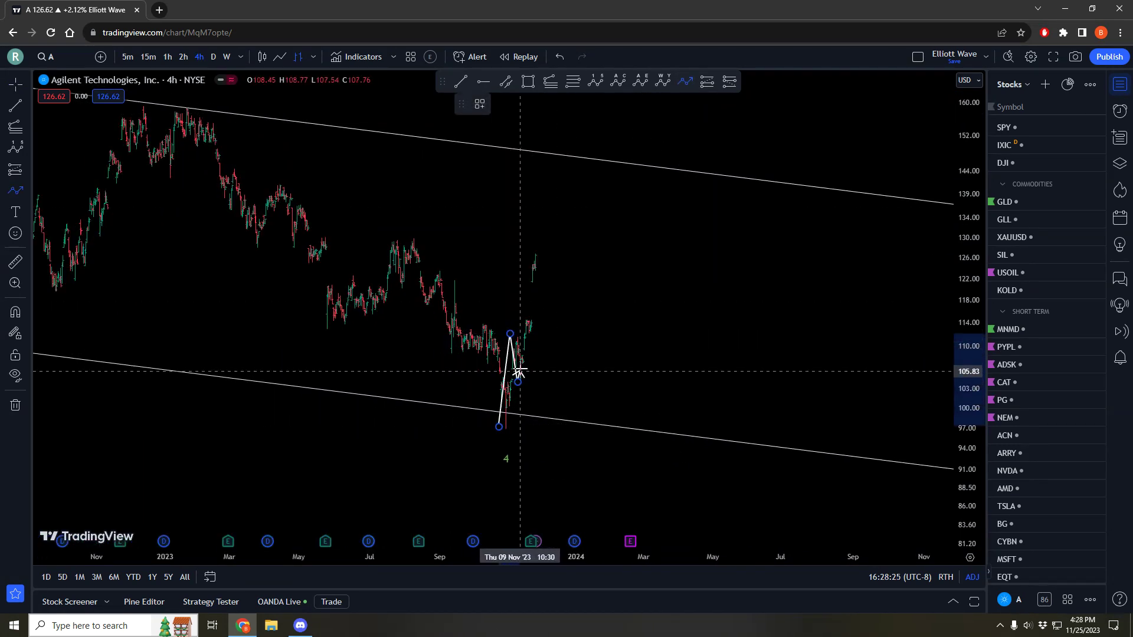
{"action": "left_click", "coordinate": [538, 248]}
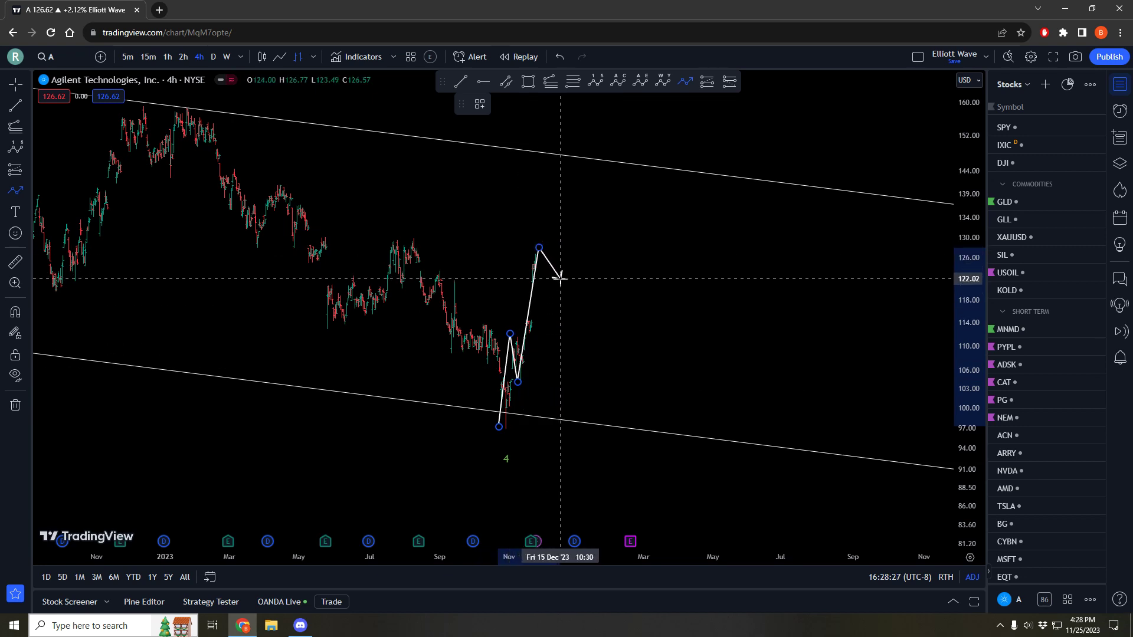
{"action": "left_click", "coordinate": [560, 278]}
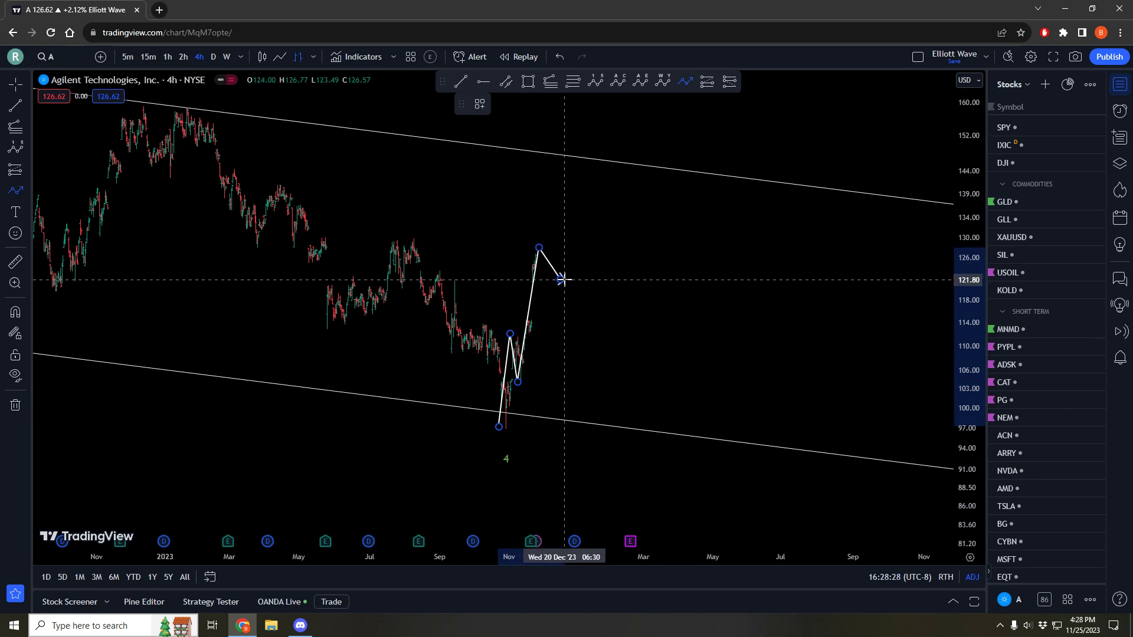
{"action": "left_click", "coordinate": [576, 209]}
{"action": "left_click_drag", "start_coordinate": [690, 269], "coordinate": [732, 273]}
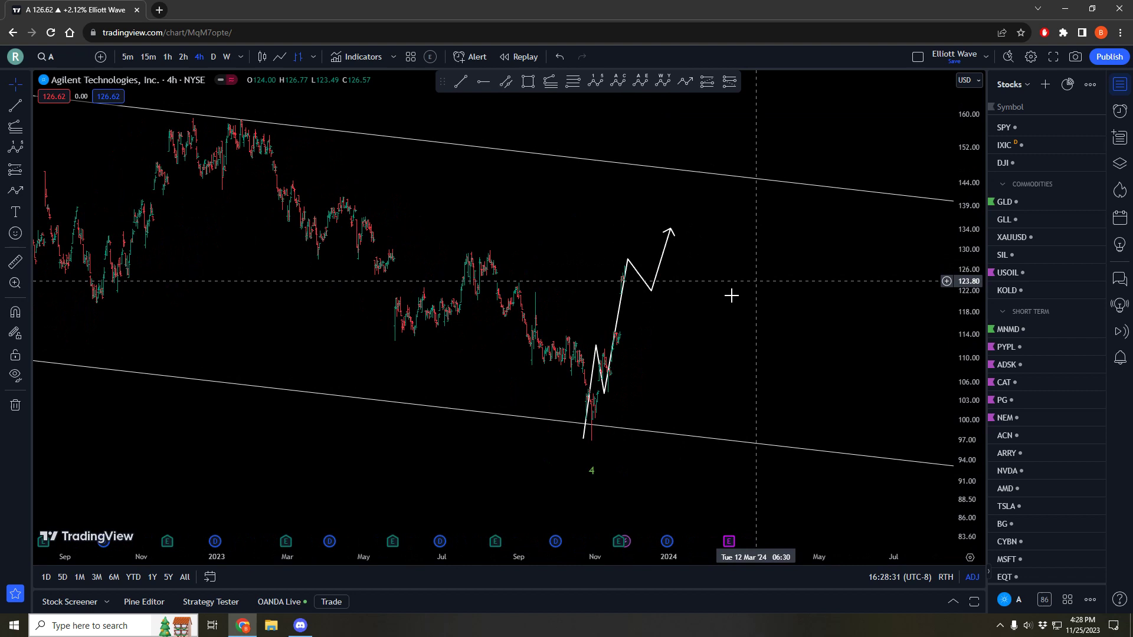
{"action": "left_click", "coordinate": [620, 315]}
{"action": "key", "text": "Delete"}
Step: Draw a rectangle around the November 2023 price gap from about 112.97 to 122.68 and apply the Zone template
{"action": "scroll", "coordinate": [774, 316], "scroll_direction": "up", "scroll_amount": 1}
{"action": "left_click", "coordinate": [528, 83]}
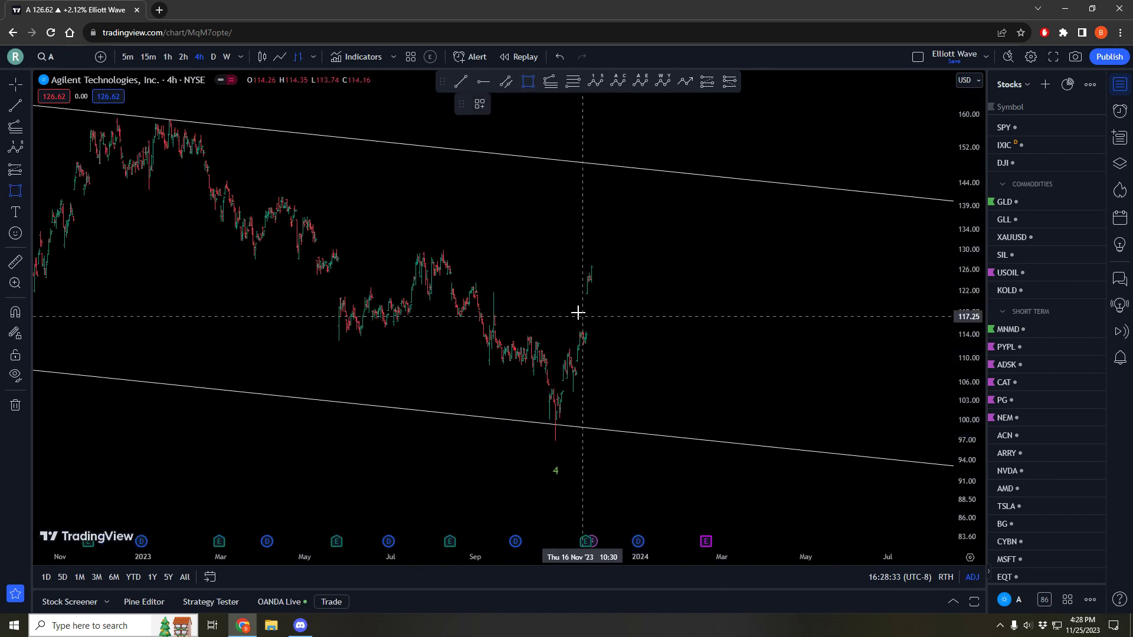
{"action": "left_click", "coordinate": [604, 341]}
{"action": "left_click", "coordinate": [480, 104]}
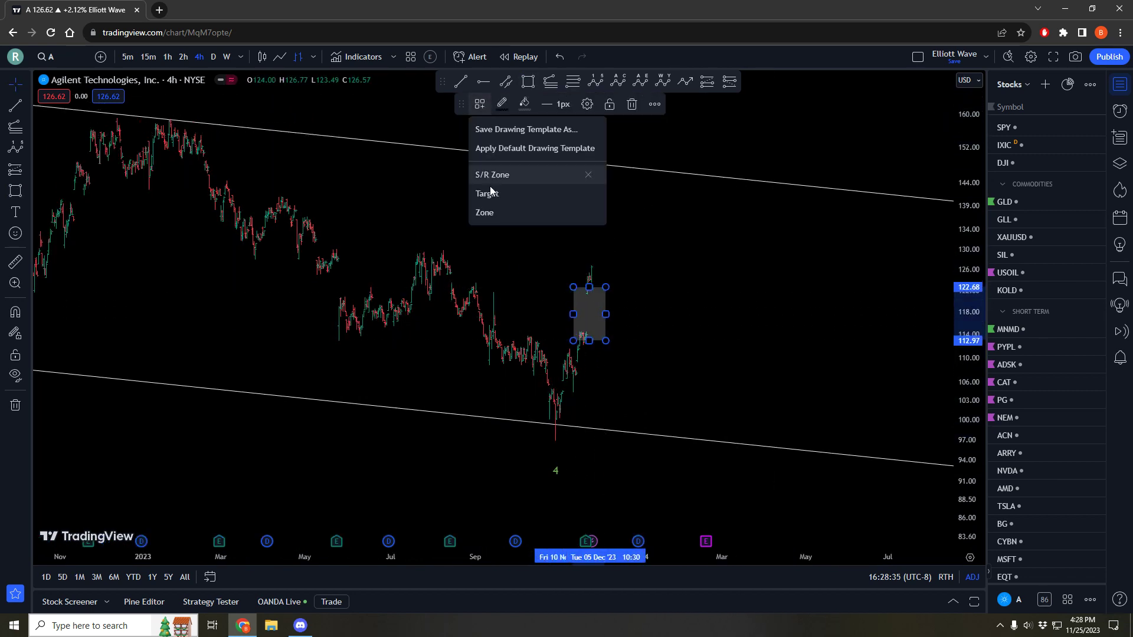
{"action": "left_click", "coordinate": [490, 213]}
{"action": "left_click_drag", "start_coordinate": [680, 269], "coordinate": [637, 258]}
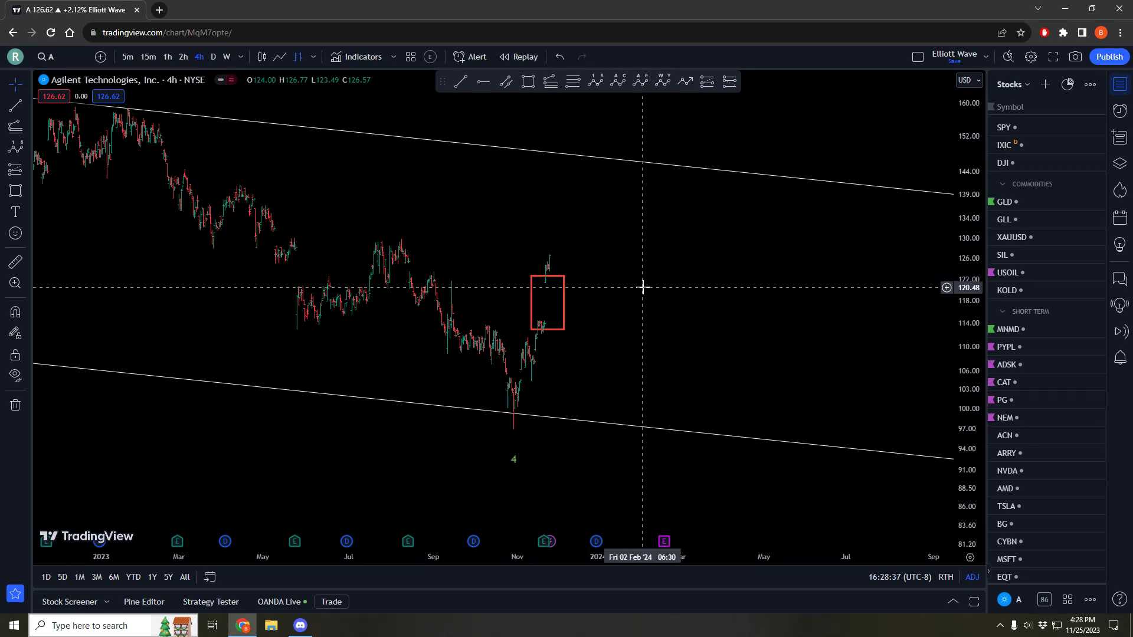
{"action": "scroll", "coordinate": [643, 287], "scroll_direction": "down", "scroll_amount": 1}
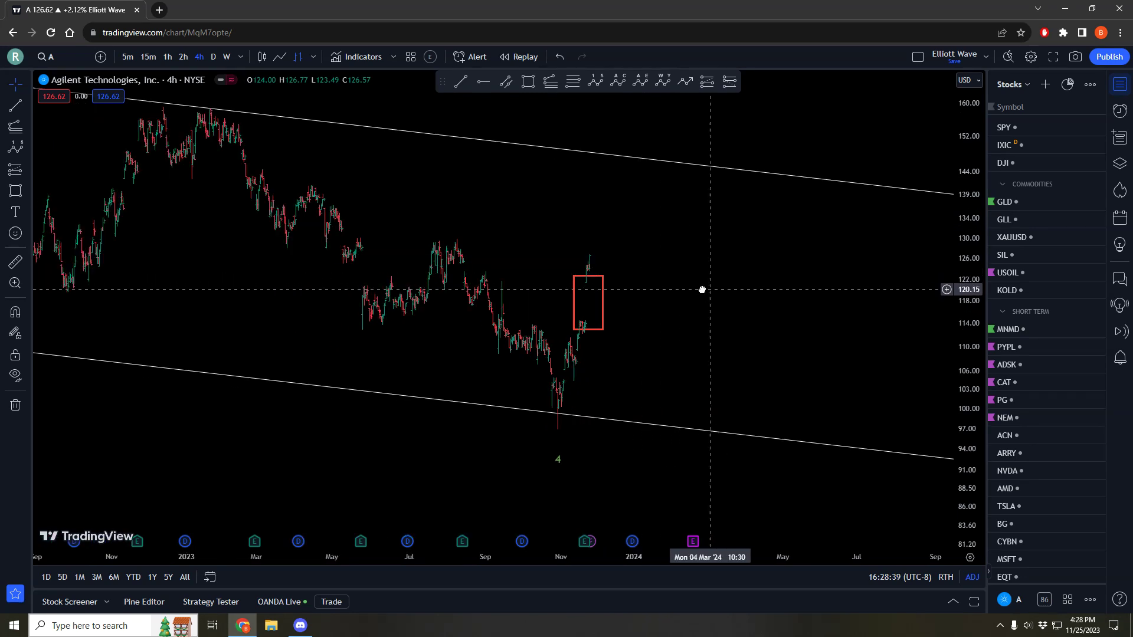
{"action": "left_click_drag", "start_coordinate": [702, 290], "coordinate": [636, 313]}
{"action": "scroll", "coordinate": [837, 324], "scroll_direction": "up", "scroll_amount": 1}
{"action": "scroll", "coordinate": [644, 320], "scroll_direction": "up", "scroll_amount": 1}
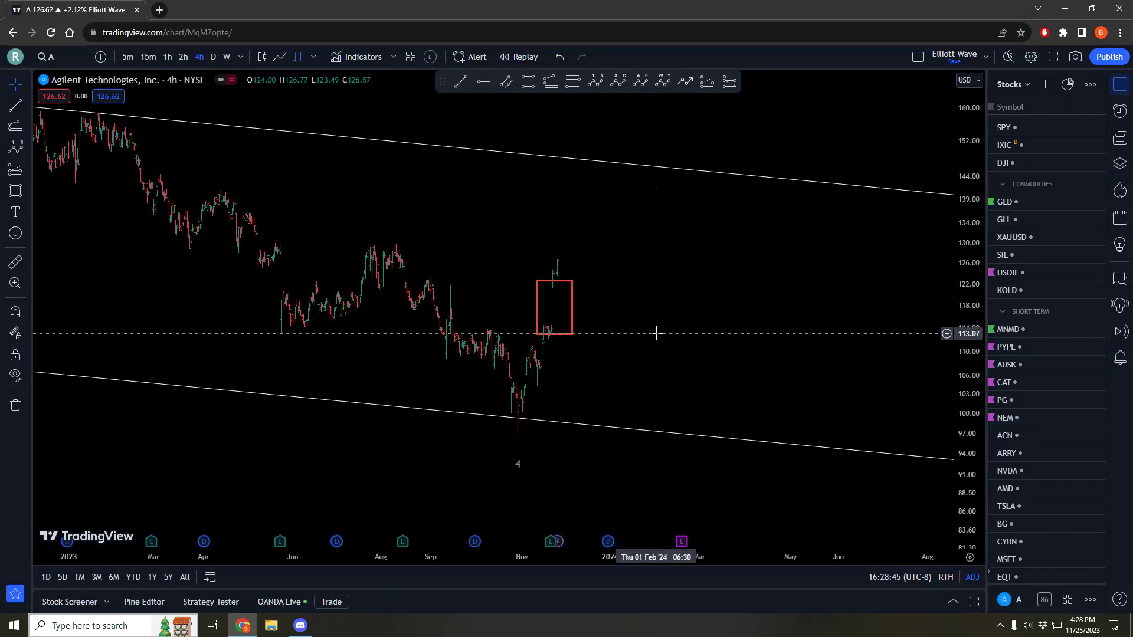
Step: Delete the rectangle marking the November 2023 price gap
{"action": "left_click_drag", "start_coordinate": [656, 334], "coordinate": [639, 316]}
{"action": "left_click", "coordinate": [575, 286]}
{"action": "key", "text": "Delete"}
{"action": "scroll", "coordinate": [721, 321], "scroll_direction": "up", "scroll_amount": 1}
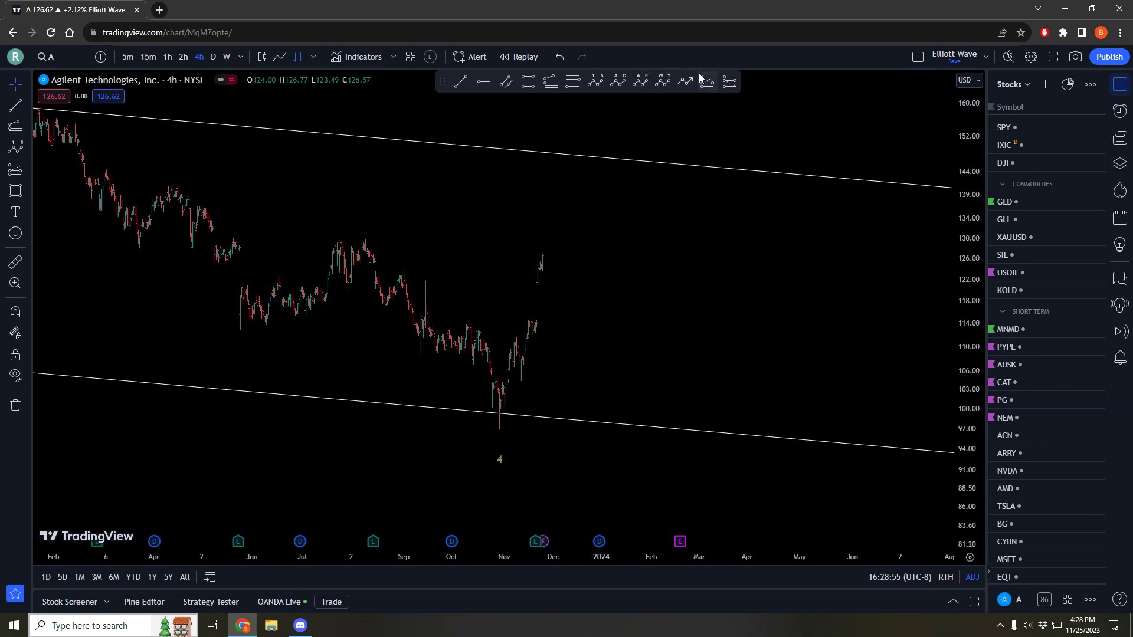
Step: Draw an arrow path from the wave 4 low through the November 2023 high to about 133.11, ending in a zigzag decline to about 113
{"action": "scroll", "coordinate": [652, 276], "scroll_direction": "down", "scroll_amount": 2}
{"action": "left_click_drag", "start_coordinate": [652, 275], "coordinate": [660, 284]}
{"action": "scroll", "coordinate": [710, 283], "scroll_direction": "up", "scroll_amount": 2}
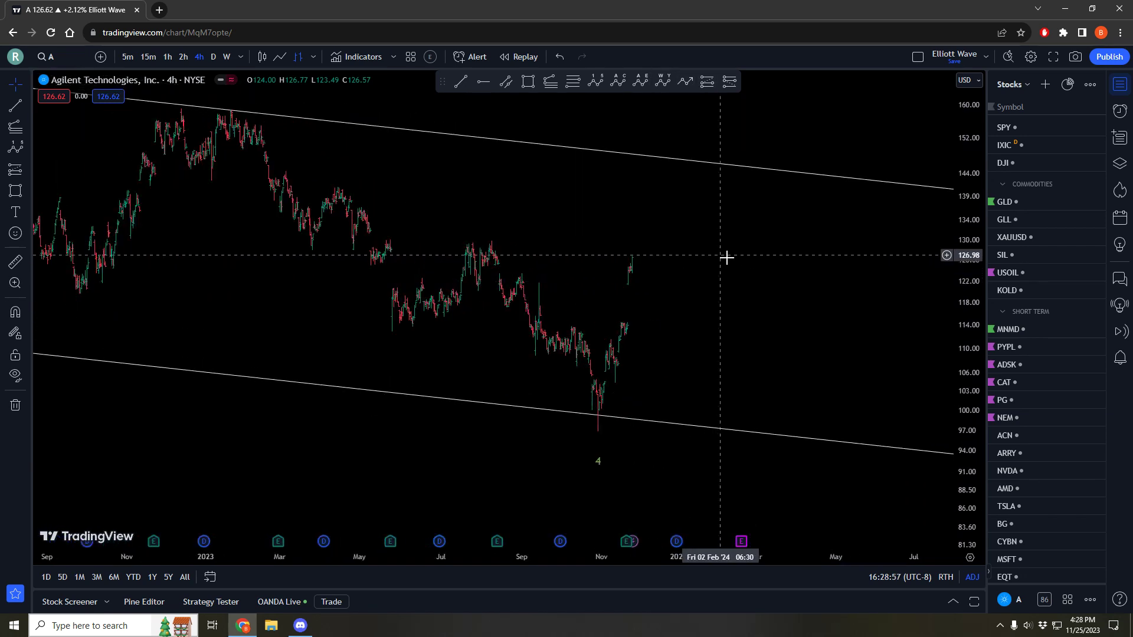
{"action": "left_click_drag", "start_coordinate": [726, 258], "coordinate": [689, 258]}
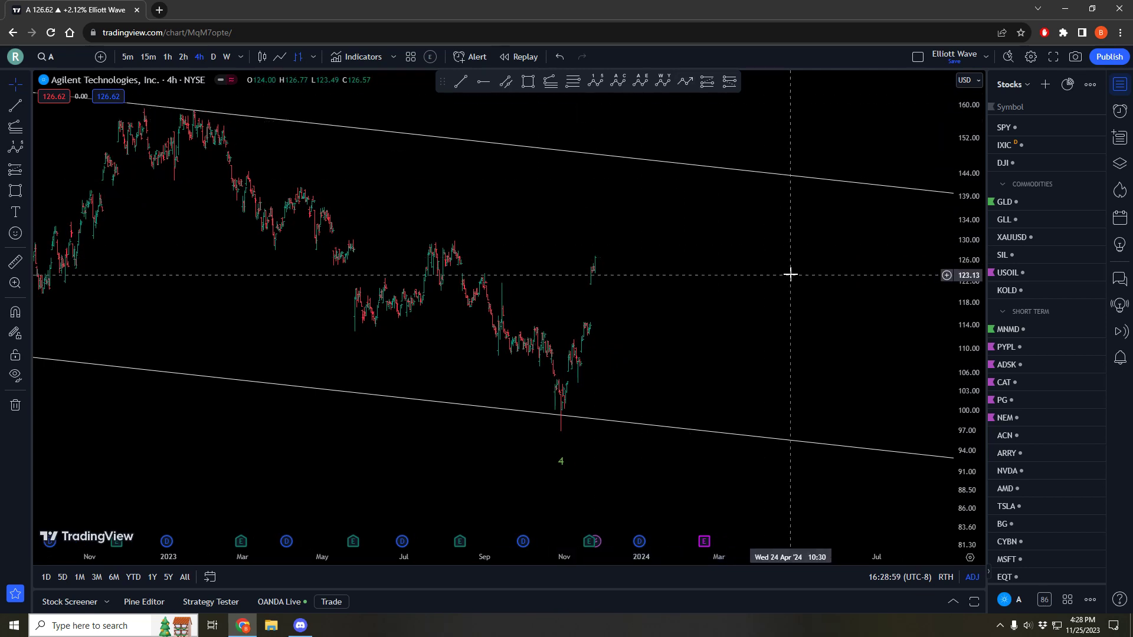
{"action": "left_click_drag", "start_coordinate": [788, 273], "coordinate": [758, 272]}
{"action": "left_click", "coordinate": [683, 84]}
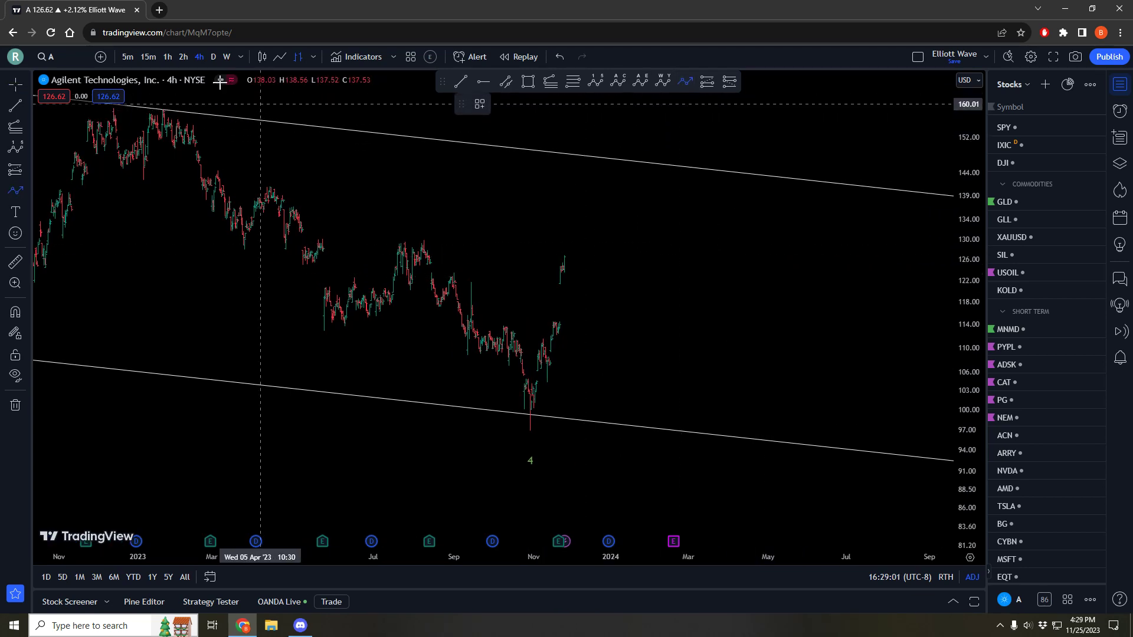
{"action": "left_click", "coordinate": [523, 426]}
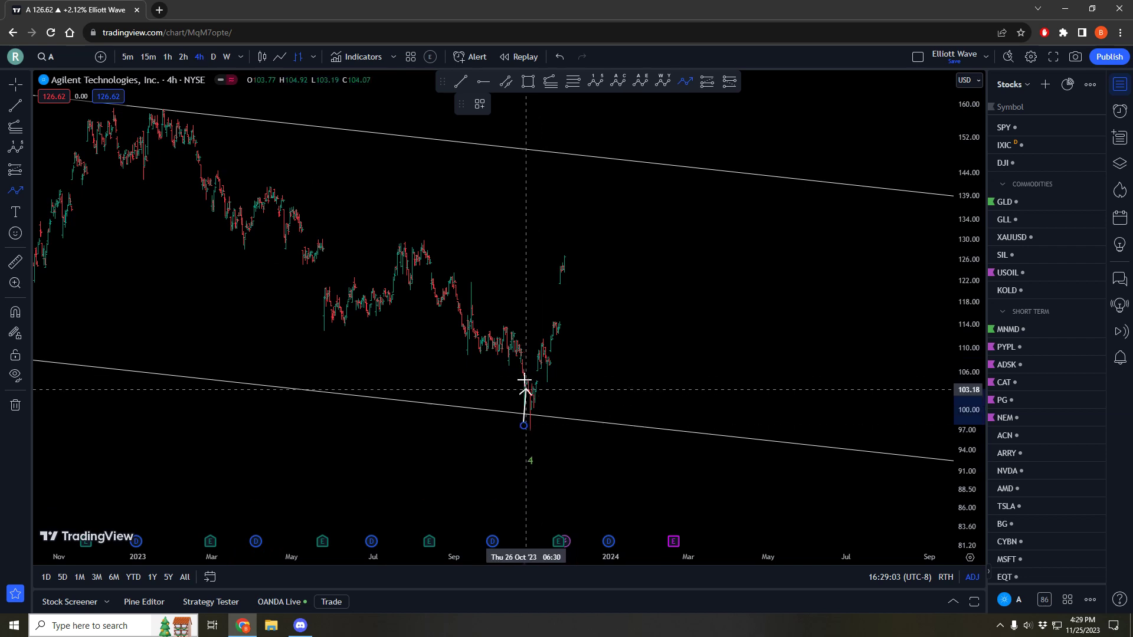
{"action": "left_click", "coordinate": [547, 378]}
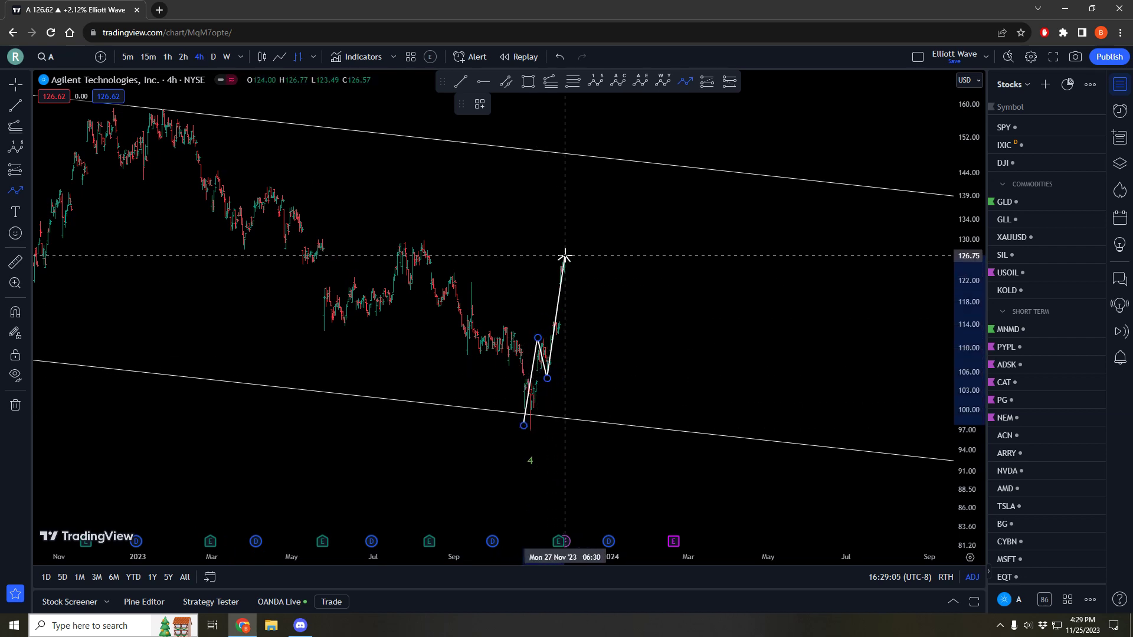
{"action": "left_click", "coordinate": [564, 255]}
{"action": "left_click", "coordinate": [589, 287]}
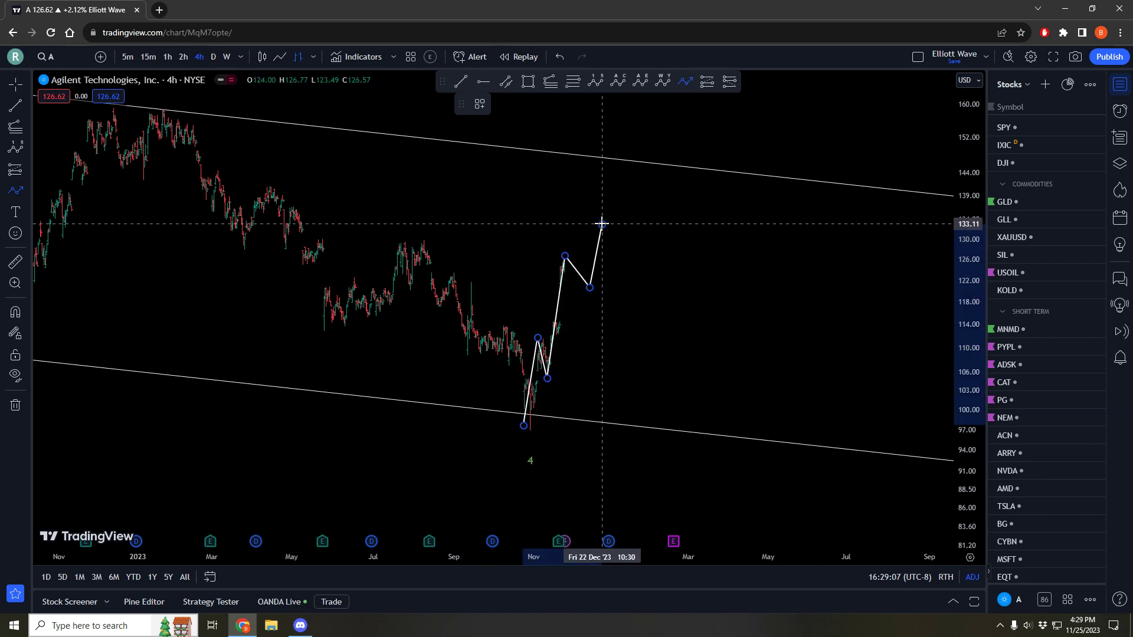
{"action": "left_click", "coordinate": [601, 224]}
{"action": "left_click", "coordinate": [625, 292]}
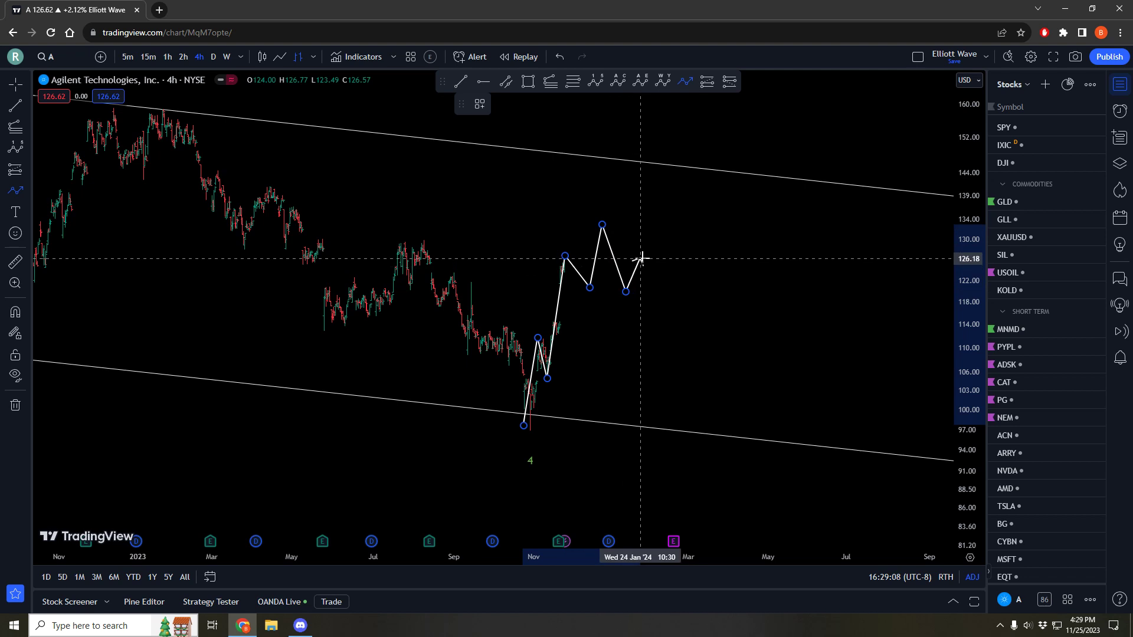
{"action": "left_click", "coordinate": [685, 329]}
Step: Shift the projected decline's pullback, rebound and end points slightly later in time, and delete the whole arrow path
{"action": "mouse_move", "coordinate": [715, 308]}
{"action": "left_mouse_down"}
{"action": "mouse_move", "coordinate": [725, 295]}
{"action": "mouse_move", "coordinate": [701, 295]}
{"action": "left_mouse_up"}
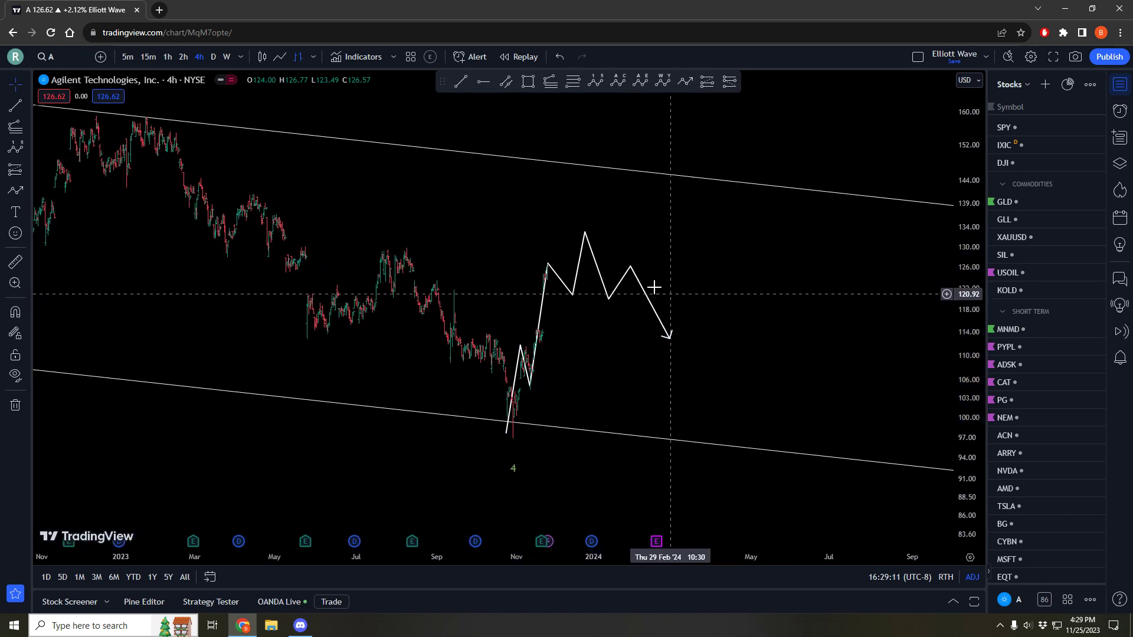
{"action": "left_click_drag", "start_coordinate": [609, 299], "coordinate": [613, 304]}
{"action": "left_click_drag", "start_coordinate": [632, 266], "coordinate": [638, 269]}
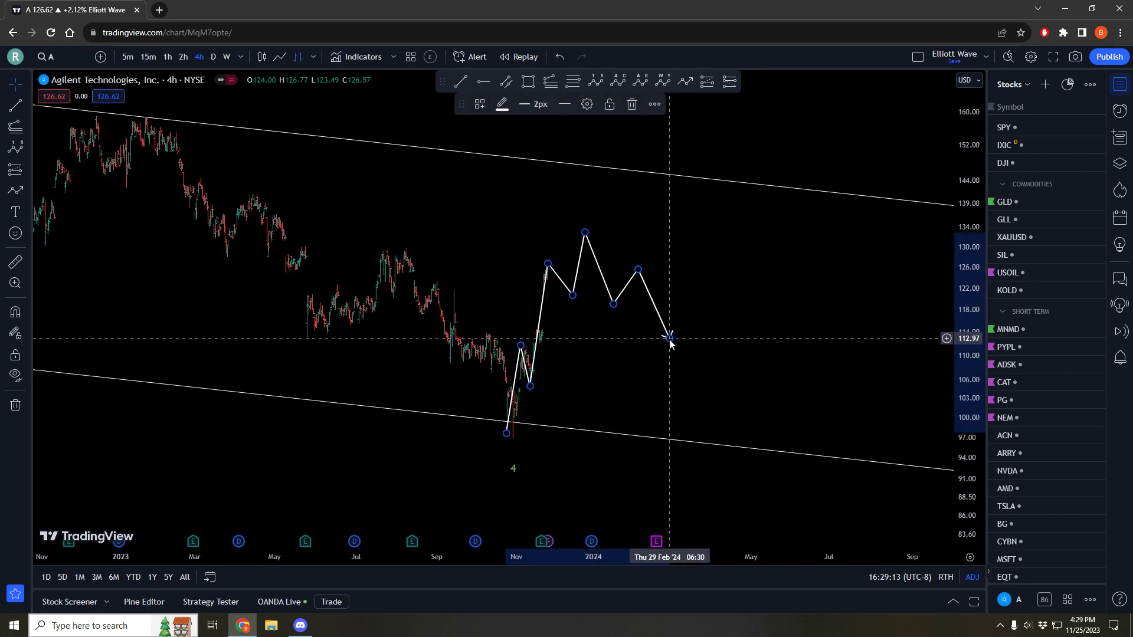
{"action": "left_click_drag", "start_coordinate": [668, 338], "coordinate": [675, 338]}
{"action": "left_click", "coordinate": [773, 333]}
{"action": "left_click_drag", "start_coordinate": [773, 334], "coordinate": [734, 358]}
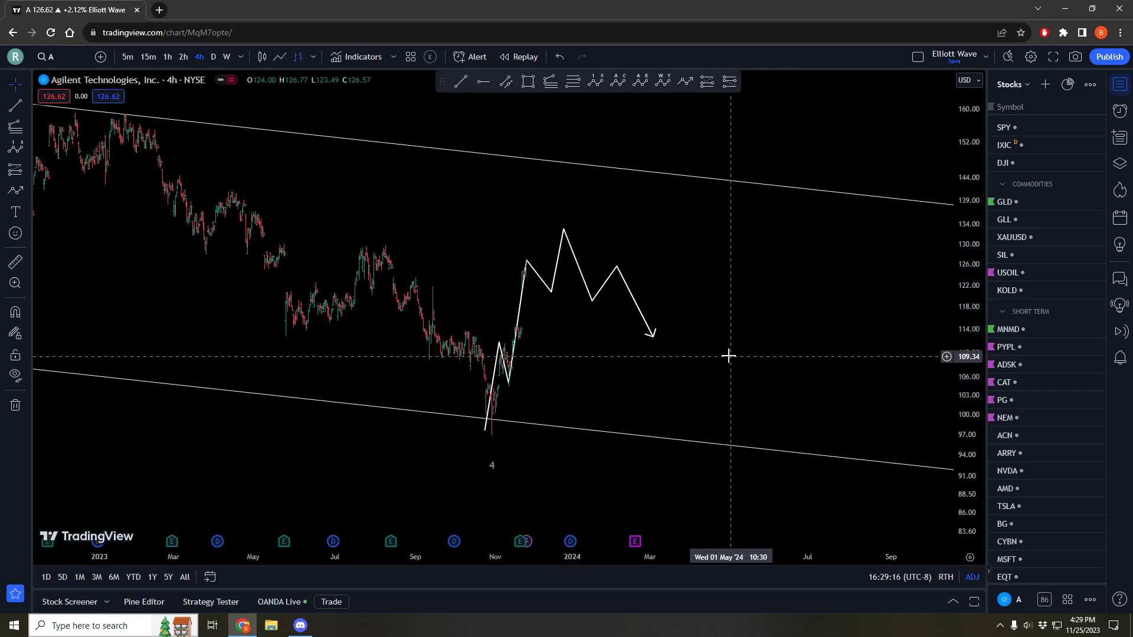
{"action": "left_click", "coordinate": [602, 290]}
{"action": "key", "text": "Delete"}
Step: Label an Elliott impulse from the October 2023 low at about 97.45, with waves 1–5 at 112.25, 103.64, 129.78, 123.80 and 135.18
{"action": "left_click", "coordinate": [684, 83]}
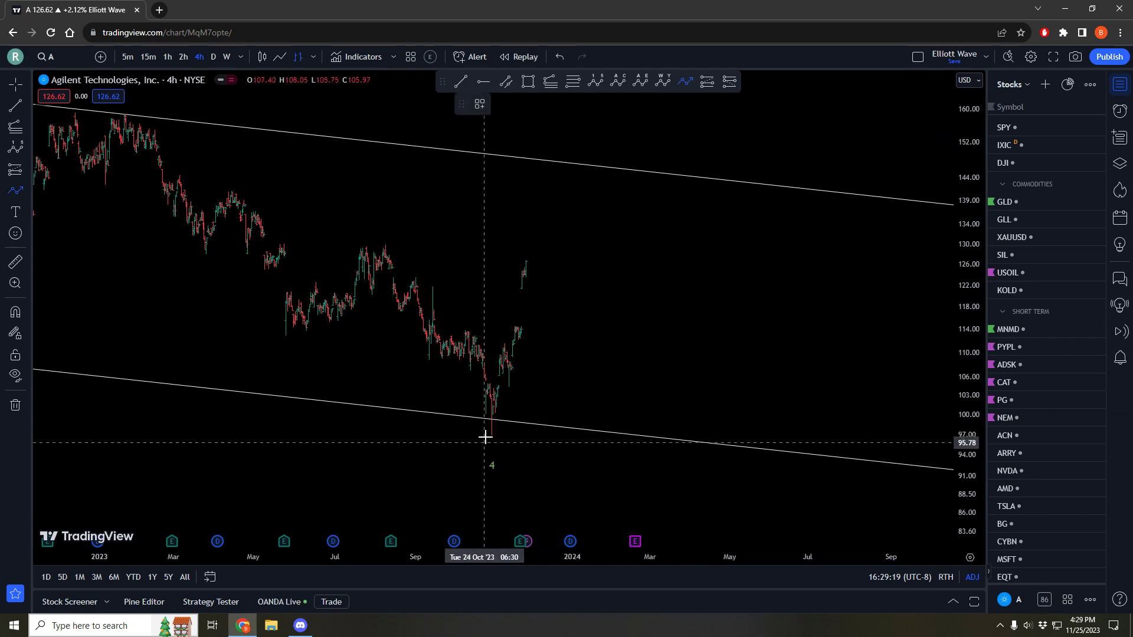
{"action": "left_click", "coordinate": [486, 435]}
{"action": "left_click", "coordinate": [595, 81]}
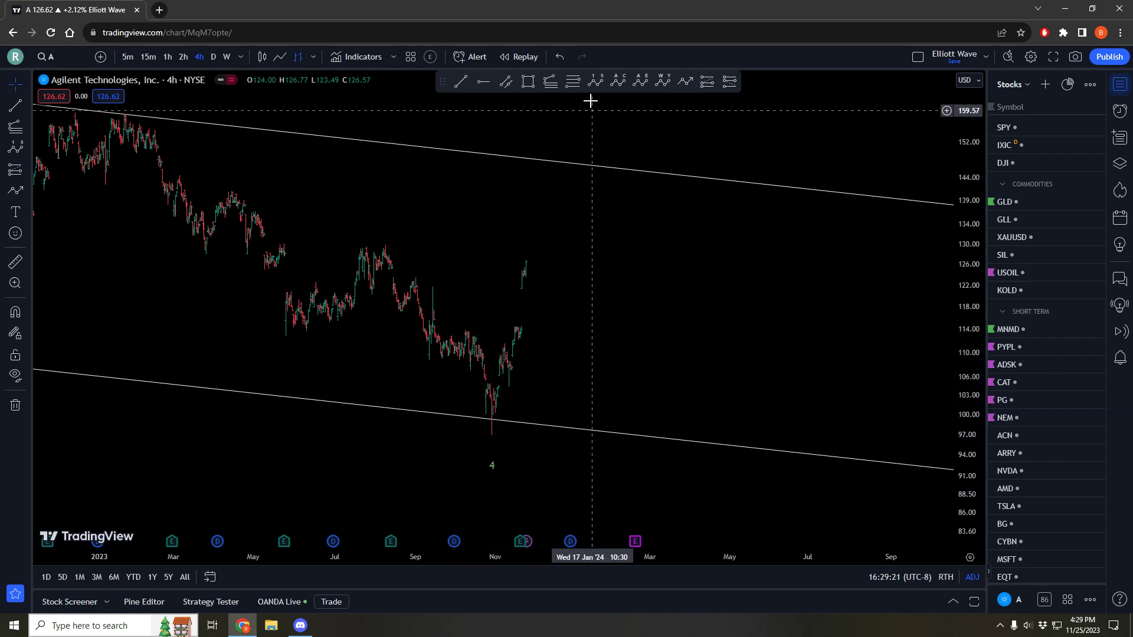
{"action": "left_click", "coordinate": [487, 431]}
{"action": "left_click", "coordinate": [503, 389]}
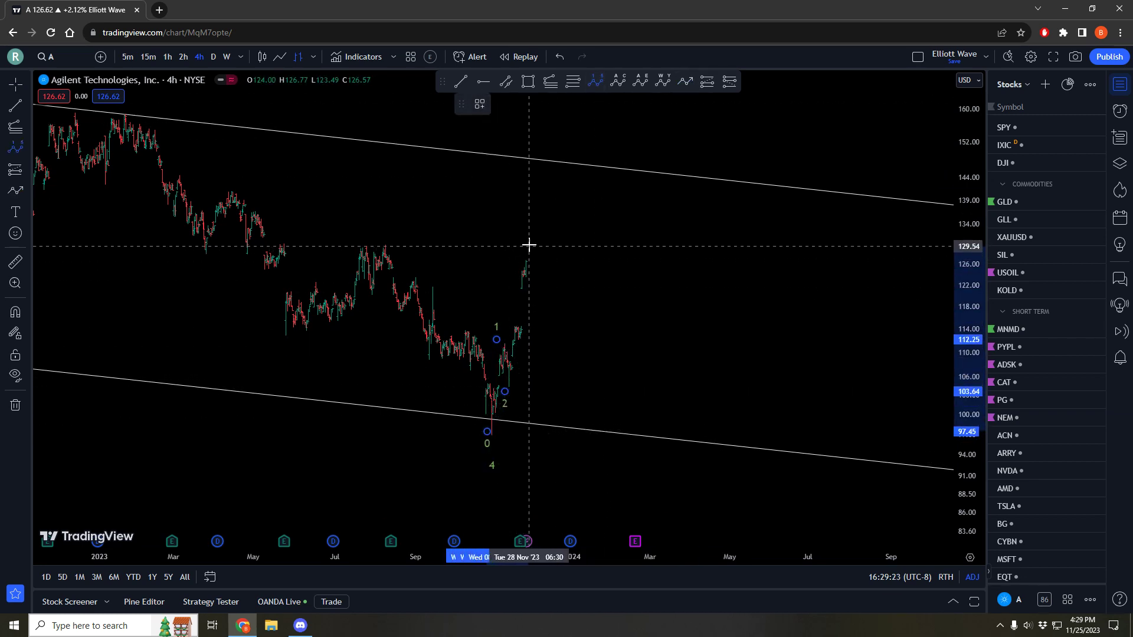
{"action": "left_click", "coordinate": [564, 276]}
{"action": "left_click", "coordinate": [578, 218]}
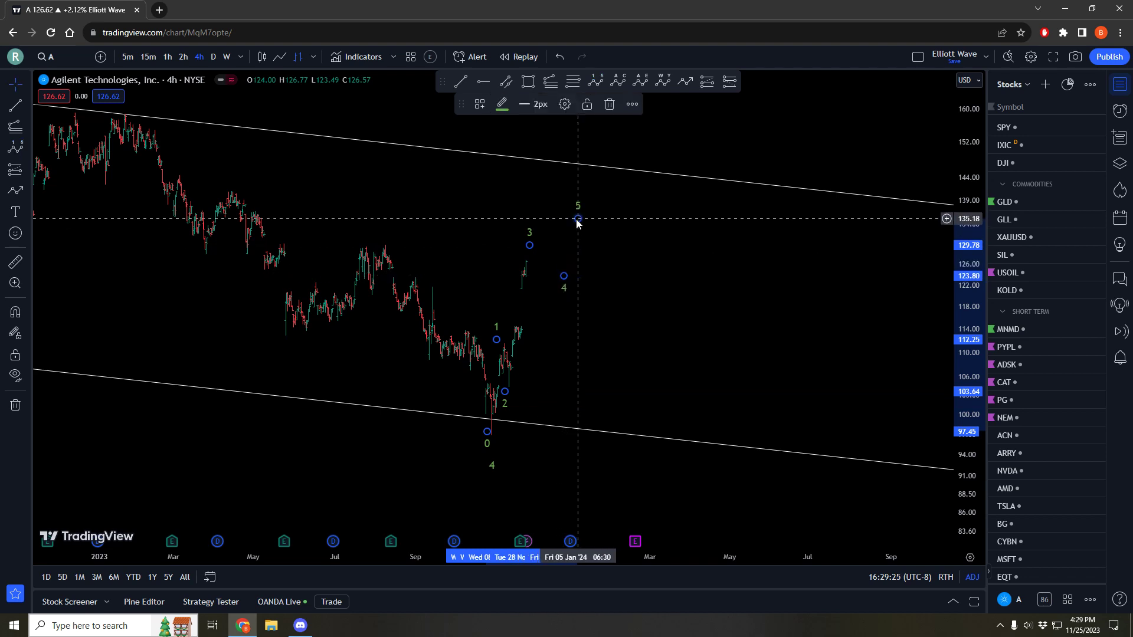
Step: Draw a thin rectangle from the July 2023 high to January 2024 at about 129 to 130.37 and apply the S/R Zone template
{"action": "left_click", "coordinate": [529, 81]}
{"action": "left_click", "coordinate": [362, 243]}
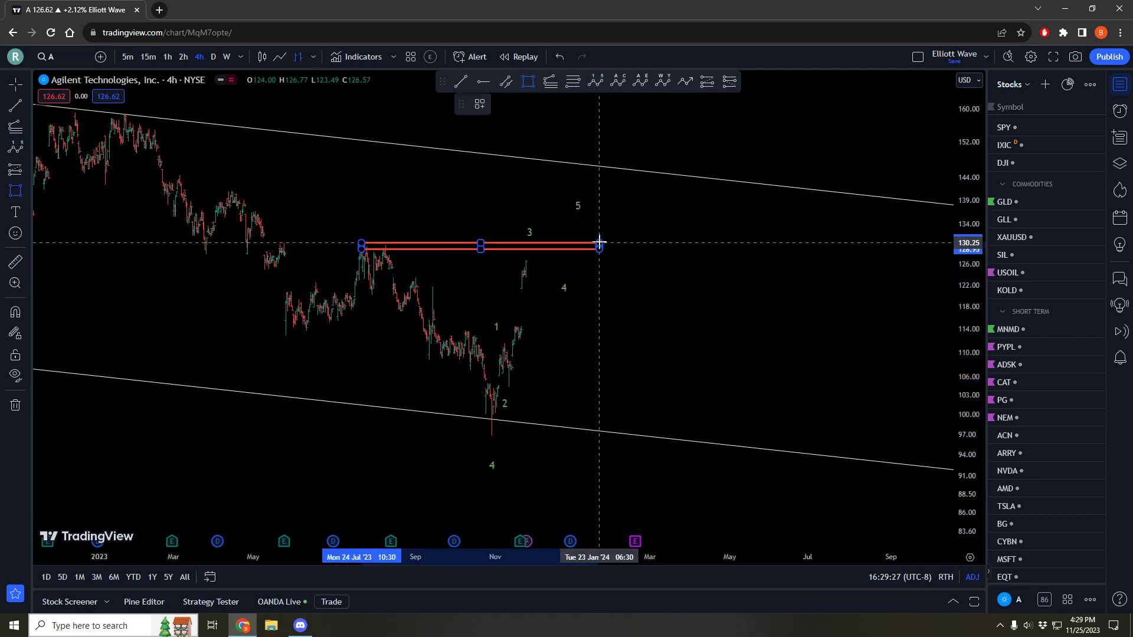
{"action": "left_click", "coordinate": [600, 249]}
{"action": "left_click", "coordinate": [479, 104]}
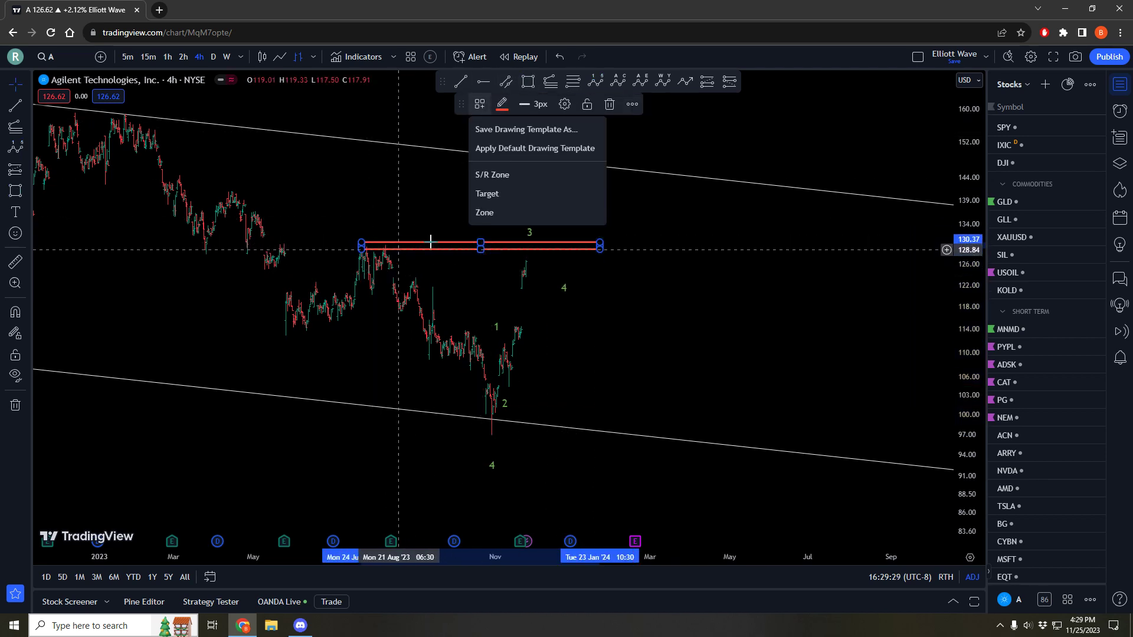
{"action": "left_click", "coordinate": [499, 175]}
Step: Fine-tune the smaller impulse's wave 3, 4 and 5 points, moving them slightly later and lowering wave 4
{"action": "left_click", "coordinate": [532, 246]}
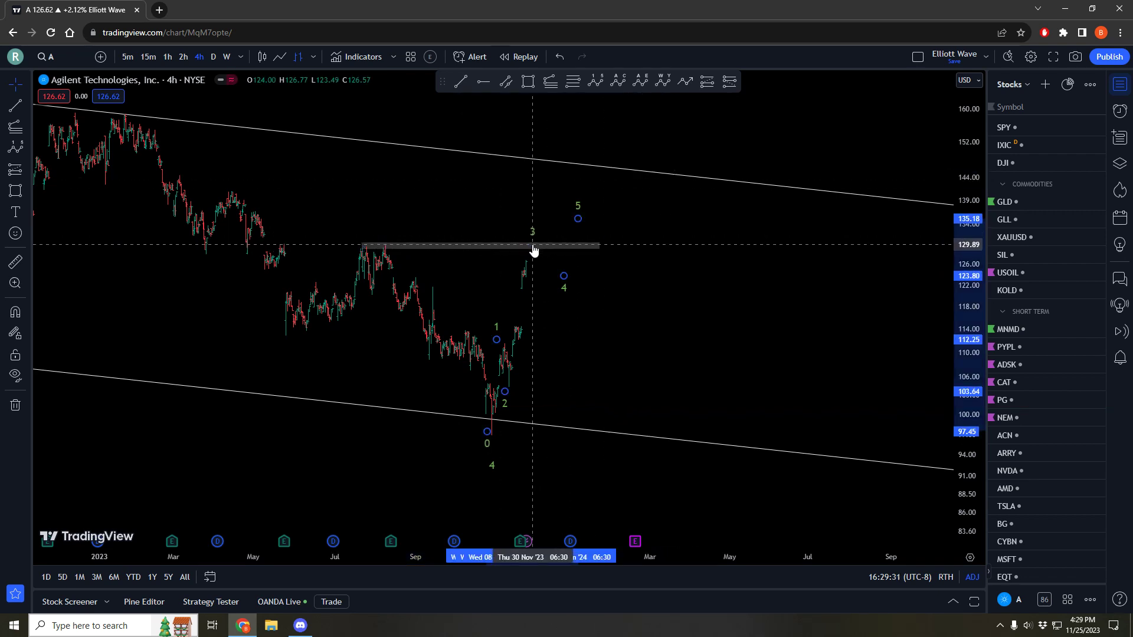
{"action": "left_click_drag", "start_coordinate": [564, 277], "coordinate": [574, 287]}
{"action": "left_click_drag", "start_coordinate": [578, 218], "coordinate": [582, 217]}
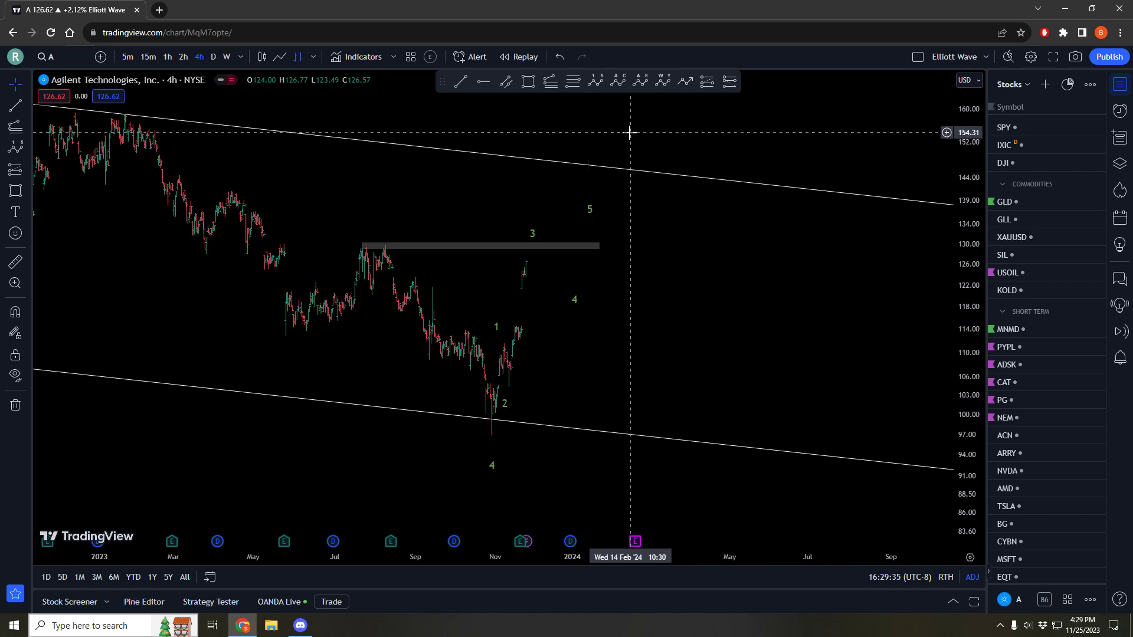
{"action": "left_click", "coordinate": [684, 81]}
{"action": "key", "text": "Escape"}
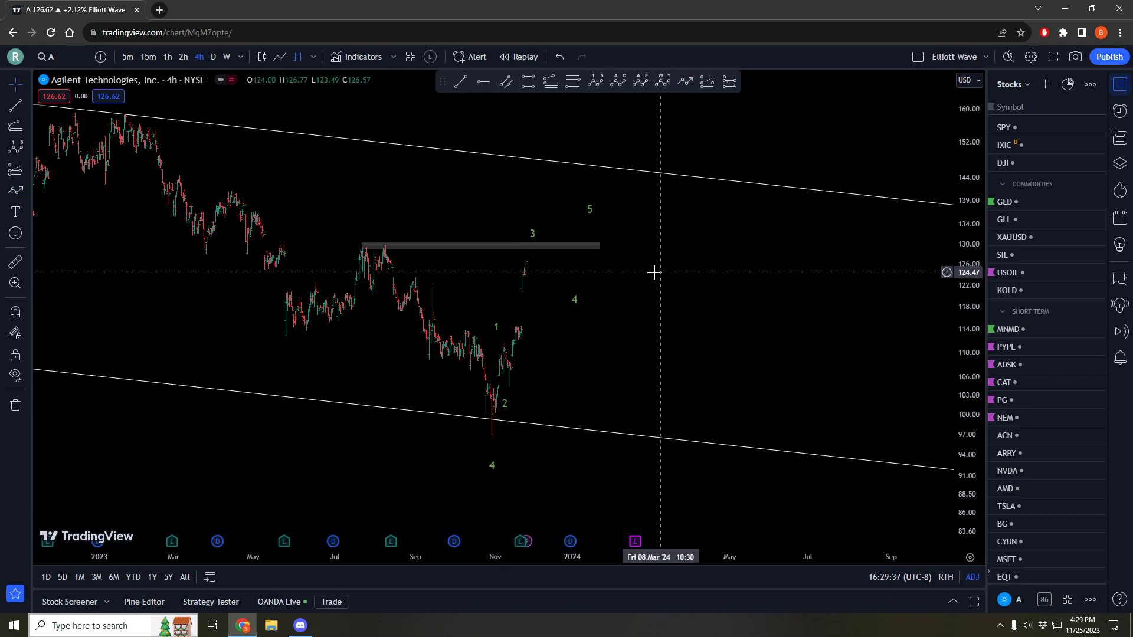
{"action": "left_click_drag", "start_coordinate": [574, 299], "coordinate": [571, 297]}
Step: Draw an arrow path from the November 2023 high through projected waves 3, 4 and 5, continuing in a three-leg decline toward about 111
{"action": "left_click", "coordinate": [685, 82]}
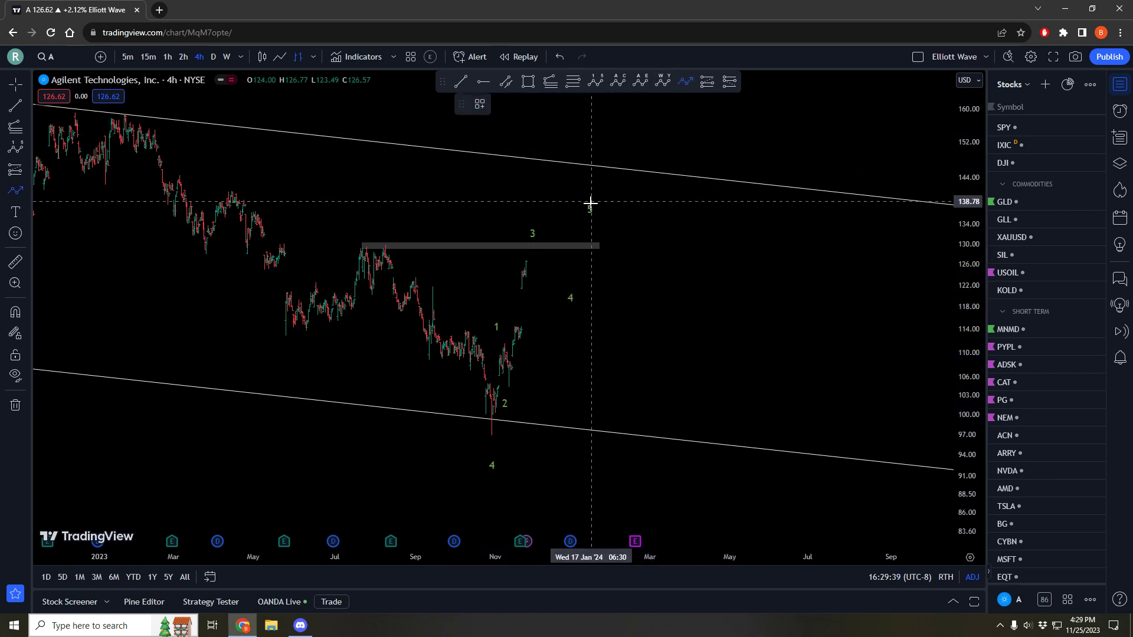
{"action": "left_click", "coordinate": [531, 248]}
{"action": "left_click", "coordinate": [563, 287]}
{"action": "left_click", "coordinate": [588, 225]}
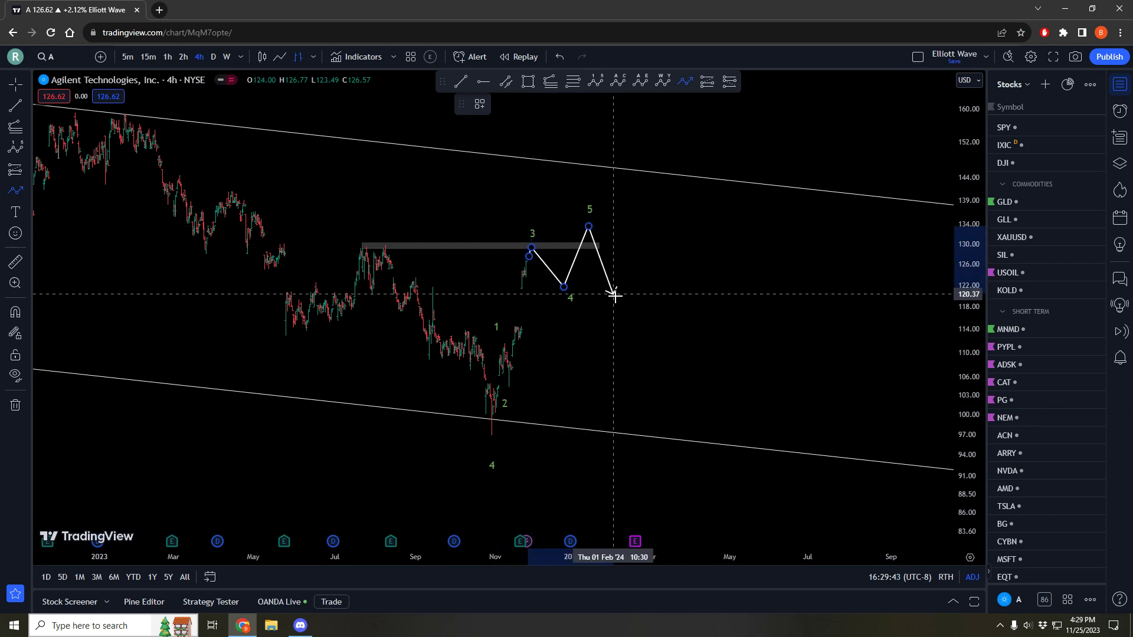
{"action": "left_click", "coordinate": [653, 272]}
{"action": "left_click", "coordinate": [698, 348]}
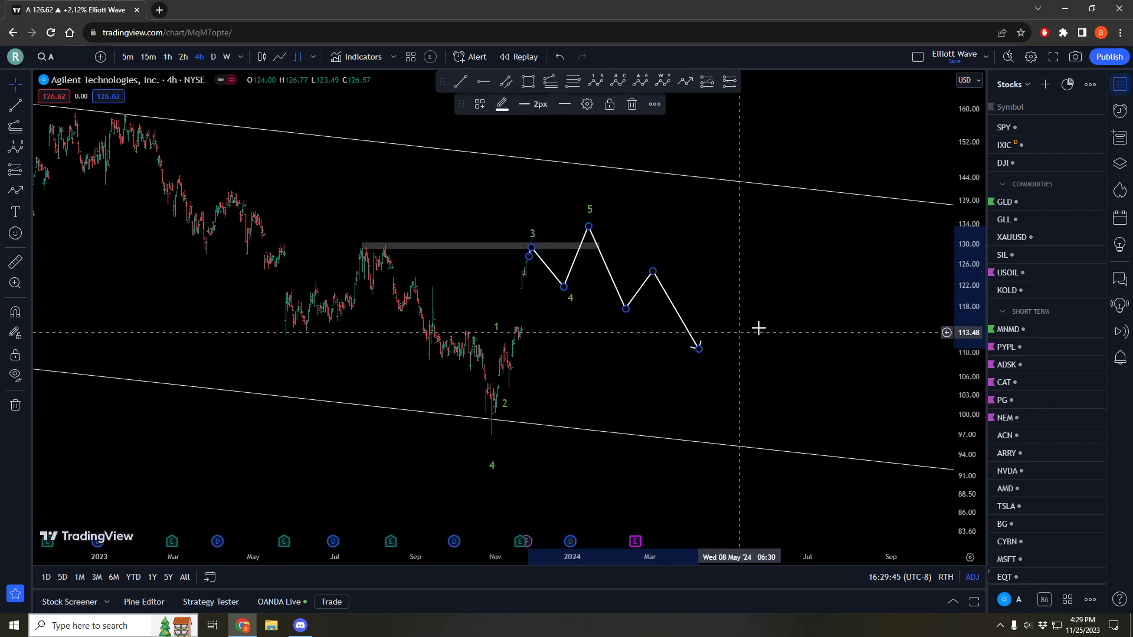
Step: Place a horizontal ray at about 96.74 from the late October 2023 low
{"action": "left_click_drag", "start_coordinate": [756, 326], "coordinate": [691, 327]}
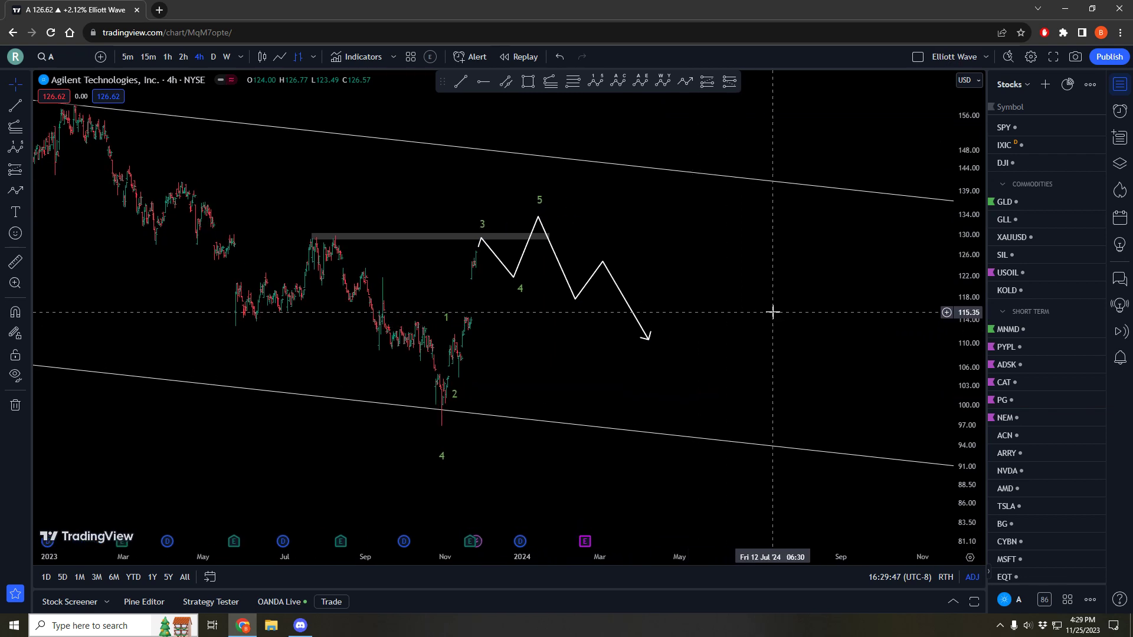
{"action": "left_click_drag", "start_coordinate": [766, 312], "coordinate": [742, 312]}
{"action": "left_click", "coordinate": [483, 82]}
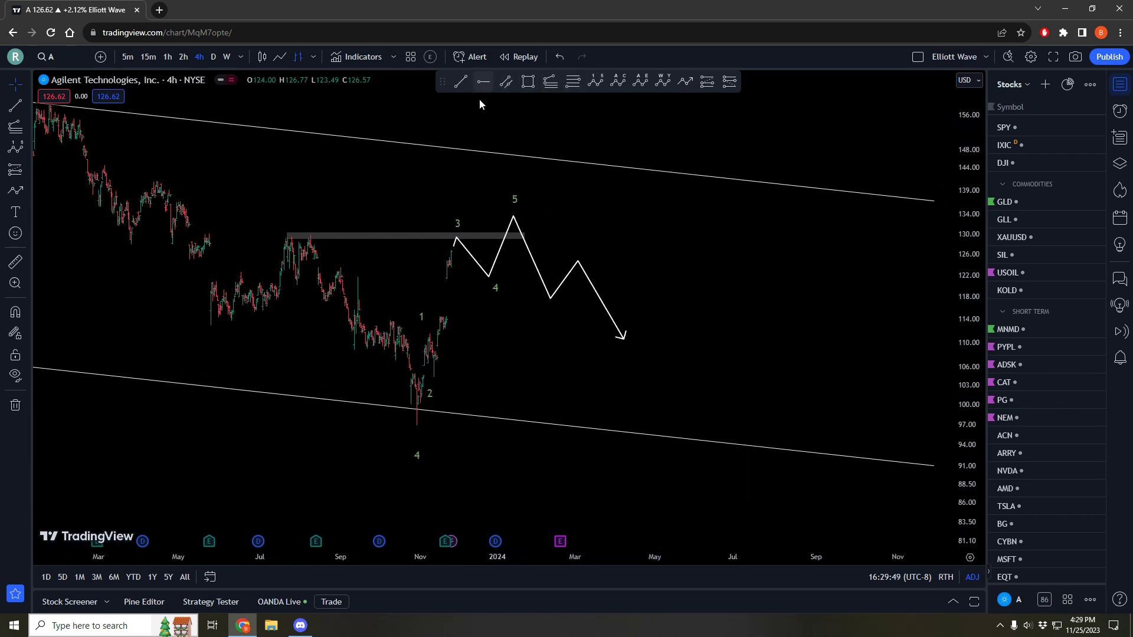
{"action": "left_click", "coordinate": [405, 426]}
Step: Draw a Fibonacci retracement from the October 2023 low at about 97.01 to the projected wave 5 high at about 133.72
{"action": "left_click", "coordinate": [573, 79]}
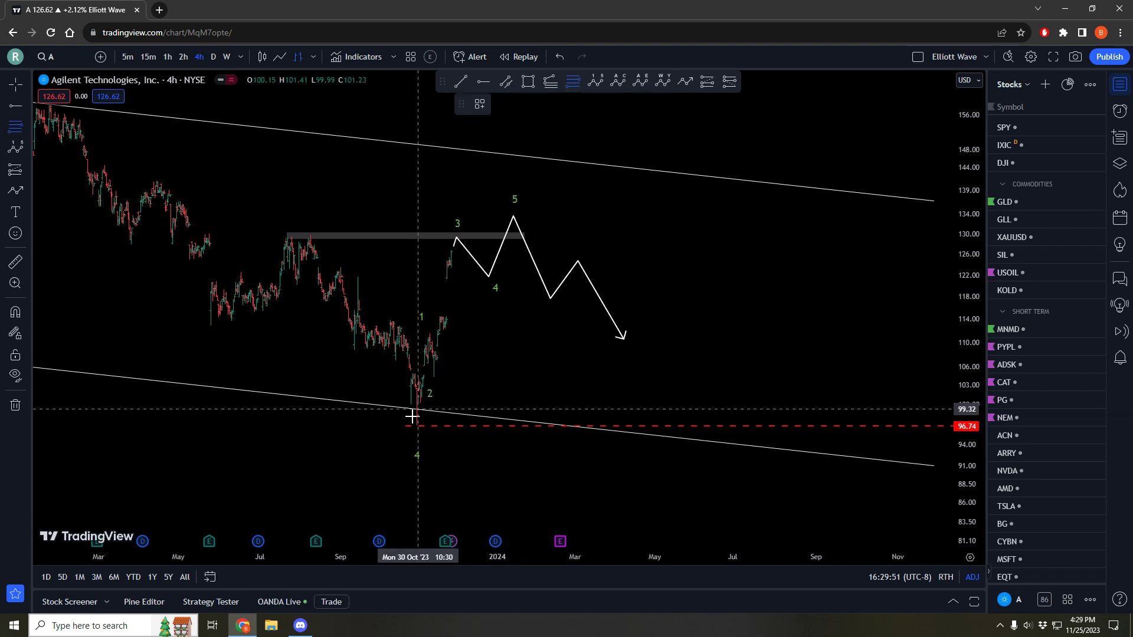
{"action": "left_click", "coordinate": [415, 424]}
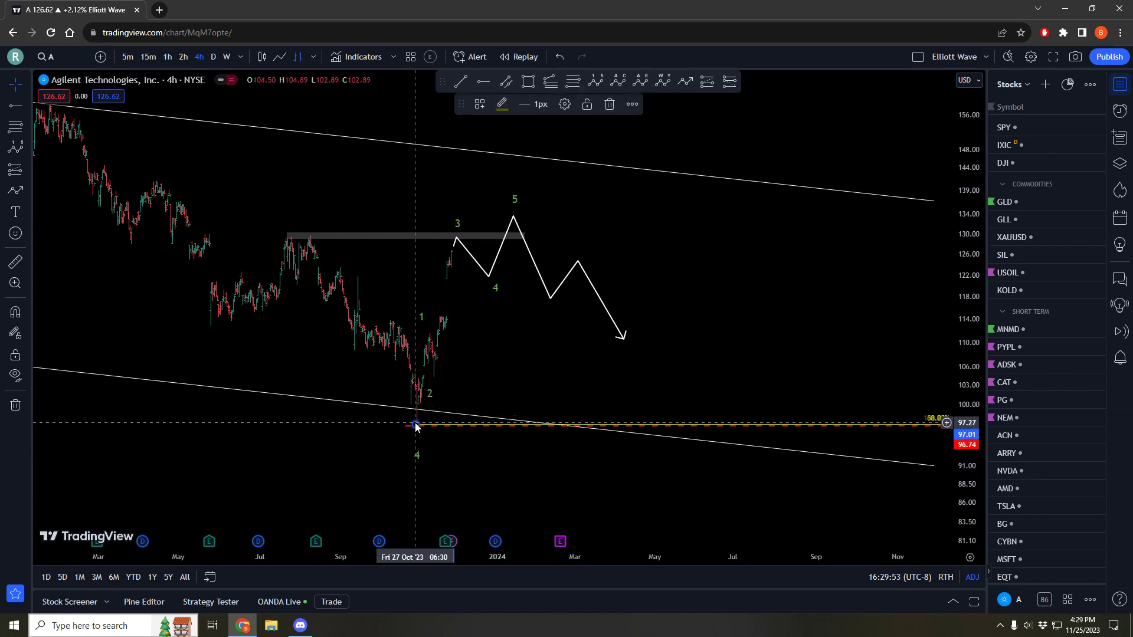
{"action": "left_click", "coordinate": [473, 216]}
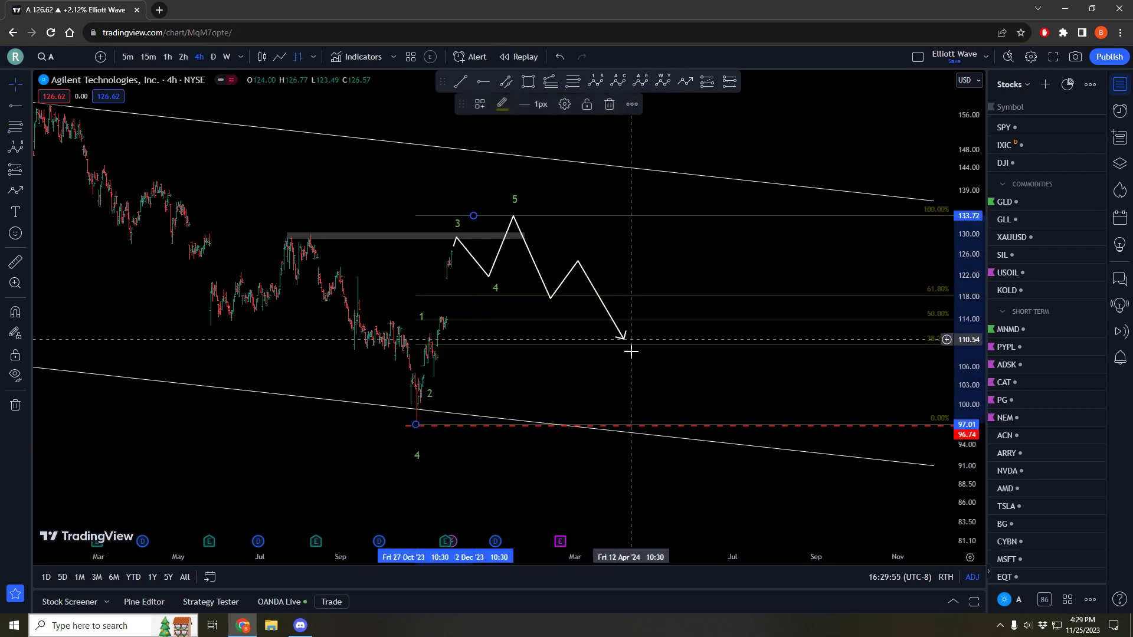
Step: Lower the arrow path's endpoint to the 38.20% Fibonacci level and shift its last rebound and endpoint slightly later
{"action": "left_click", "coordinate": [629, 341]}
{"action": "left_click_drag", "start_coordinate": [624, 341], "coordinate": [624, 345]}
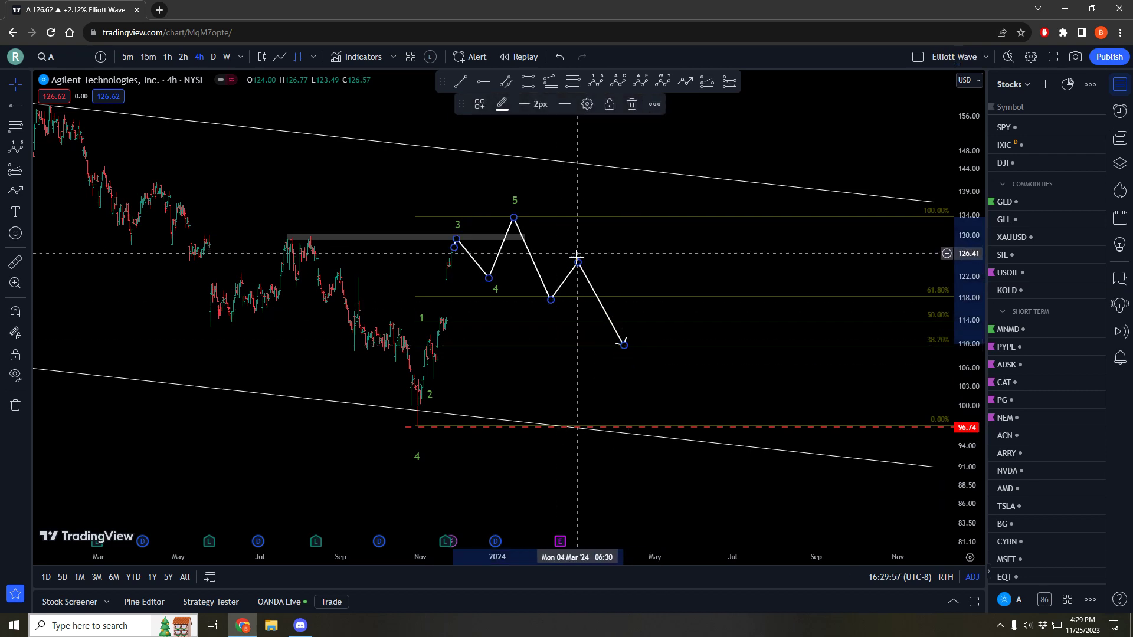
{"action": "left_click_drag", "start_coordinate": [578, 262], "coordinate": [582, 263]}
{"action": "left_click_drag", "start_coordinate": [623, 345], "coordinate": [632, 346]}
{"action": "left_click", "coordinate": [733, 256]}
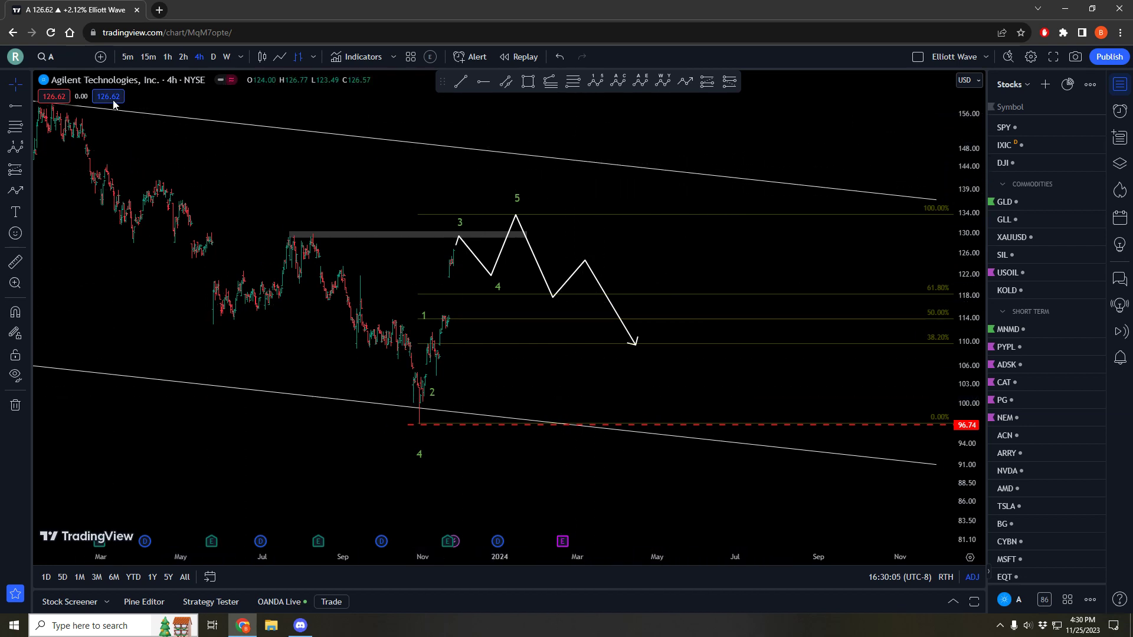
Step: Place a long position beside the projected decline with its entry at about 125.72 and its stop at about 109.14
{"action": "left_click", "coordinate": [707, 81]}
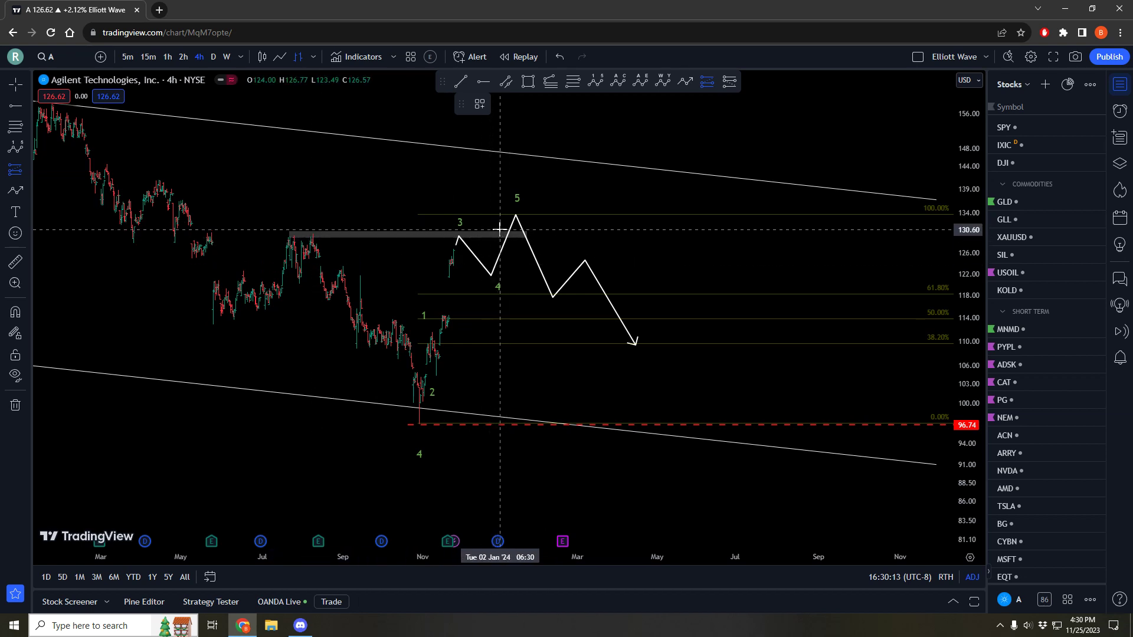
{"action": "left_click", "coordinate": [678, 254]}
{"action": "left_click_drag", "start_coordinate": [678, 321], "coordinate": [678, 346]}
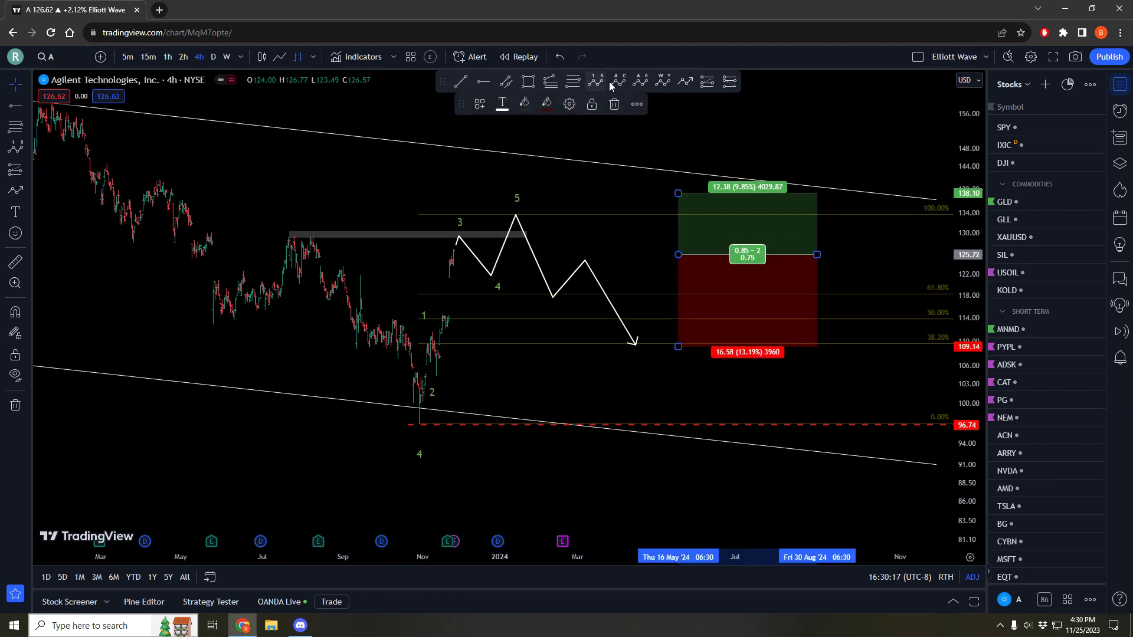
Step: Label the projected decline from wave 5 as an ABC correction at about 117.14, 125.15 and 108.85, and apply the green capital-letter template
{"action": "left_click", "coordinate": [618, 81]}
{"action": "left_click", "coordinate": [517, 212]}
{"action": "left_click", "coordinate": [550, 300]}
{"action": "left_click", "coordinate": [584, 258]}
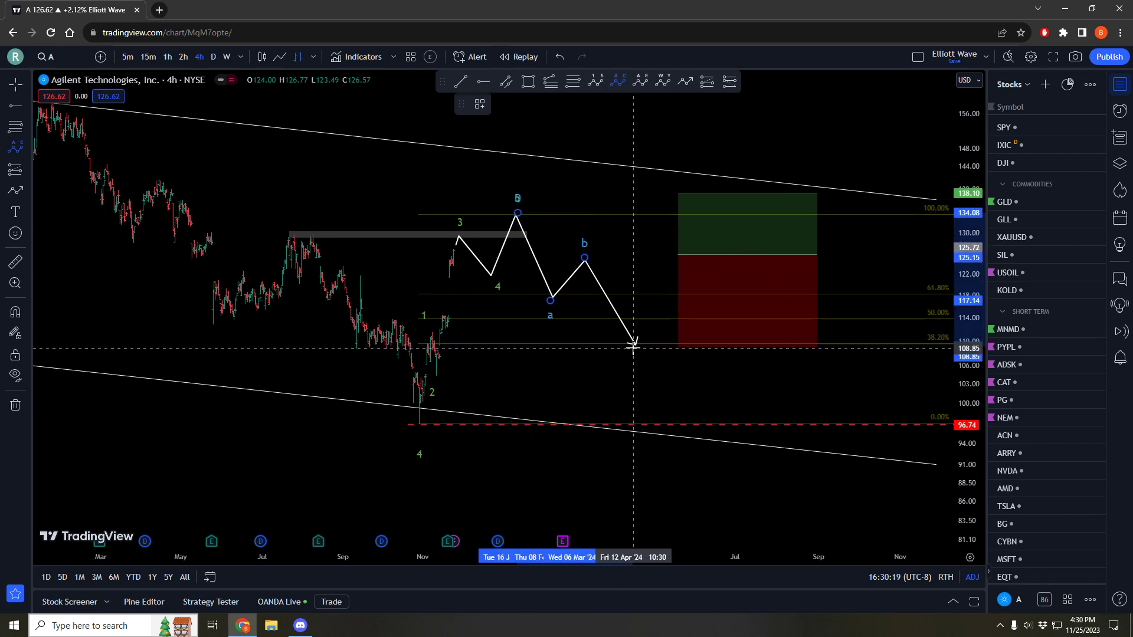
{"action": "left_click", "coordinate": [633, 348]}
{"action": "left_click", "coordinate": [479, 104]}
{"action": "left_click", "coordinate": [498, 271]}
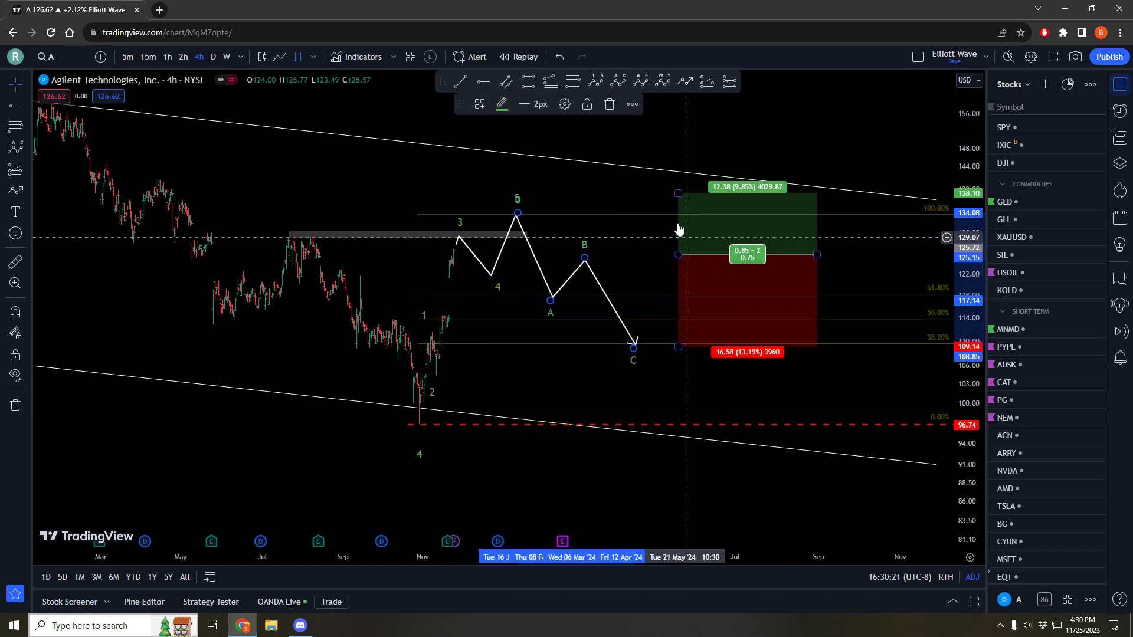
Step: Move the long position's start to 29 April 2024, next to wave C, and raise its target to about 178.08
{"action": "left_click_drag", "start_coordinate": [678, 255], "coordinate": [653, 255]}
{"action": "left_click_drag", "start_coordinate": [653, 345], "coordinate": [670, 458]}
{"action": "left_click_drag", "start_coordinate": [655, 275], "coordinate": [678, 110]}
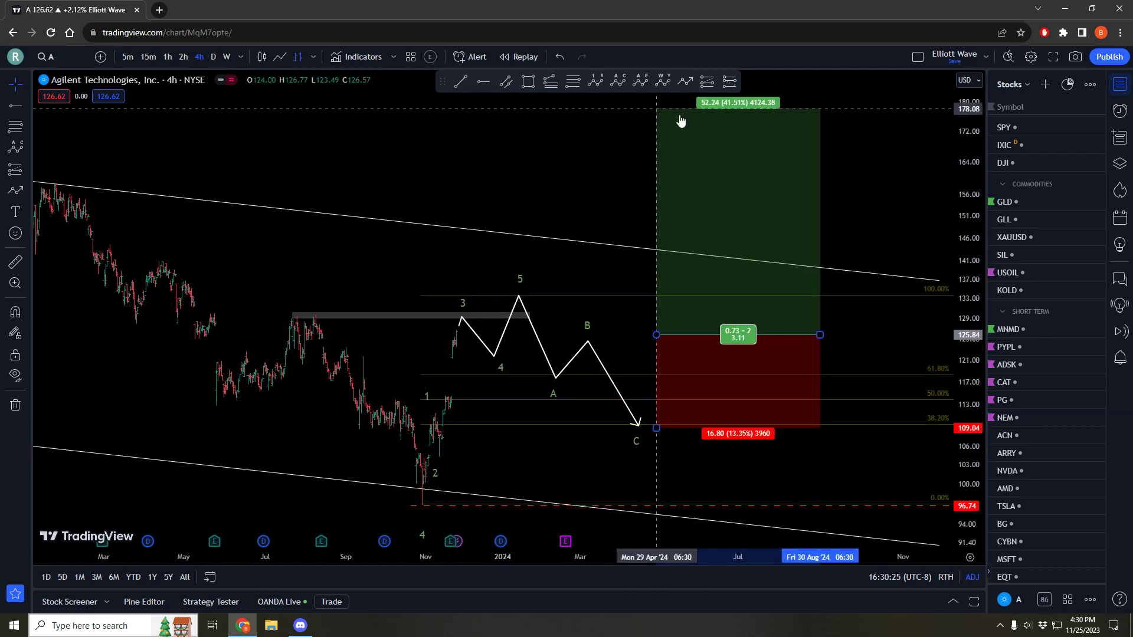
Step: Examine the descending channel together with the projected waves and long position on the 4-hour chart
{"action": "left_click_drag", "start_coordinate": [629, 199], "coordinate": [628, 128]}
{"action": "scroll", "coordinate": [815, 407], "scroll_direction": "down", "scroll_amount": 5}
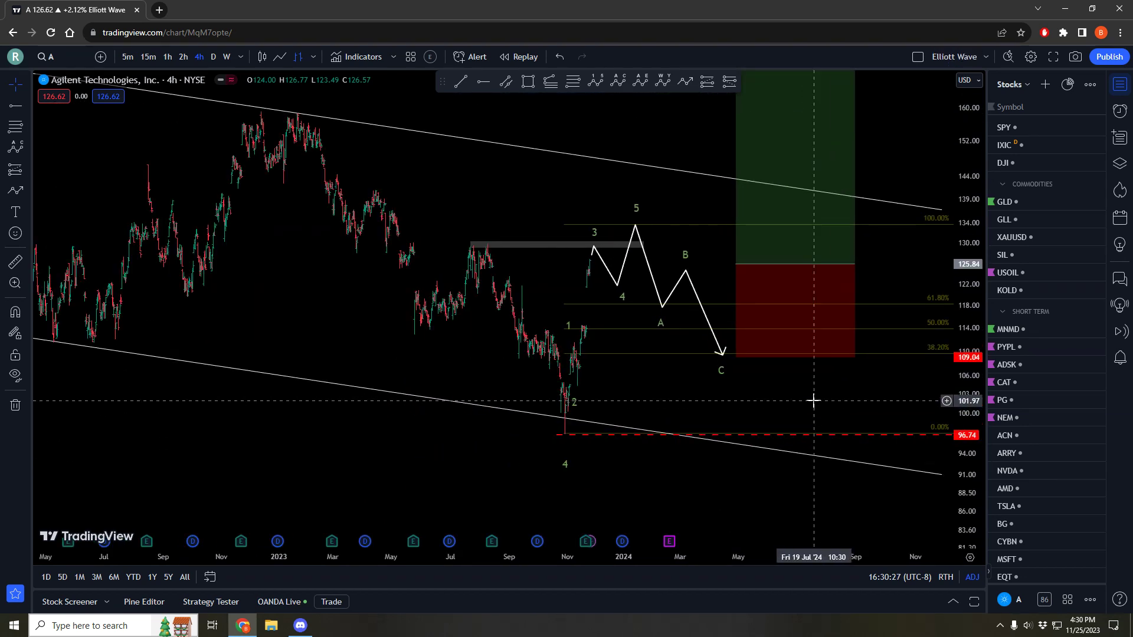
{"action": "scroll", "coordinate": [814, 399], "scroll_direction": "up", "scroll_amount": 2}
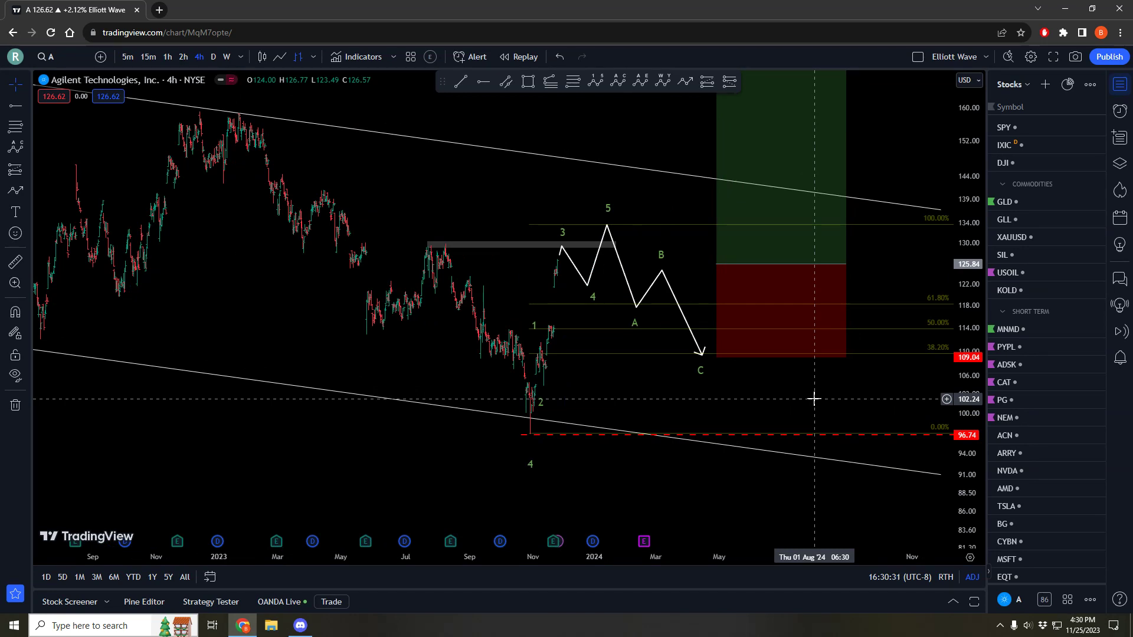
{"action": "scroll", "coordinate": [814, 399], "scroll_direction": "down", "scroll_amount": 2}
{"action": "scroll", "coordinate": [885, 395], "scroll_direction": "down", "scroll_amount": 3}
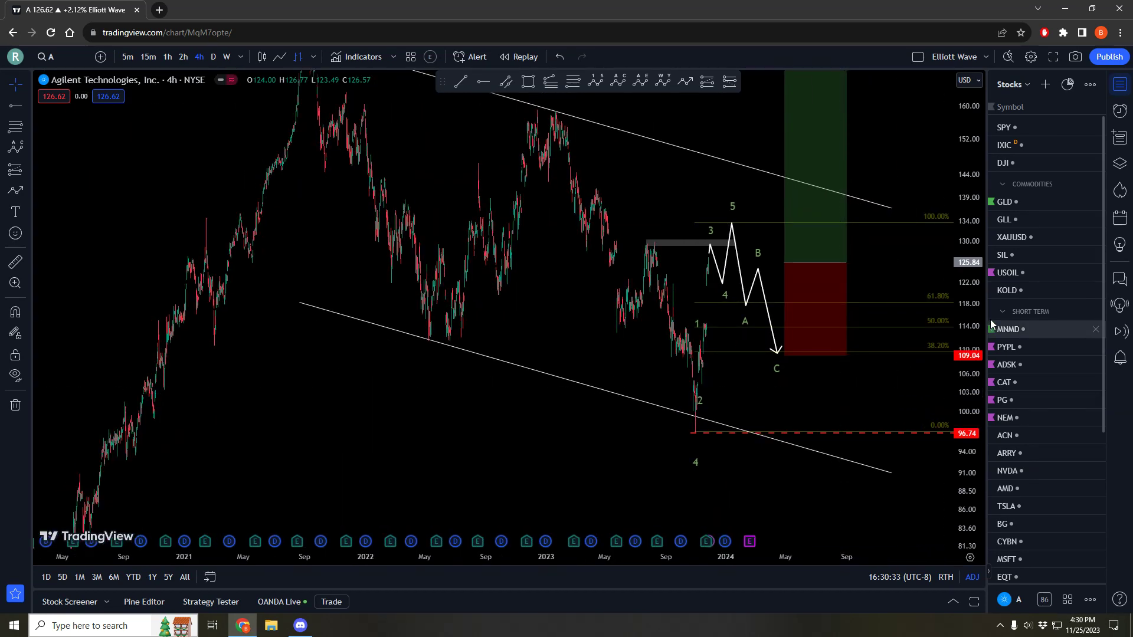
{"action": "left_click_drag", "start_coordinate": [968, 331], "coordinate": [968, 383]}
{"action": "left_click_drag", "start_coordinate": [899, 384], "coordinate": [853, 397]}
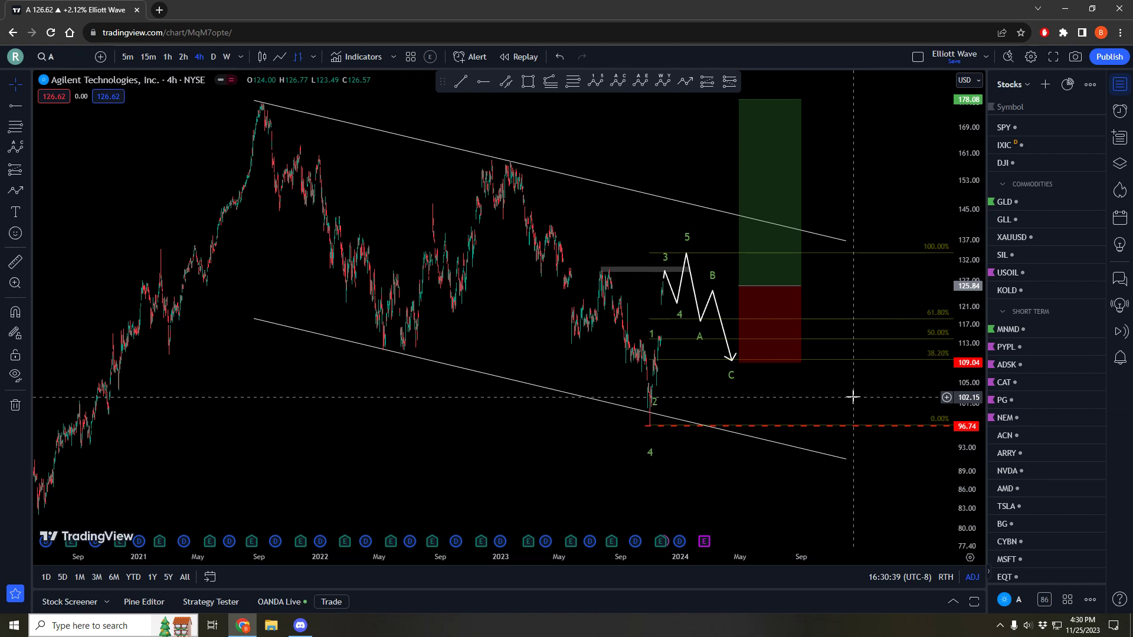
Step: Compare Agilent's wave count on the daily and weekly charts, returning to the 4-hour chart to review the ABC pullback
{"action": "left_click", "coordinate": [212, 57]}
{"action": "scroll", "coordinate": [763, 389], "scroll_direction": "down", "scroll_amount": 5}
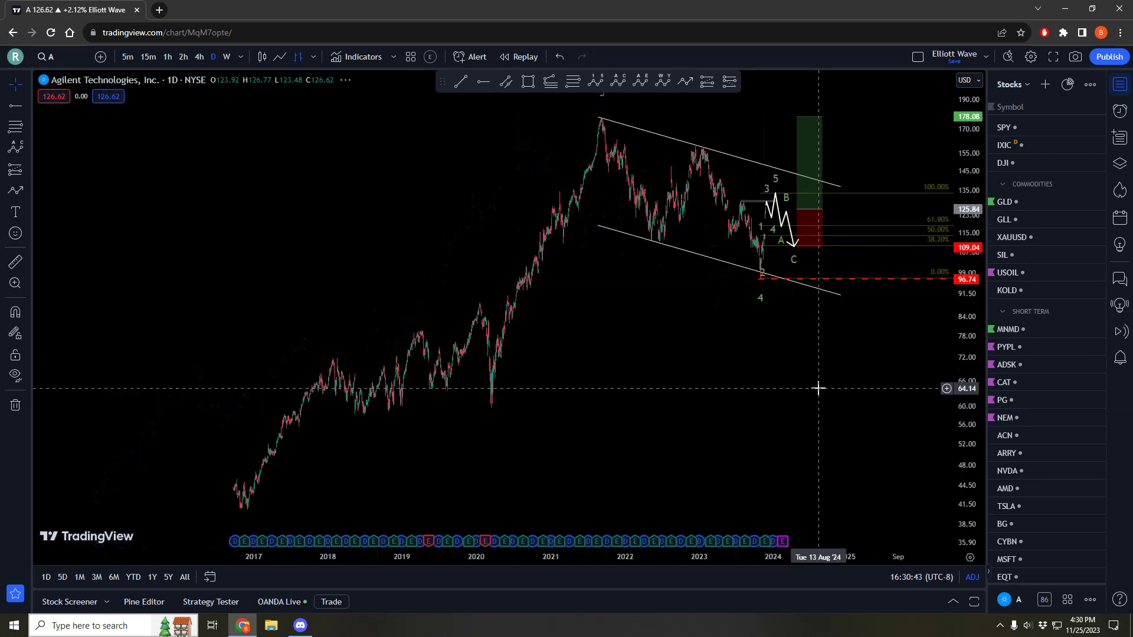
{"action": "left_click", "coordinate": [227, 56]}
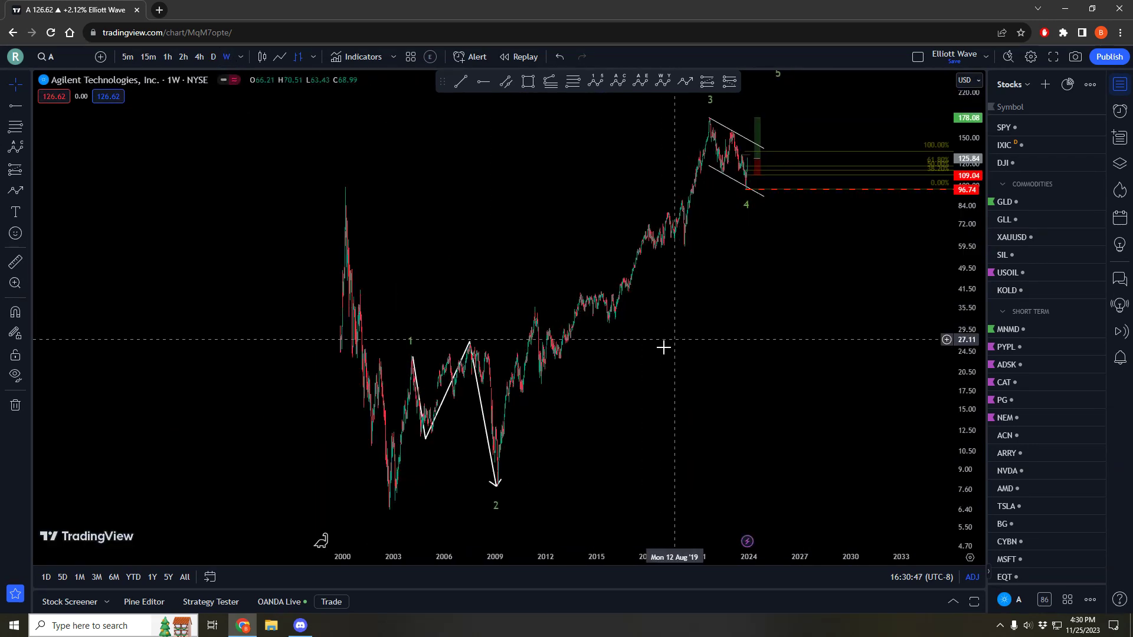
{"action": "scroll", "coordinate": [663, 348], "scroll_direction": "up", "scroll_amount": 3}
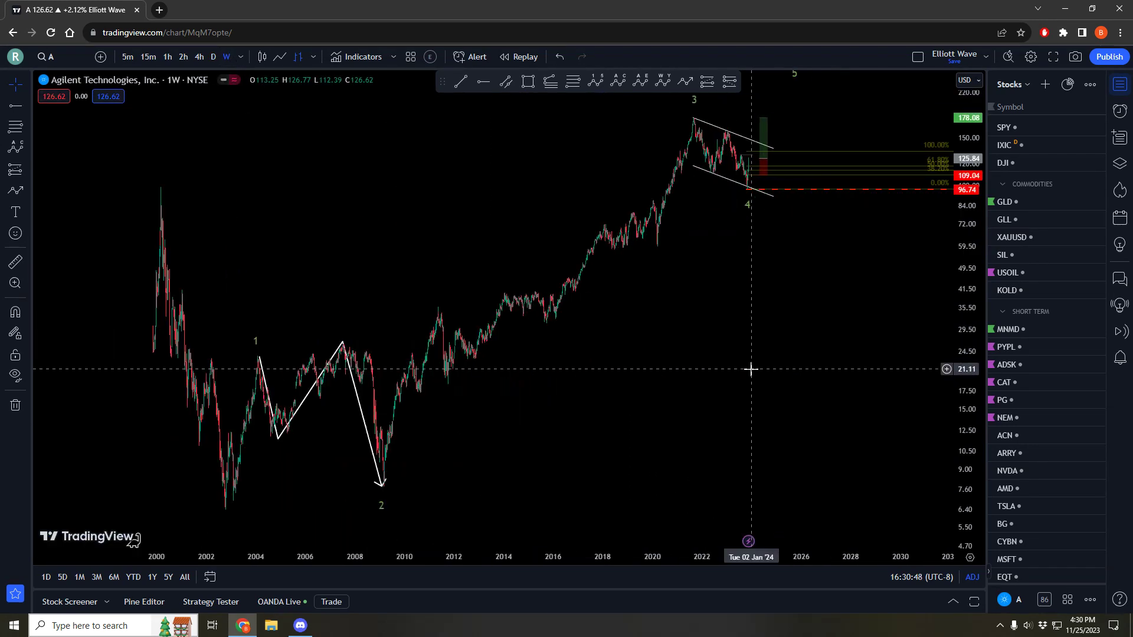
{"action": "left_click", "coordinate": [213, 57]}
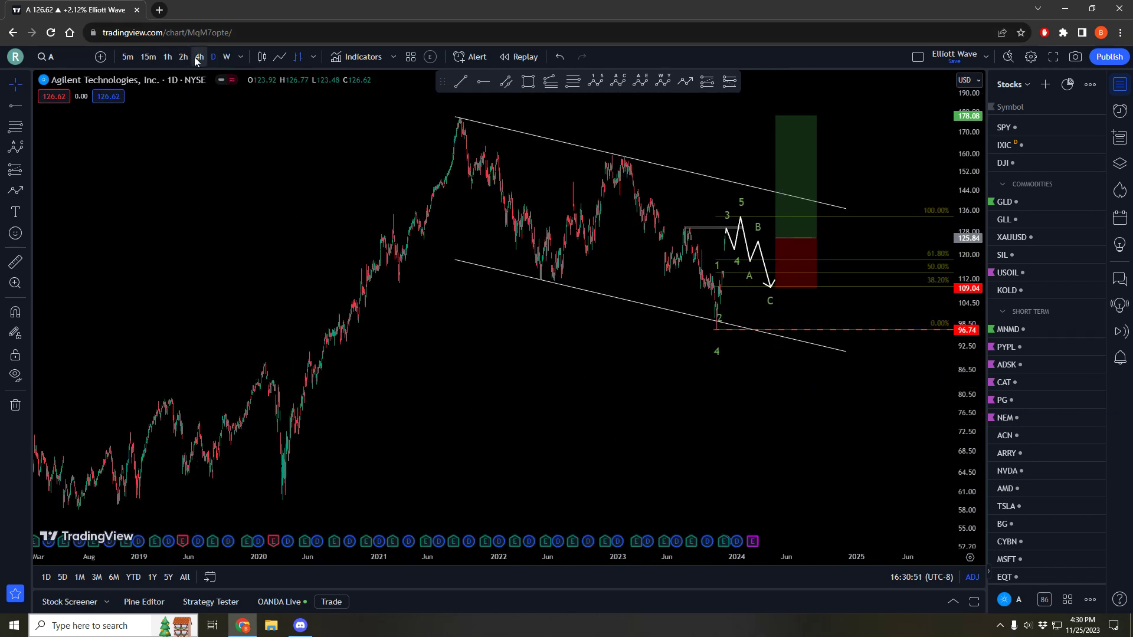
{"action": "left_click", "coordinate": [199, 57]}
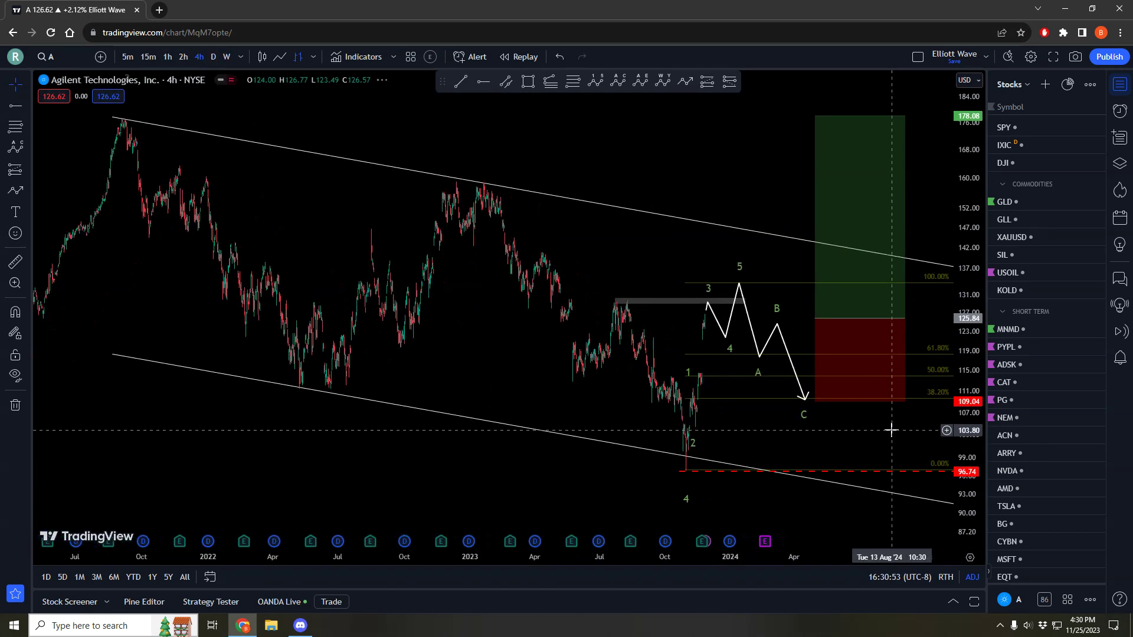
{"action": "scroll", "coordinate": [891, 430], "scroll_direction": "up", "scroll_amount": 1}
{"action": "left_click_drag", "start_coordinate": [891, 430], "coordinate": [823, 401]}
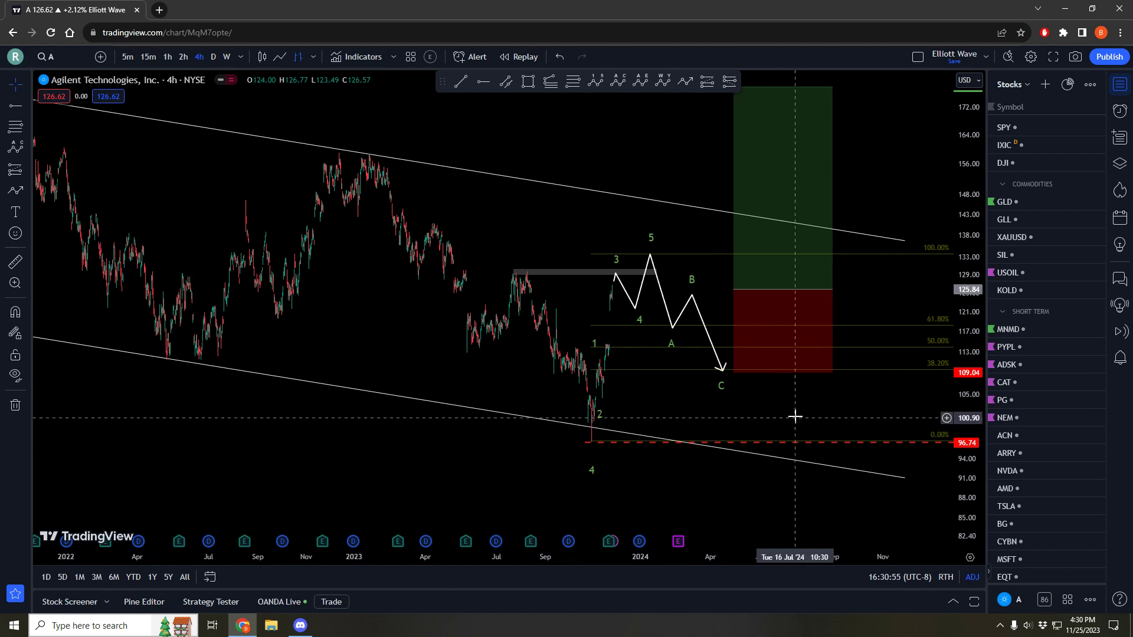
{"action": "left_click_drag", "start_coordinate": [797, 415], "coordinate": [927, 428]}
{"action": "scroll", "coordinate": [902, 426], "scroll_direction": "up", "scroll_amount": 1}
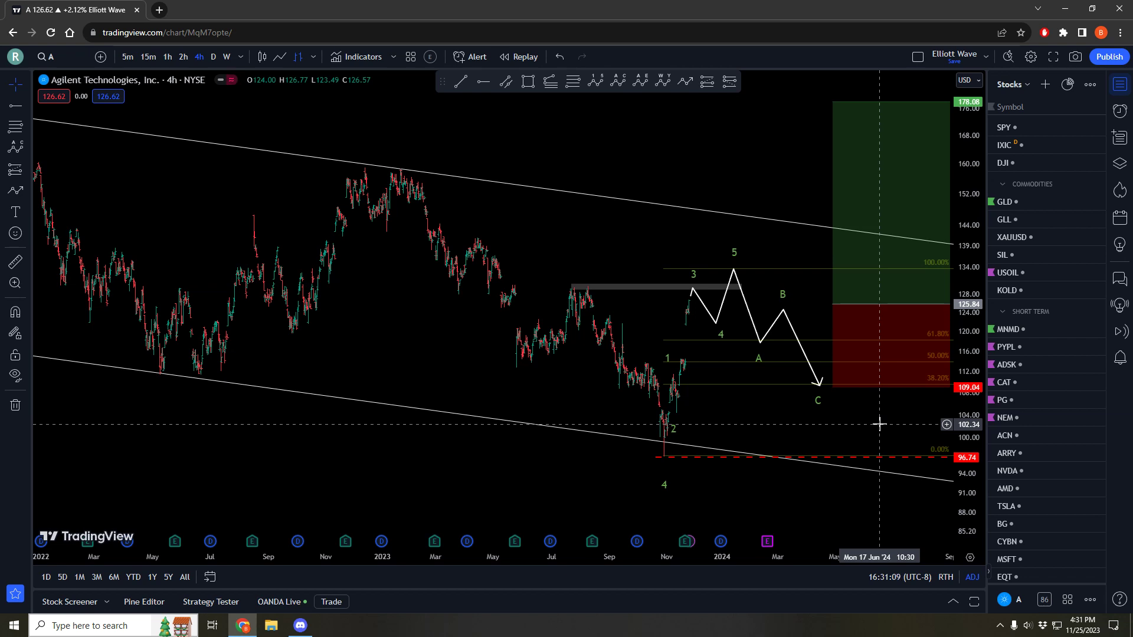
{"action": "scroll", "coordinate": [877, 422], "scroll_direction": "down", "scroll_amount": 5}
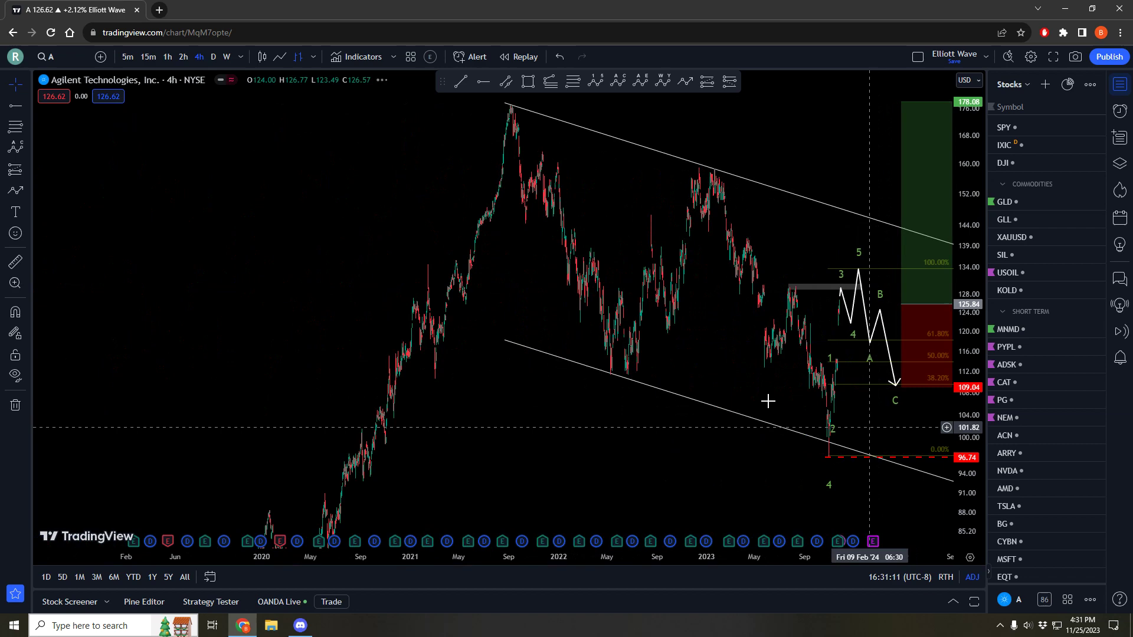
Step: Examine the larger wave 1 to 5 count on the weekly chart, including the wave 2 arrow path and wave 4 channel
{"action": "left_click", "coordinate": [226, 57]}
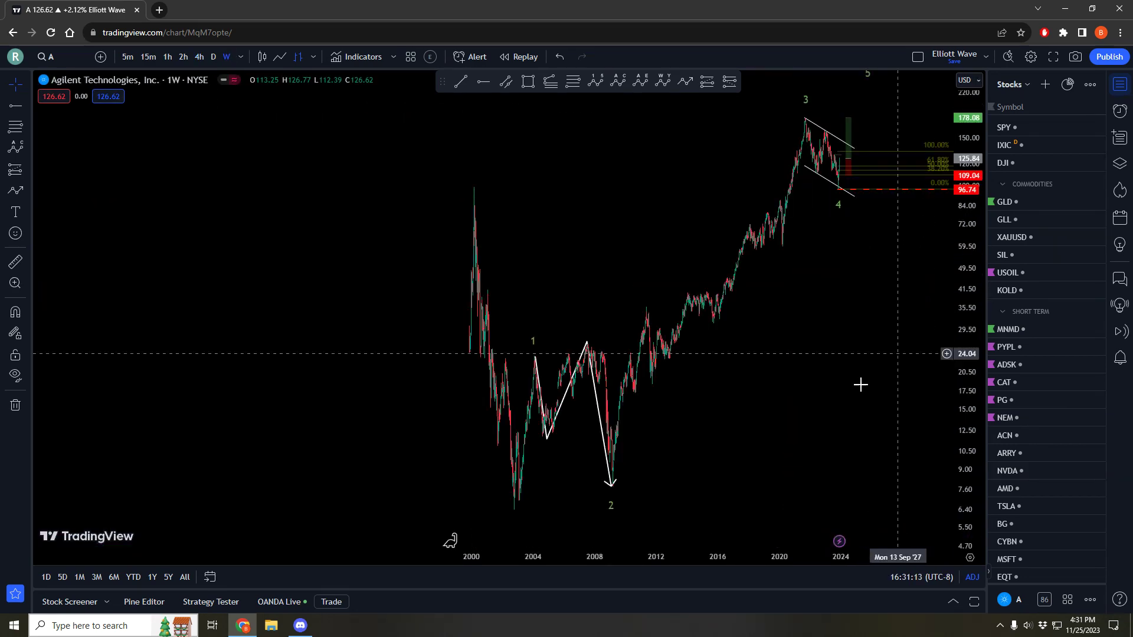
{"action": "left_click_drag", "start_coordinate": [845, 387], "coordinate": [800, 384]}
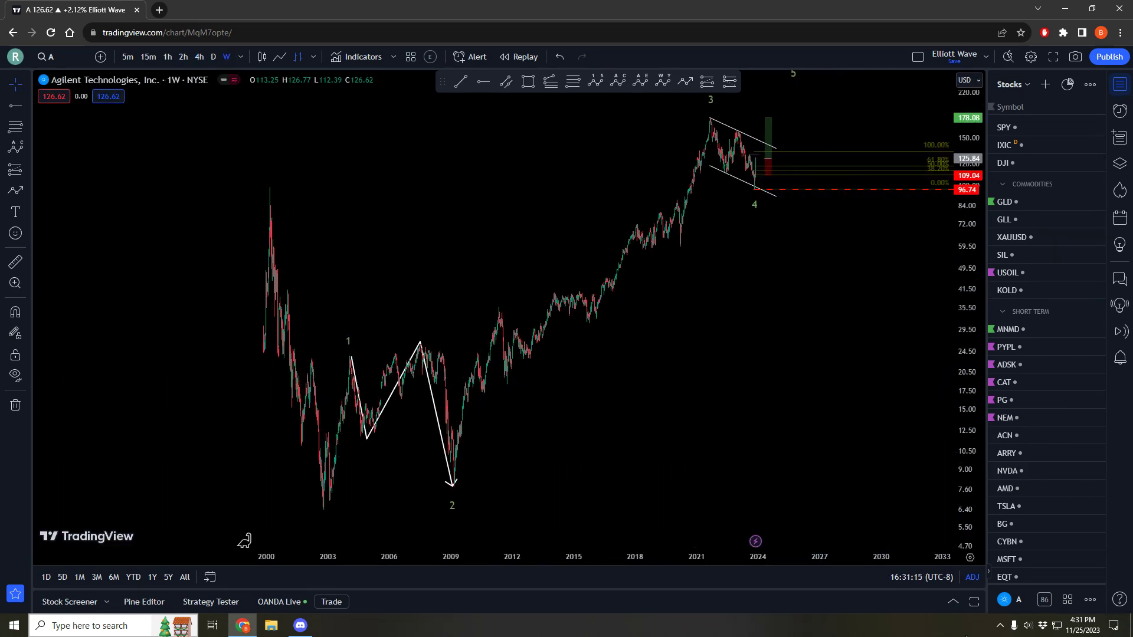
{"action": "left_click", "coordinate": [956, 603]}
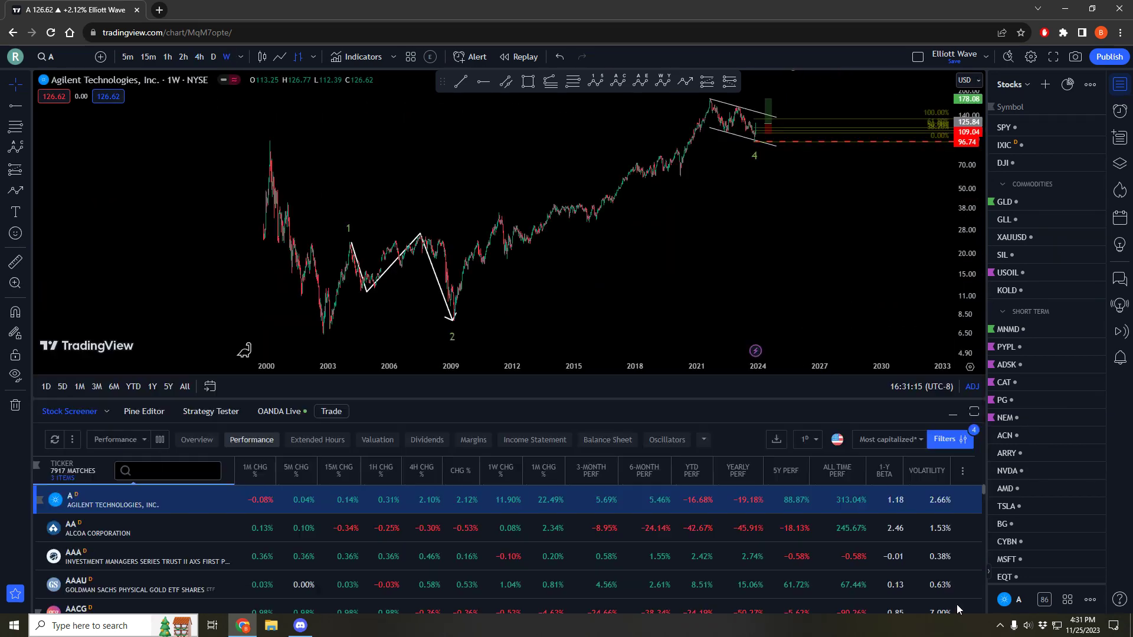
{"action": "left_click", "coordinate": [954, 412]}
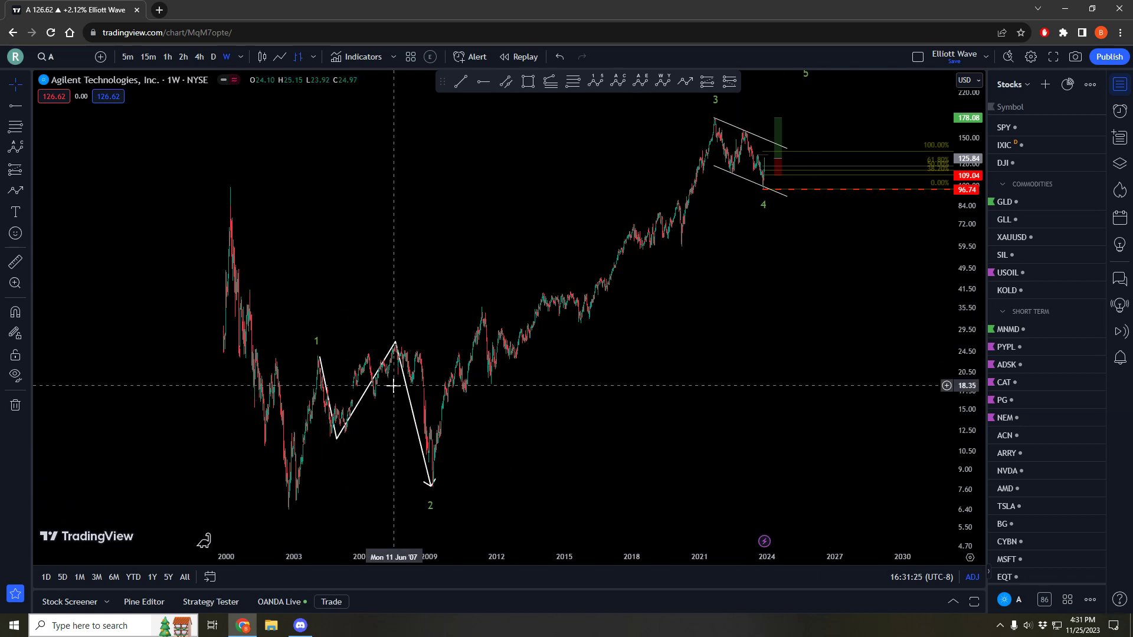
{"action": "left_click", "coordinate": [325, 406]}
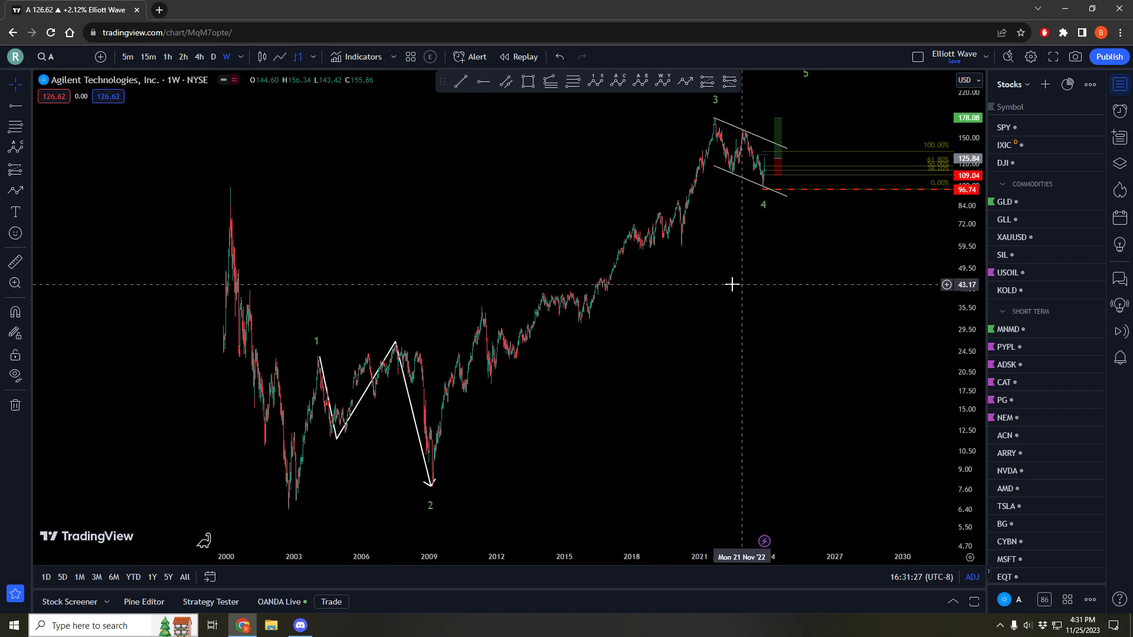
{"action": "left_click", "coordinate": [506, 376]}
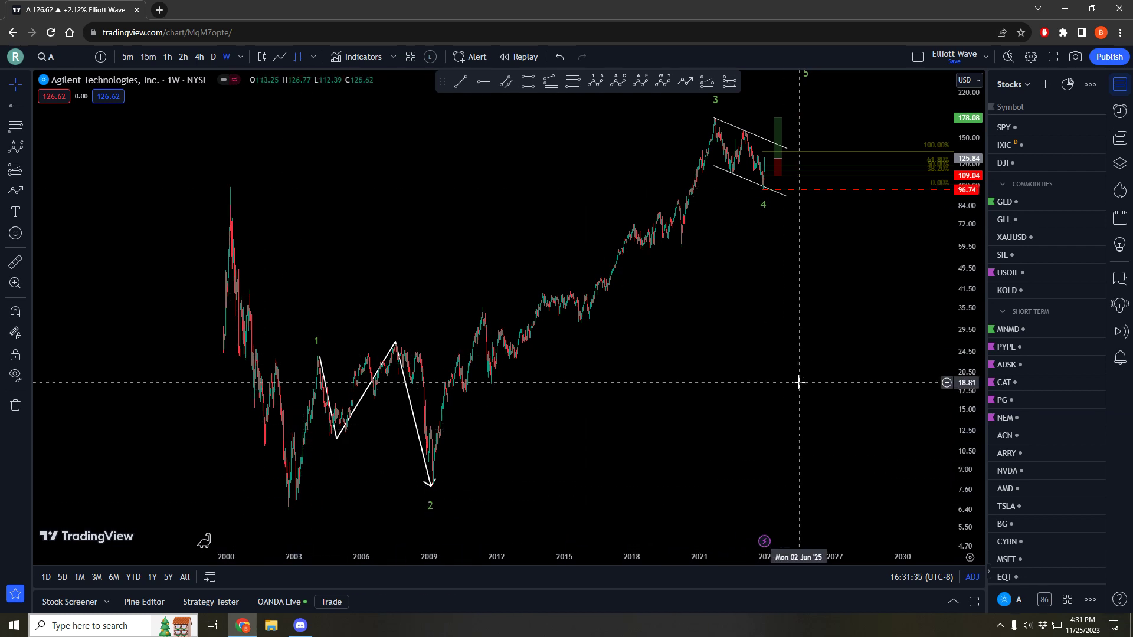
Step: Return to the 4-hour chart and inspect the channel with the projected impulse, ABC correction and long position
{"action": "left_click", "coordinate": [199, 57]}
{"action": "scroll", "coordinate": [715, 387], "scroll_direction": "up", "scroll_amount": 4}
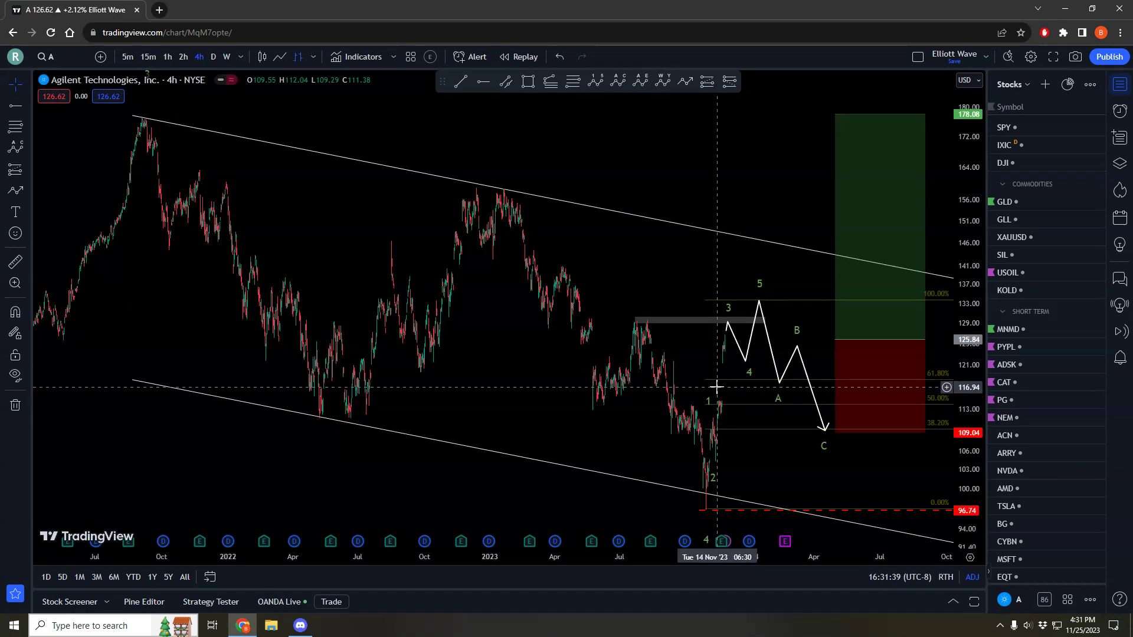
{"action": "scroll", "coordinate": [768, 440], "scroll_direction": "up", "scroll_amount": 2}
{"action": "scroll", "coordinate": [753, 450], "scroll_direction": "down", "scroll_amount": 5}
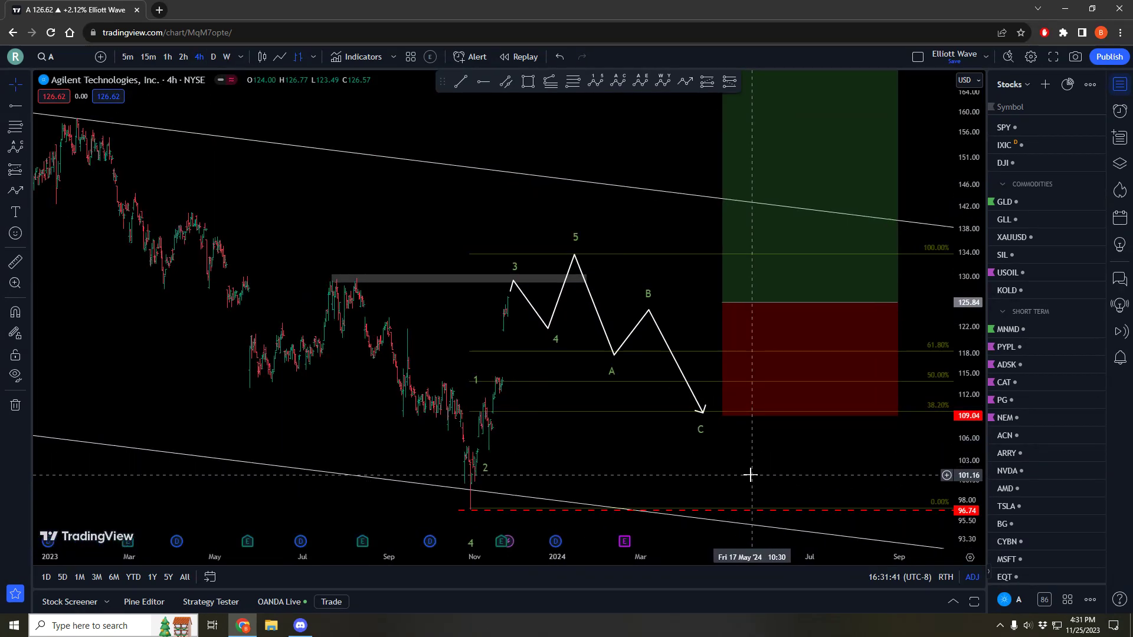
{"action": "left_click_drag", "start_coordinate": [847, 463], "coordinate": [745, 452]}
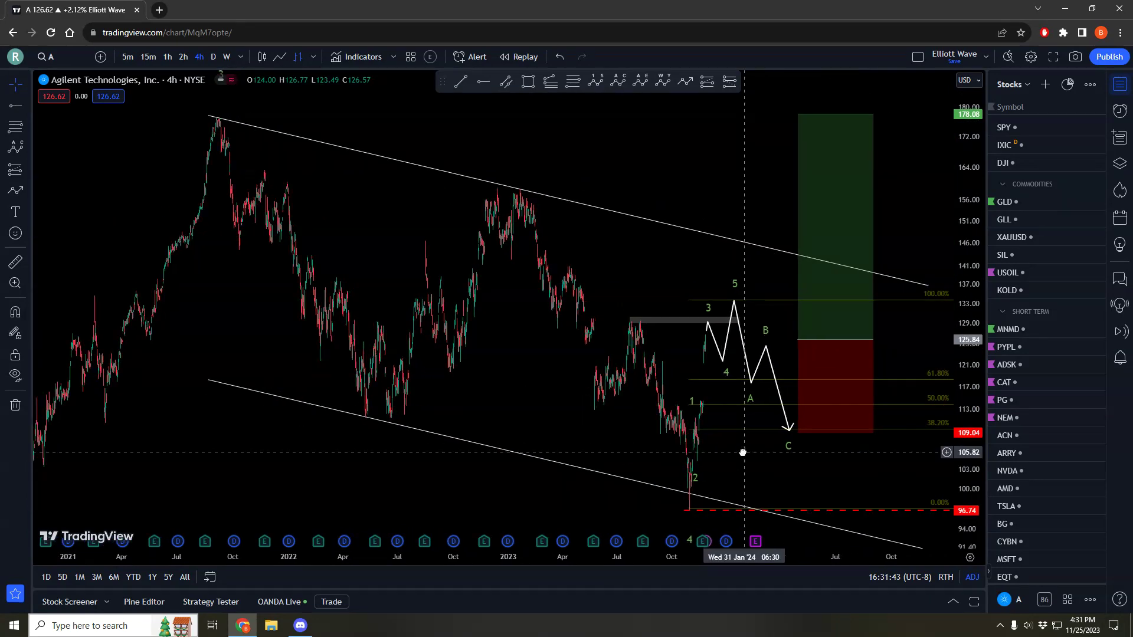
{"action": "left_click_drag", "start_coordinate": [972, 407], "coordinate": [972, 432]}
{"action": "left_click_drag", "start_coordinate": [883, 445], "coordinate": [813, 393]}
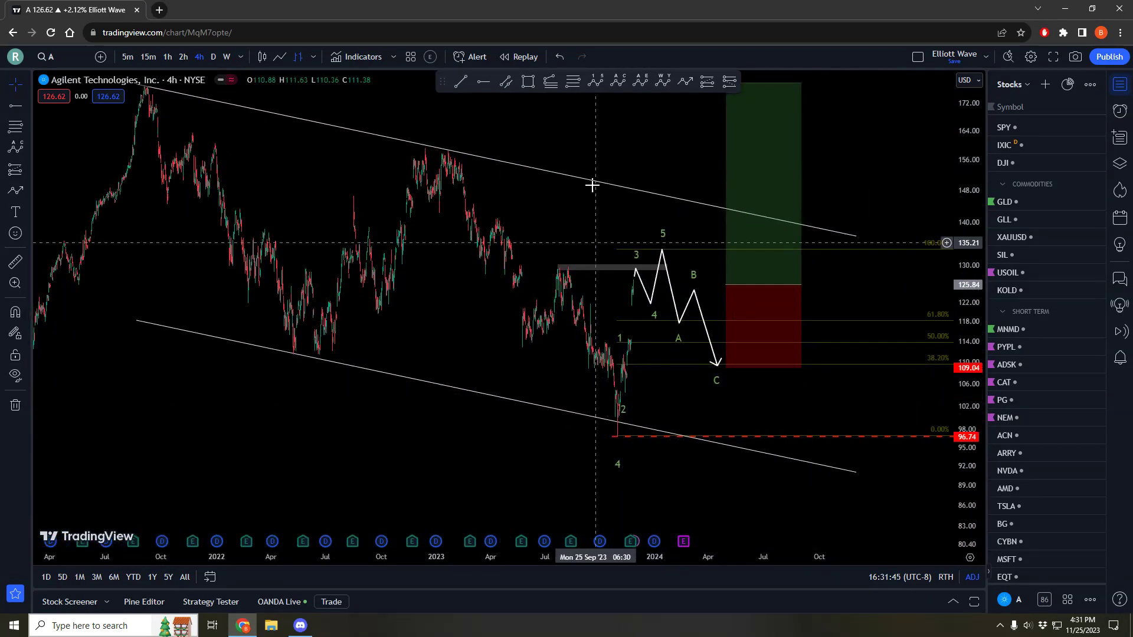
Step: Draw a rectangle around the larger wave 4 low from about 100.79 to 93.58 and apply the red outline template
{"action": "left_click", "coordinate": [528, 81]}
{"action": "left_click", "coordinate": [572, 414]}
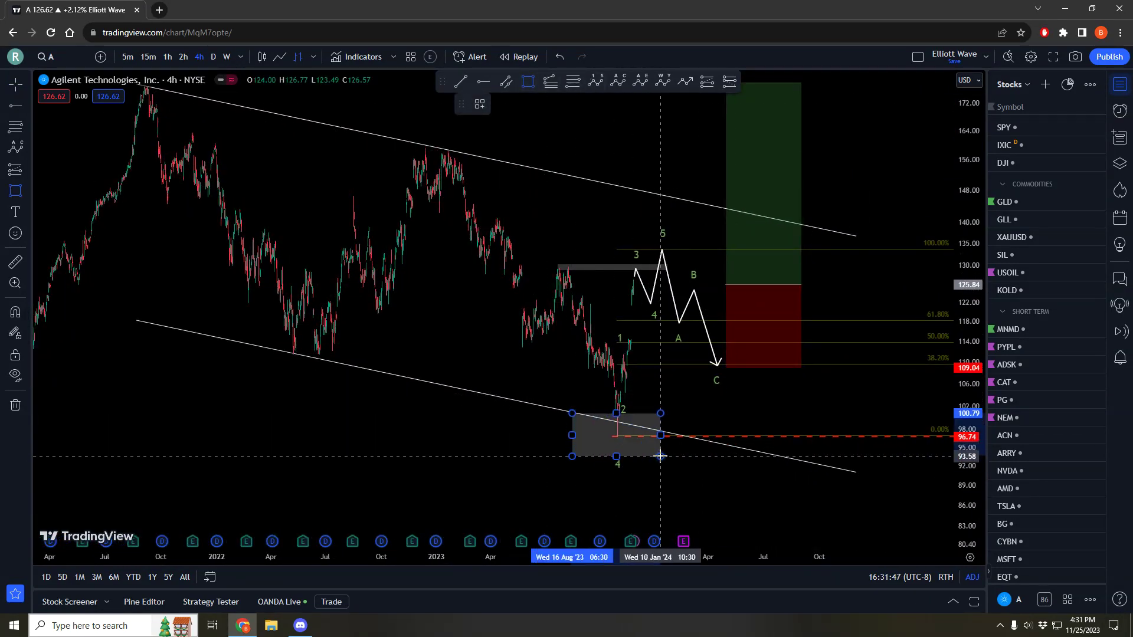
{"action": "double_click", "coordinate": [660, 456]}
{"action": "left_click", "coordinate": [664, 212]}
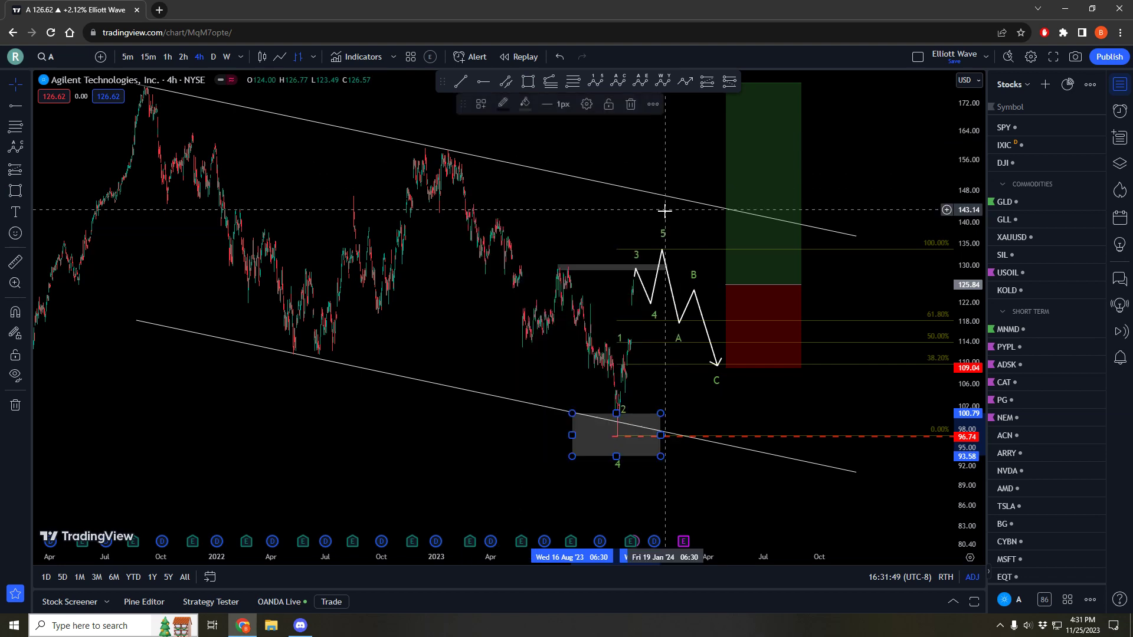
{"action": "left_click", "coordinate": [481, 104]}
{"action": "scroll", "coordinate": [522, 424], "scroll_direction": "down", "scroll_amount": 3}
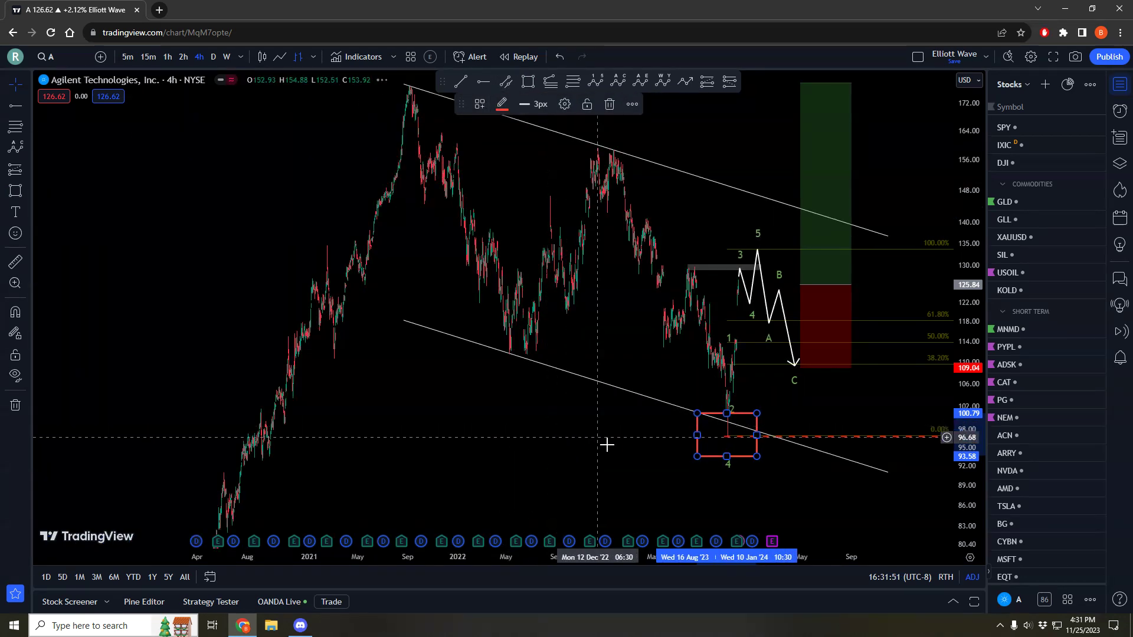
{"action": "left_click_drag", "start_coordinate": [614, 451], "coordinate": [609, 442]}
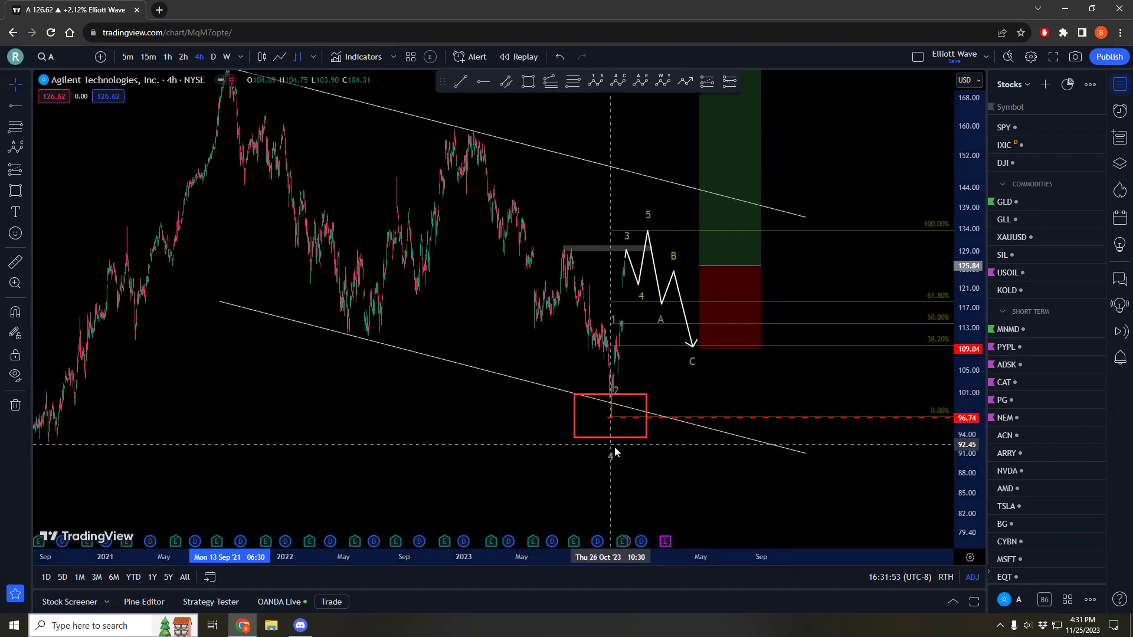
{"action": "left_click_drag", "start_coordinate": [660, 470], "coordinate": [680, 470]}
{"action": "scroll", "coordinate": [680, 470], "scroll_direction": "up", "scroll_amount": 1}
{"action": "left_click_drag", "start_coordinate": [968, 252], "coordinate": [968, 312]}
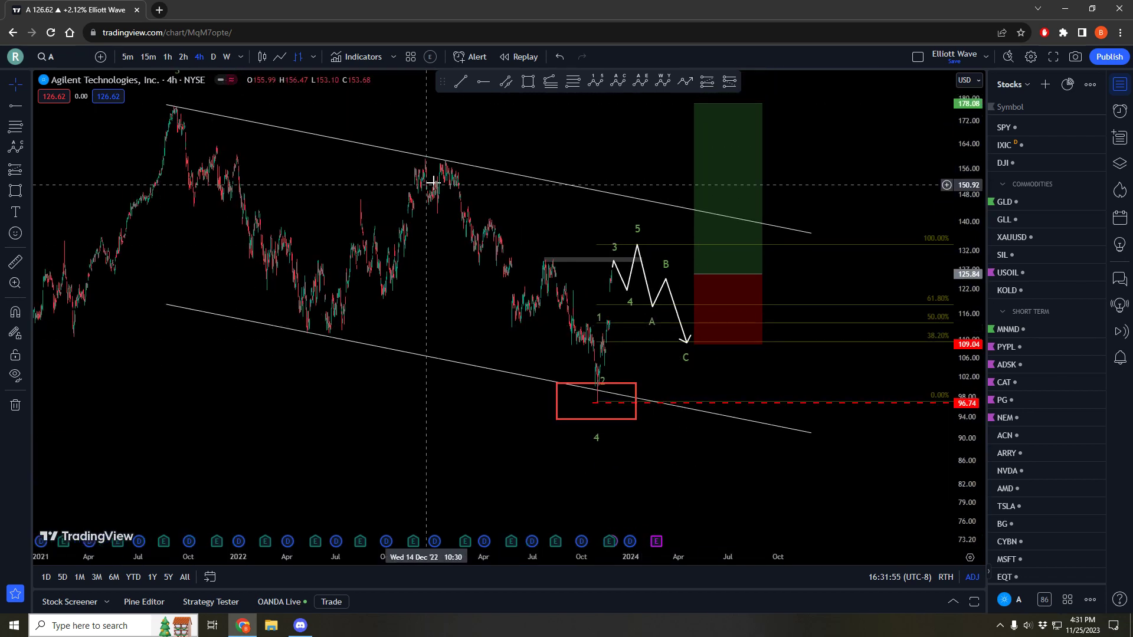
Step: Delete the red rectangle around the larger wave 4 low
{"action": "left_click", "coordinate": [594, 444]}
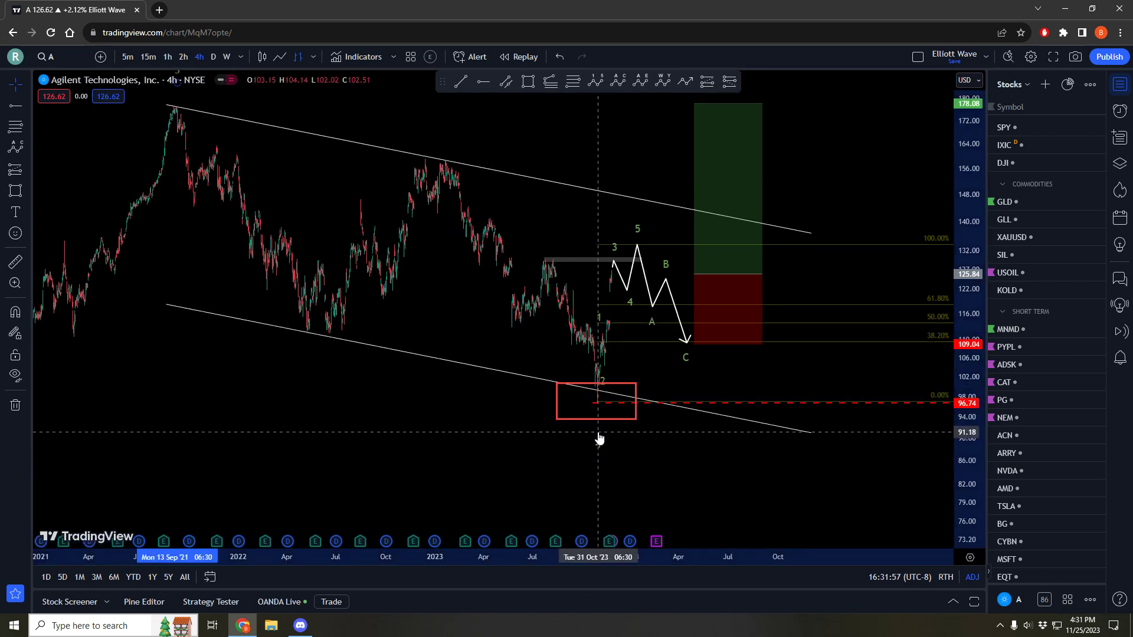
{"action": "left_click", "coordinate": [617, 420]}
{"action": "key", "text": "Delete"}
Step: On the 2-hour chart, move the smaller impulse's wave 1 point to about 111.52 and its wave 2 point onto the following swing low
{"action": "left_click_drag", "start_coordinate": [597, 431], "coordinate": [597, 387]}
{"action": "left_click_drag", "start_coordinate": [669, 416], "coordinate": [695, 433]}
{"action": "scroll", "coordinate": [660, 411], "scroll_direction": "up", "scroll_amount": 1}
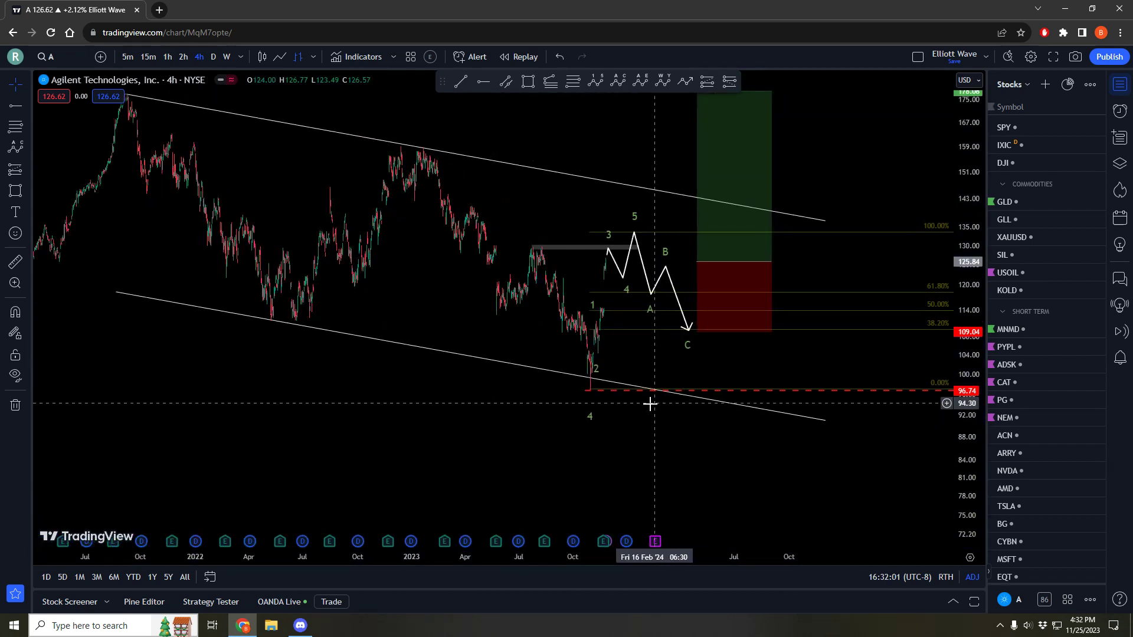
{"action": "left_click", "coordinate": [183, 57]}
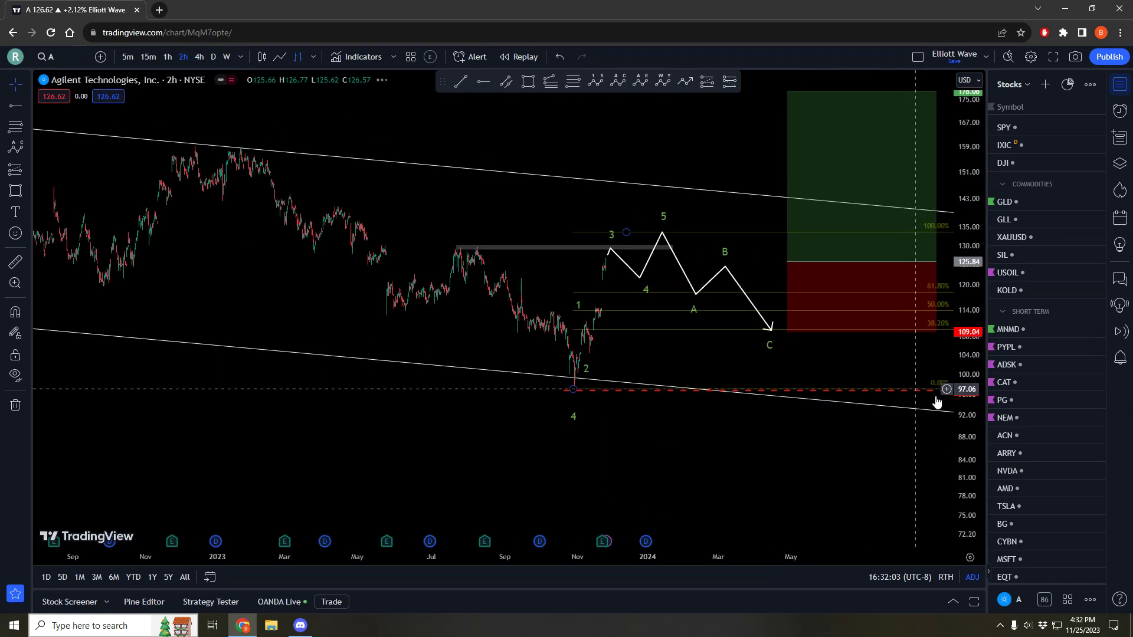
{"action": "scroll", "coordinate": [937, 401], "scroll_direction": "up", "scroll_amount": 5}
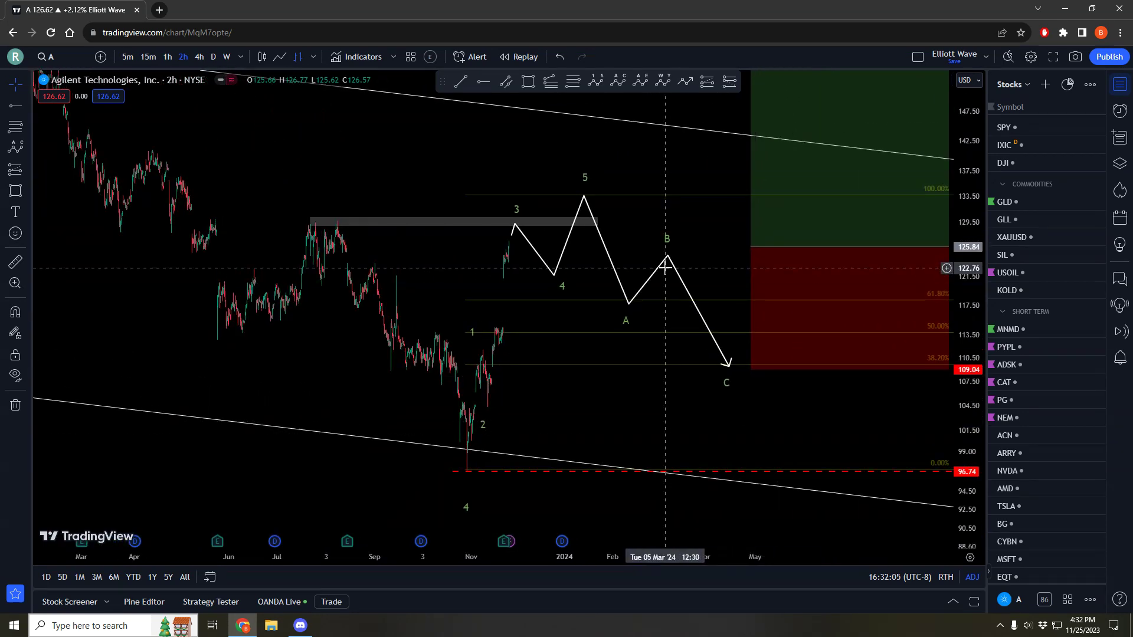
{"action": "scroll", "coordinate": [708, 268], "scroll_direction": "down", "scroll_amount": 2}
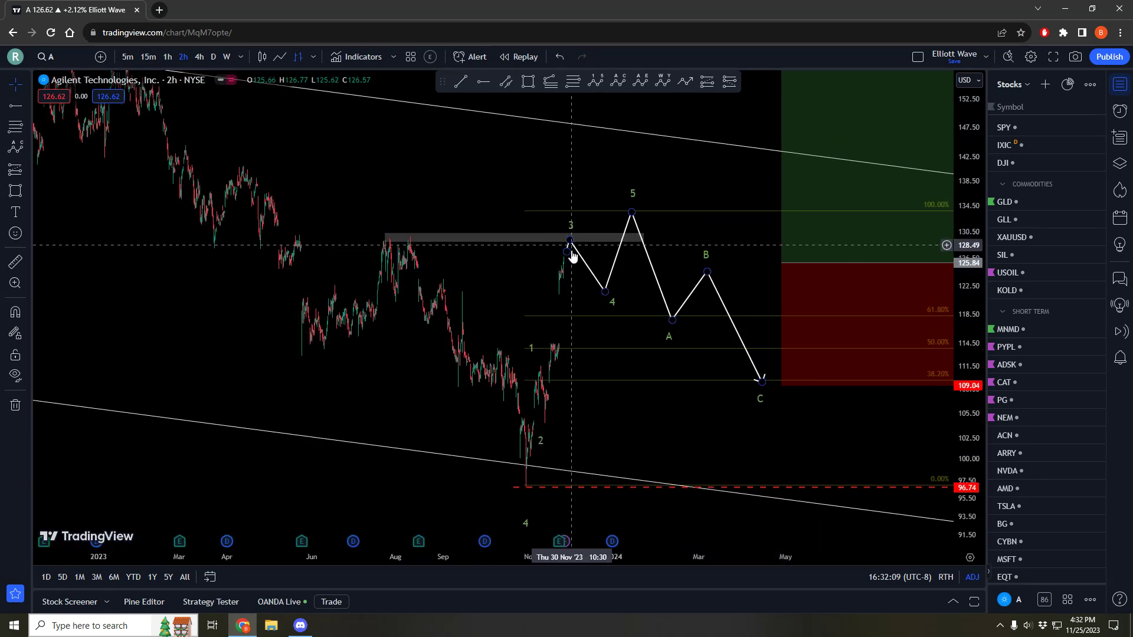
{"action": "left_click", "coordinate": [534, 371]}
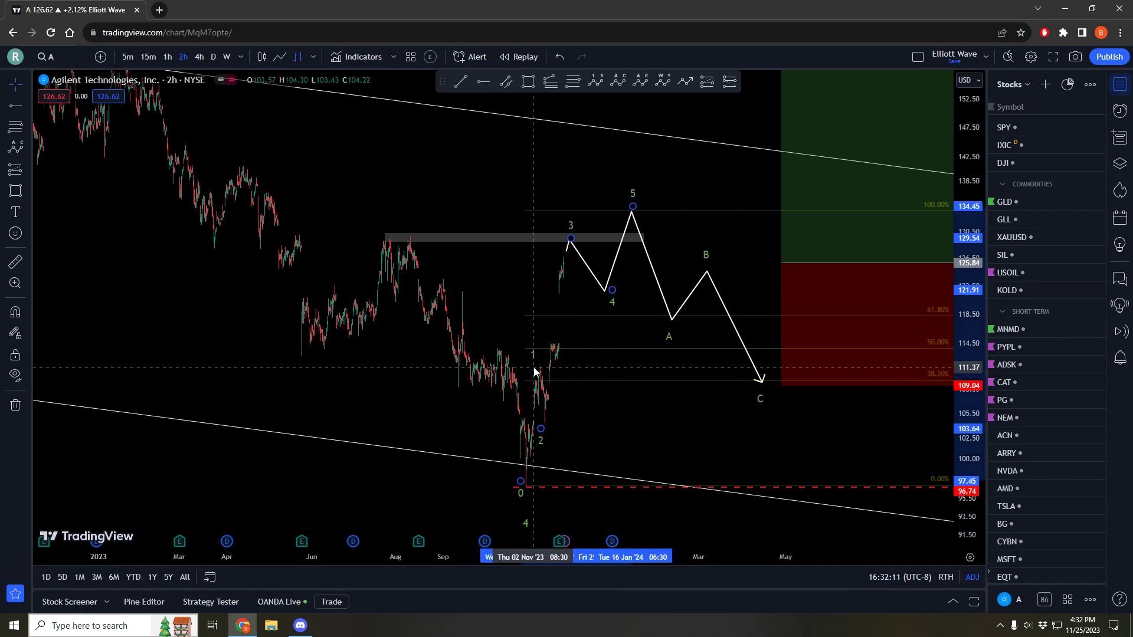
{"action": "left_click_drag", "start_coordinate": [533, 367], "coordinate": [536, 366]}
{"action": "left_click_drag", "start_coordinate": [540, 428], "coordinate": [546, 424]}
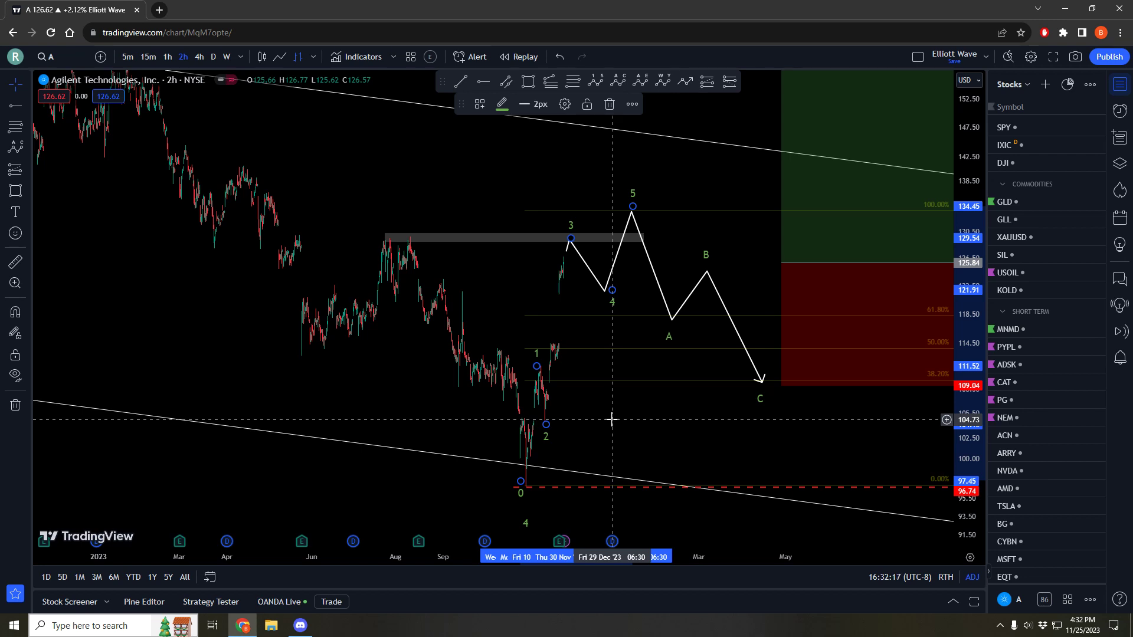
{"action": "mouse_move", "coordinate": [649, 409]}
{"action": "left_mouse_down"}
{"action": "mouse_move", "coordinate": [641, 433]}
{"action": "mouse_move", "coordinate": [602, 414]}
{"action": "left_mouse_up"}
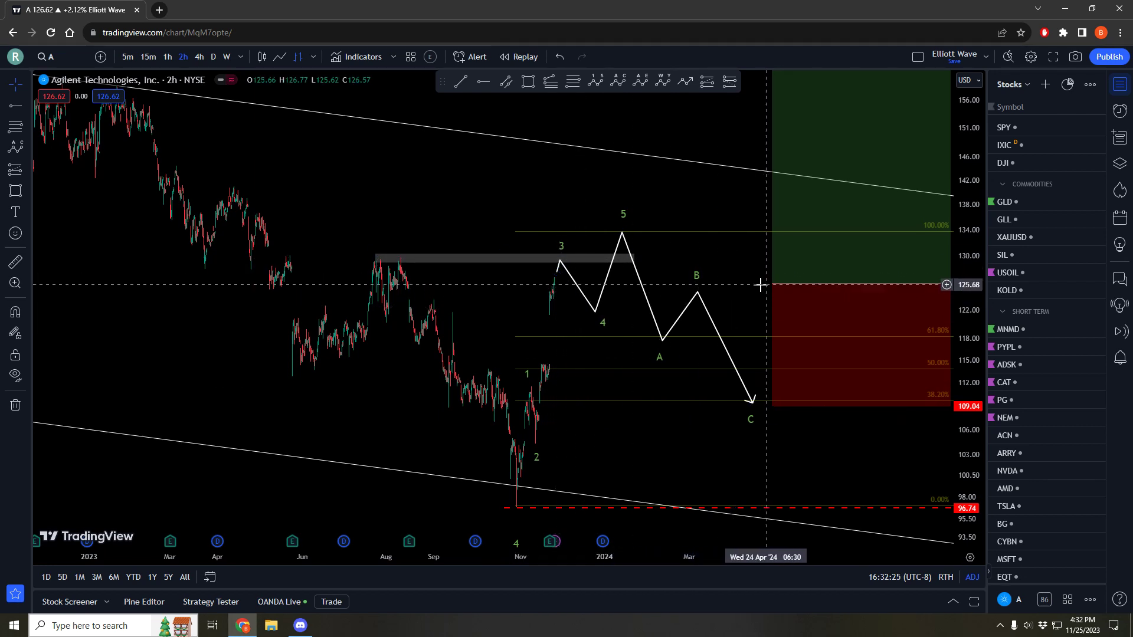
Step: Delete the white path tracing the projected waves 3 to 5 and the ABC correction on the 2-hour chart
{"action": "left_click_drag", "start_coordinate": [758, 283], "coordinate": [685, 277]}
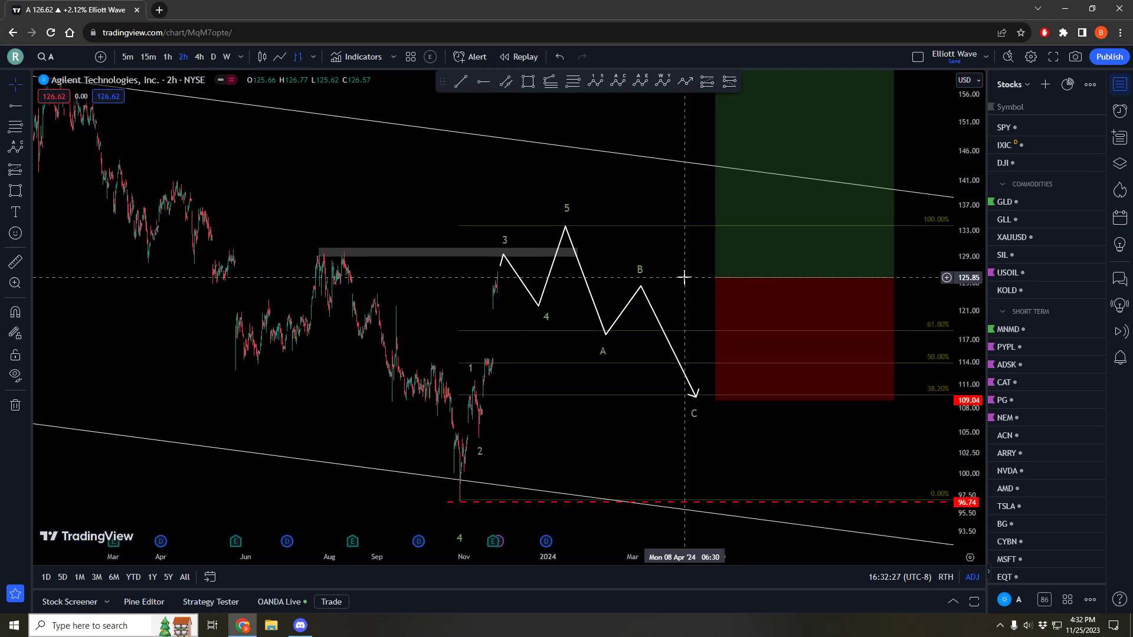
{"action": "left_click", "coordinate": [539, 311]}
{"action": "left_click_drag", "start_coordinate": [604, 275], "coordinate": [599, 286]}
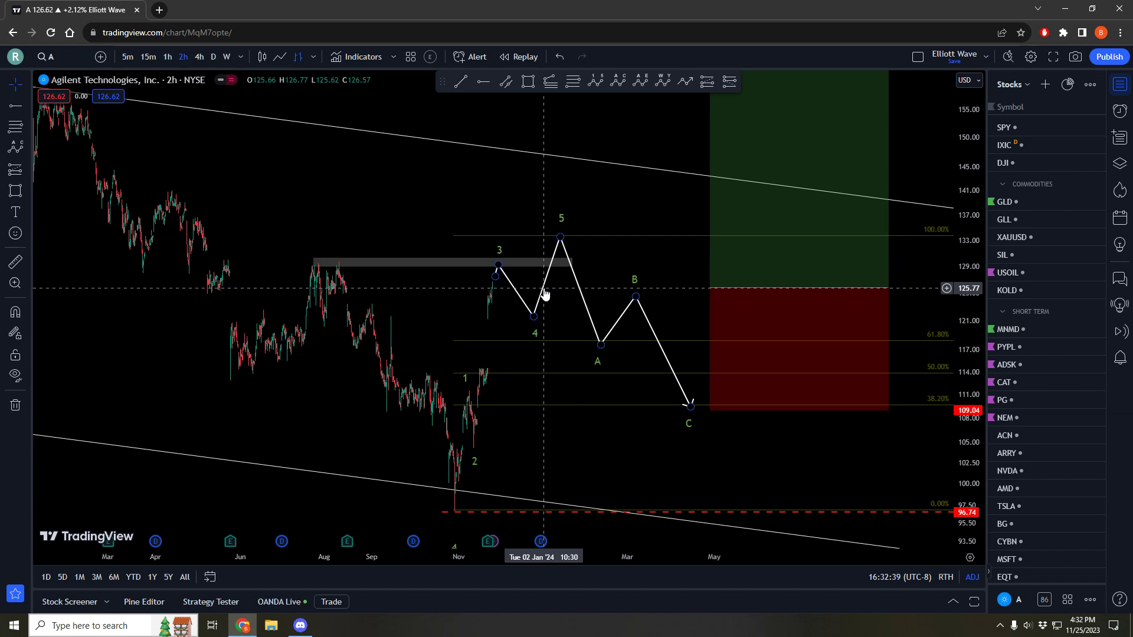
{"action": "mouse_move", "coordinate": [569, 430]}
{"action": "left_mouse_down"}
{"action": "mouse_move", "coordinate": [708, 442]}
{"action": "mouse_move", "coordinate": [663, 437]}
{"action": "left_mouse_up"}
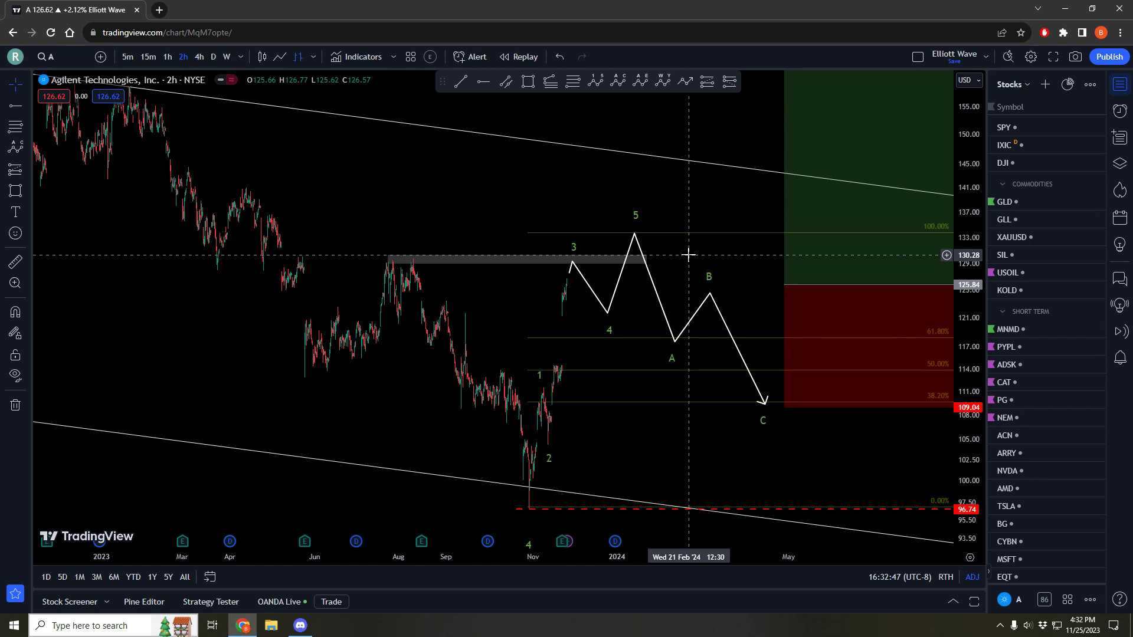
{"action": "left_click_drag", "start_coordinate": [692, 254], "coordinate": [682, 255]}
{"action": "left_click", "coordinate": [607, 289]}
{"action": "key", "text": "Delete"}
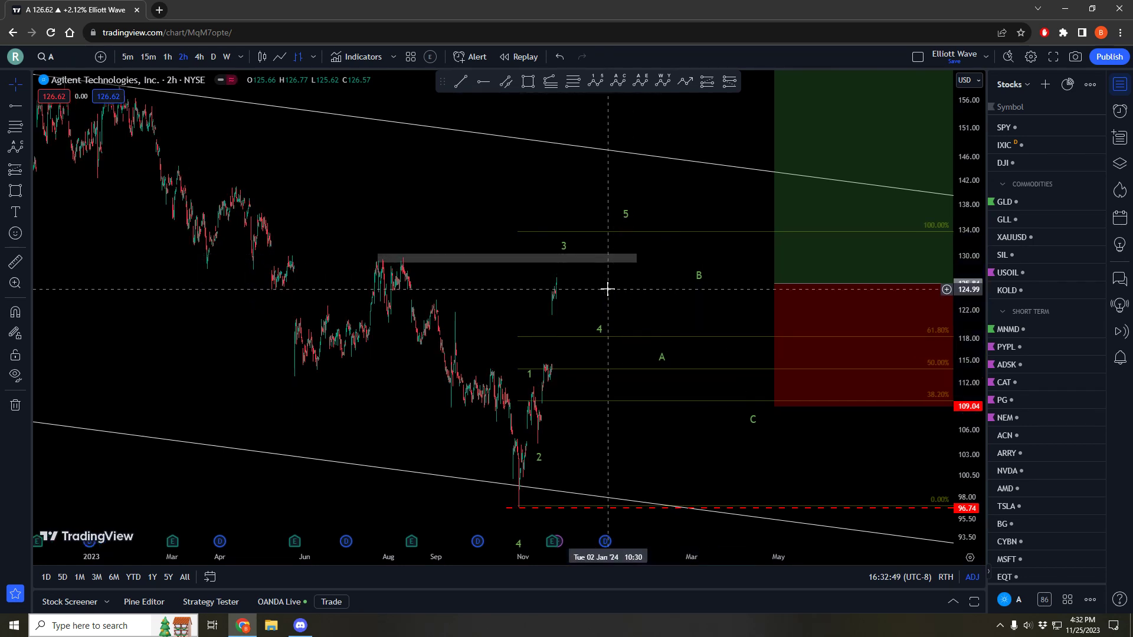
Step: Raise the smaller impulse's wave 3 point to about 142.03, well above the grey resistance box
{"action": "left_click_drag", "start_coordinate": [592, 204], "coordinate": [583, 215]}
{"action": "left_click", "coordinate": [620, 244]}
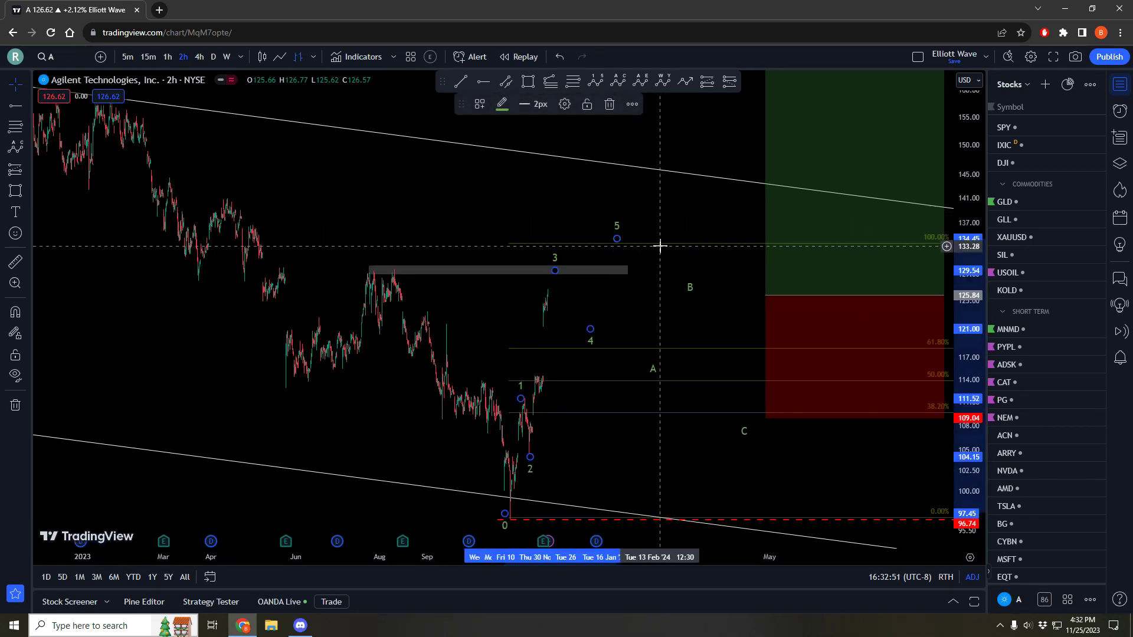
{"action": "left_click_drag", "start_coordinate": [554, 269], "coordinate": [571, 191]}
Step: Draw a rising zigzag path from the latest price through waves 3 to 5, moving wave 5 to about 144.30 and wave 4 to about 129.38
{"action": "left_click", "coordinate": [685, 81]}
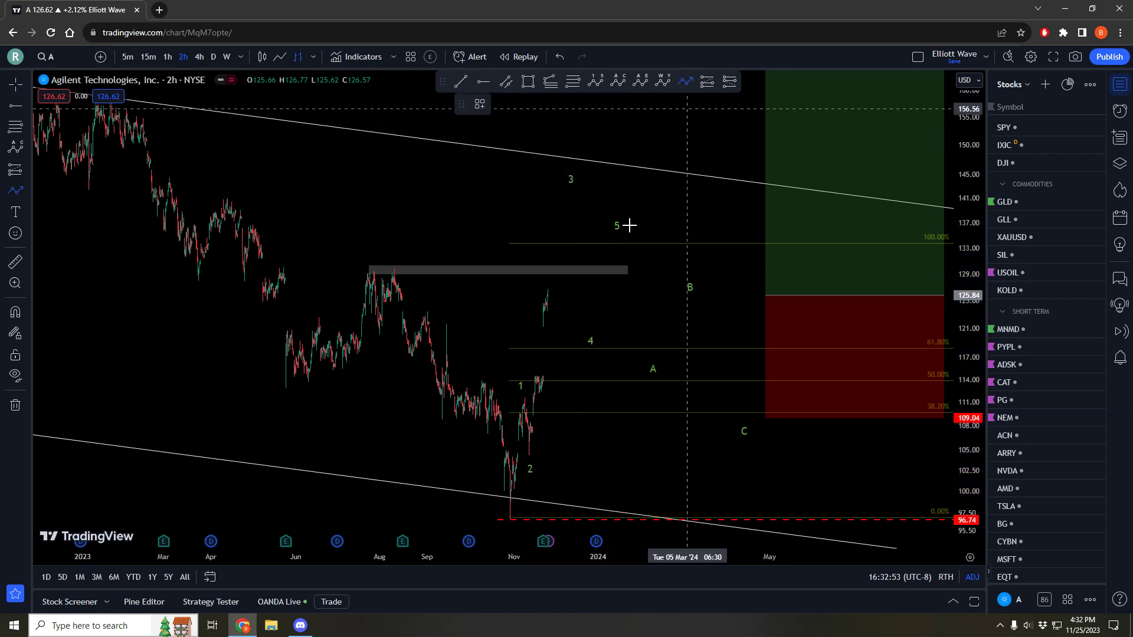
{"action": "left_click", "coordinate": [543, 301]}
{"action": "left_click", "coordinate": [548, 288]}
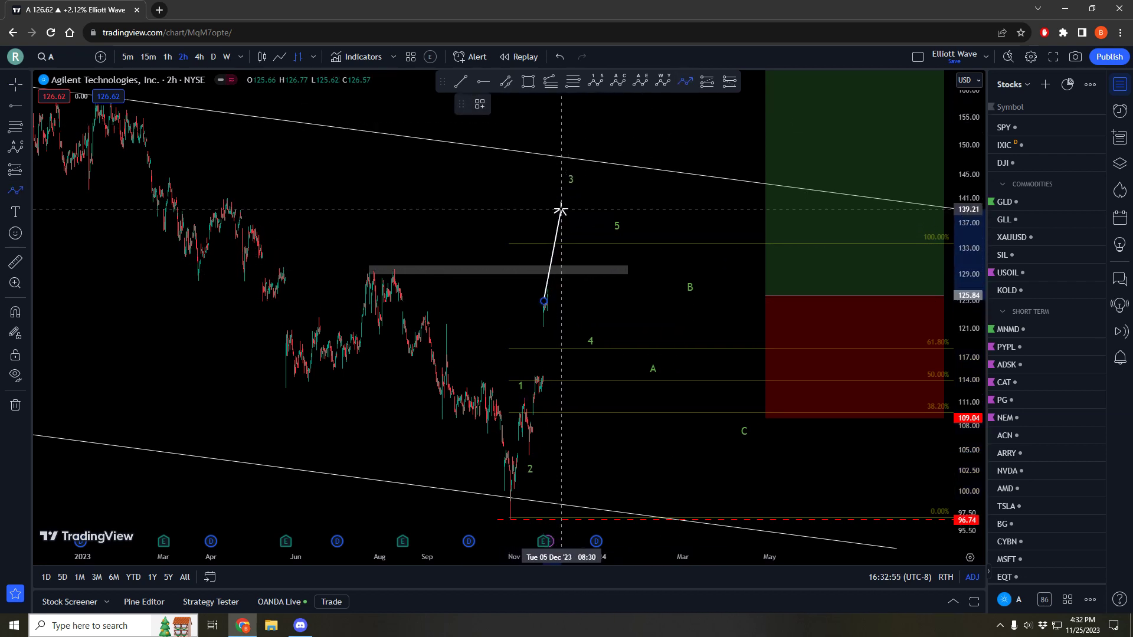
{"action": "left_click", "coordinate": [590, 255]}
{"action": "double_click", "coordinate": [614, 183]}
{"action": "left_click_drag", "start_coordinate": [617, 234], "coordinate": [618, 178]}
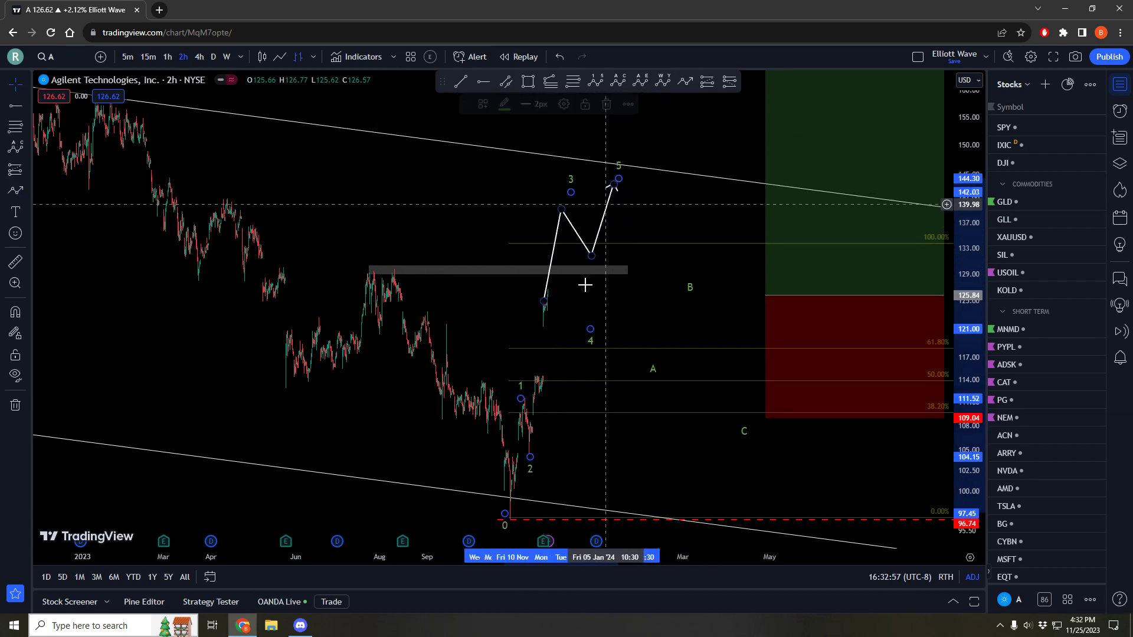
{"action": "left_click_drag", "start_coordinate": [590, 326], "coordinate": [596, 271]}
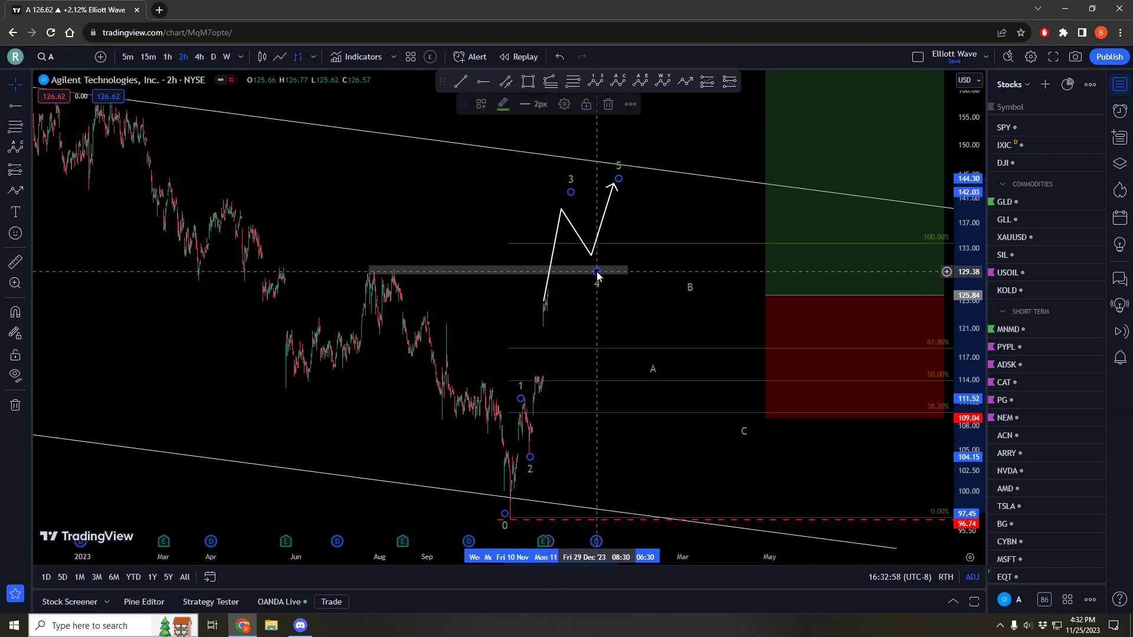
Step: Undo the zigzag path, the moves of waves 3, 4 and 5, and the deletion of the original projection path
{"action": "left_click", "coordinate": [562, 57]}
{"action": "left_click", "coordinate": [562, 57]}
{"action": "left_click", "coordinate": [562, 58]}
{"action": "left_click", "coordinate": [563, 57]}
{"action": "left_click", "coordinate": [562, 57]}
{"action": "left_click", "coordinate": [562, 57]}
{"action": "left_click", "coordinate": [562, 57]}
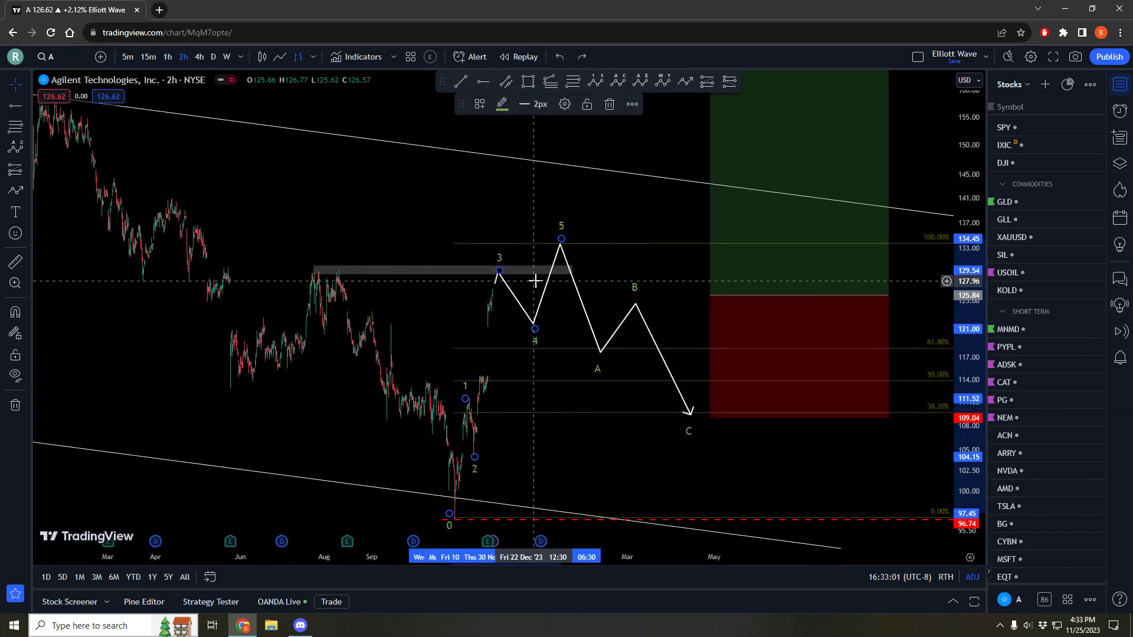
Step: Delete the white projection path and pull waves 3 to 5 closer to current price, with the Fibonacci retracement's high at about 130.10
{"action": "key", "text": "Delete"}
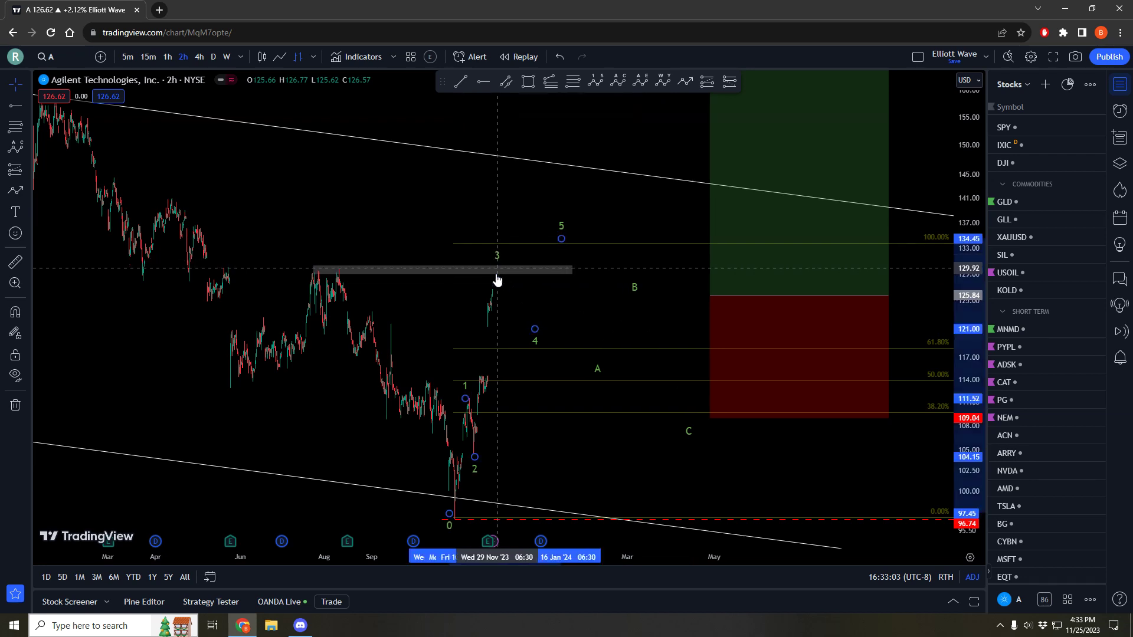
{"action": "left_click_drag", "start_coordinate": [497, 275], "coordinate": [493, 279]}
{"action": "left_click_drag", "start_coordinate": [535, 328], "coordinate": [527, 322]}
{"action": "mouse_move", "coordinate": [561, 238]}
{"action": "left_mouse_down"}
{"action": "mouse_move", "coordinate": [546, 265]}
{"action": "mouse_move", "coordinate": [510, 267]}
{"action": "left_mouse_up"}
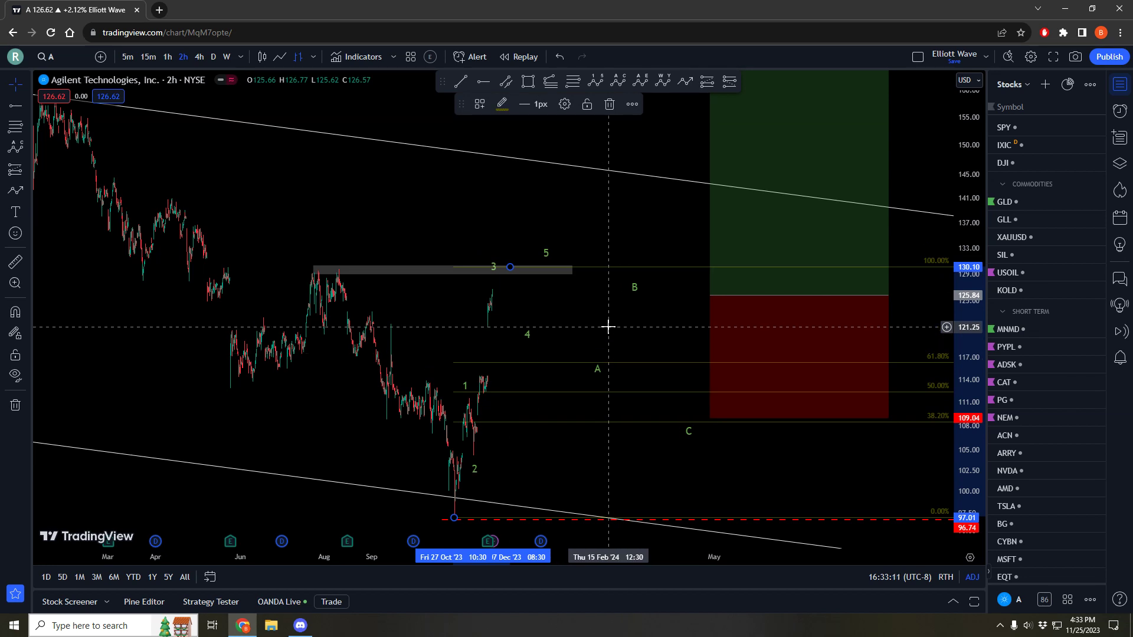
Step: Delete the long position and place wave 4 at about 120.91 and wave 5 just above the grey resistance box
{"action": "left_click", "coordinate": [794, 331]}
{"action": "key", "text": "Delete"}
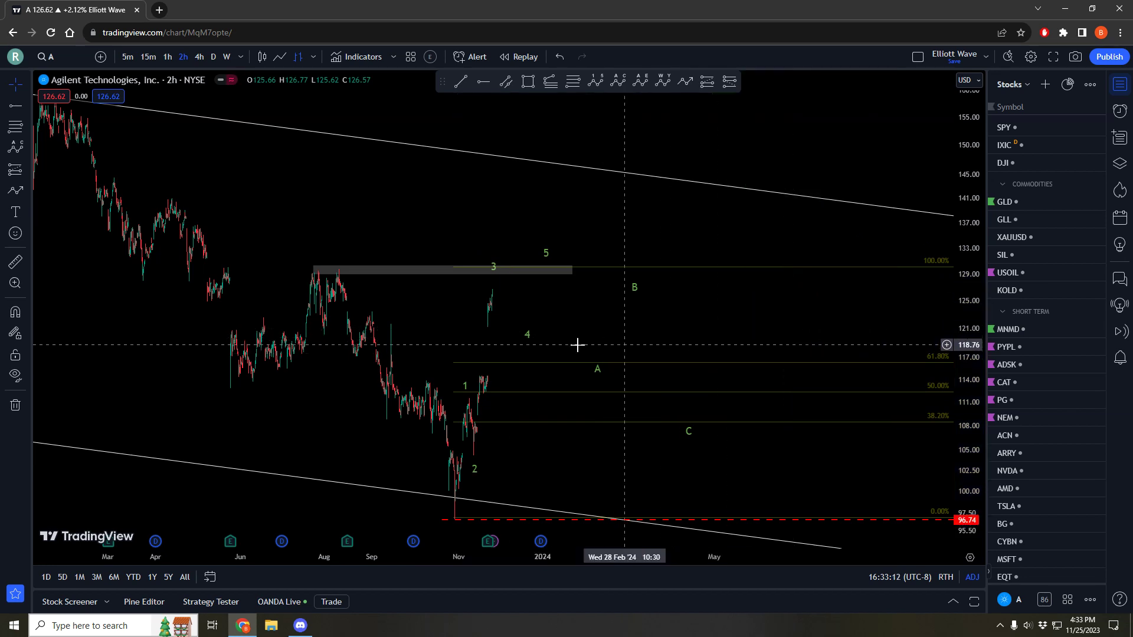
{"action": "left_click", "coordinate": [524, 337]}
{"action": "left_click_drag", "start_coordinate": [545, 265], "coordinate": [555, 256]}
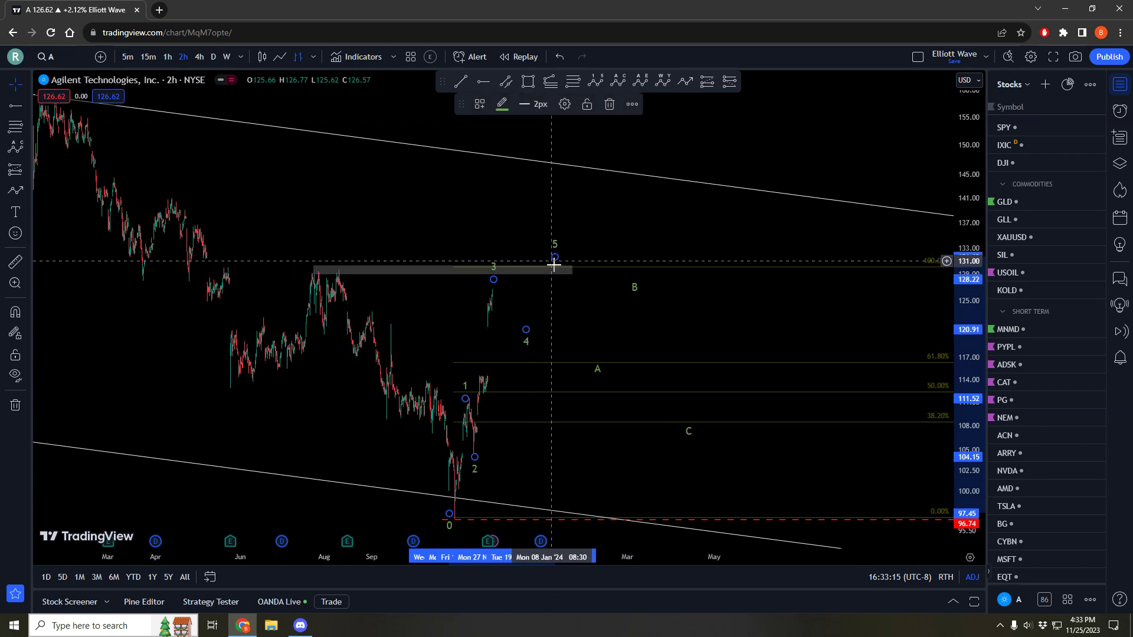
Step: Shift the ABC correction's B point slightly and examine the larger wave count on the weekly chart, including the wave 1 to 2 correction
{"action": "left_click_drag", "start_coordinate": [612, 302], "coordinate": [617, 288]}
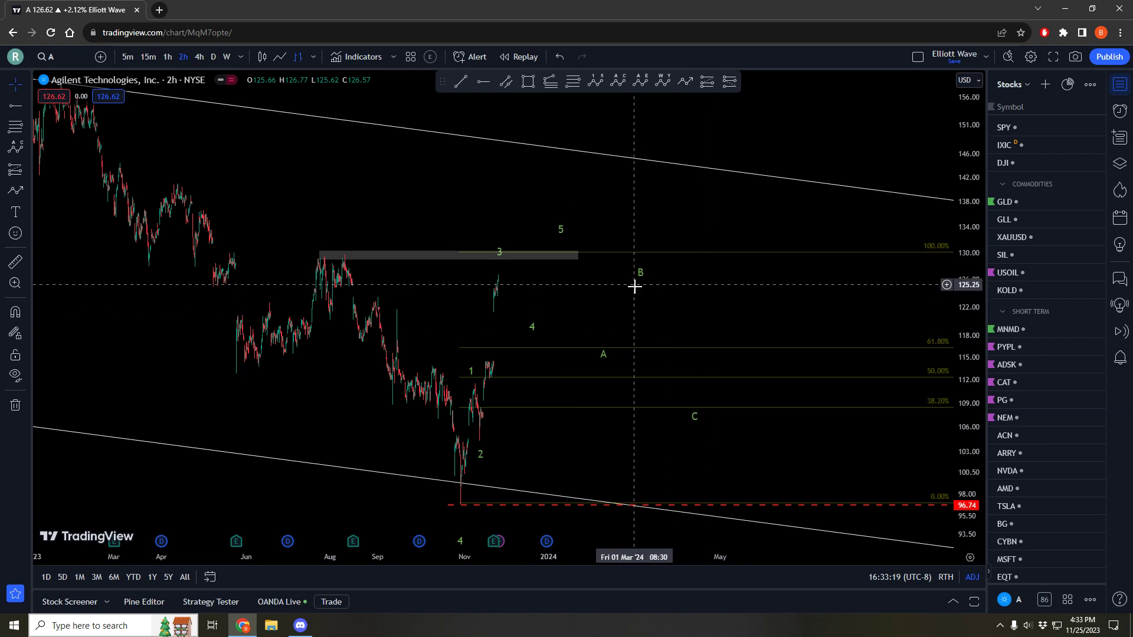
{"action": "left_click_drag", "start_coordinate": [639, 286], "coordinate": [645, 289]}
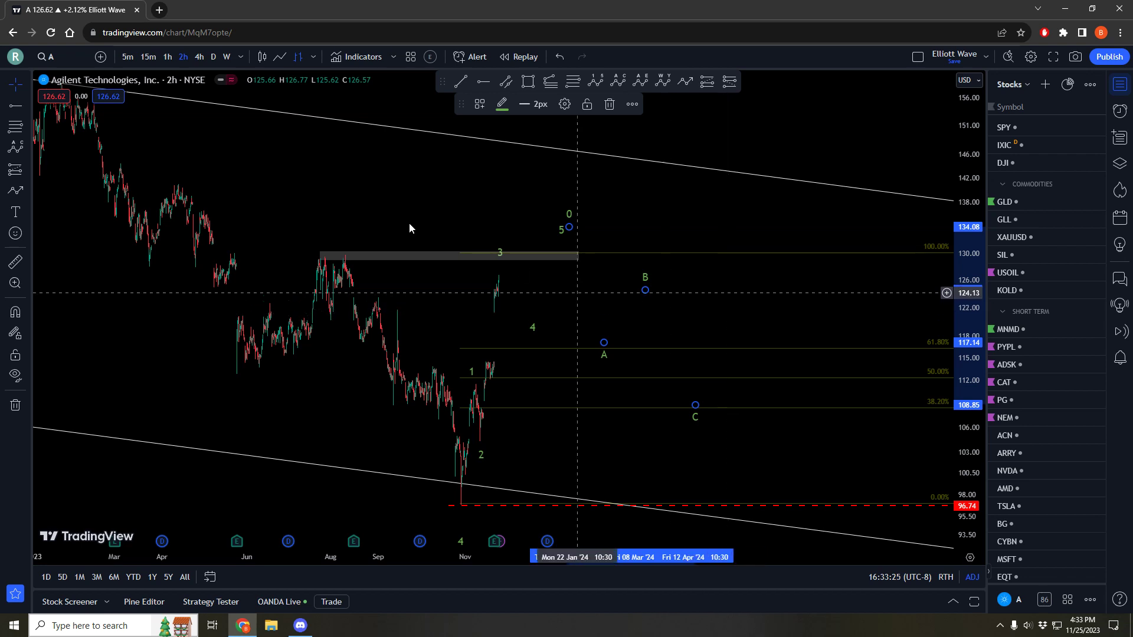
{"action": "left_click", "coordinate": [226, 57]}
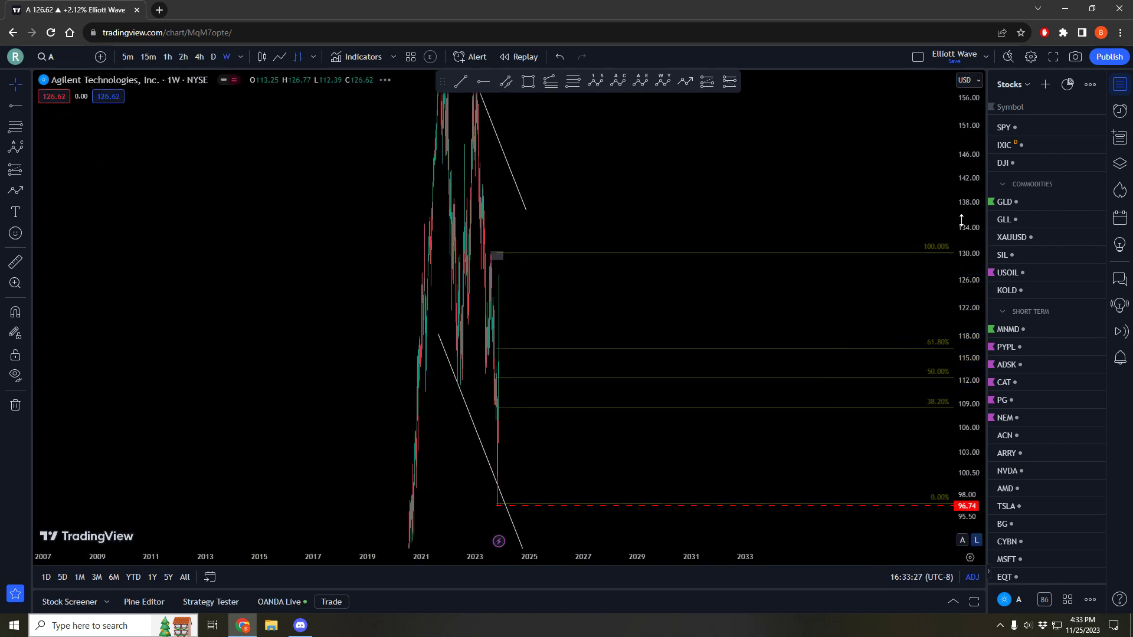
{"action": "scroll", "coordinate": [640, 377], "scroll_direction": "down", "scroll_amount": 5}
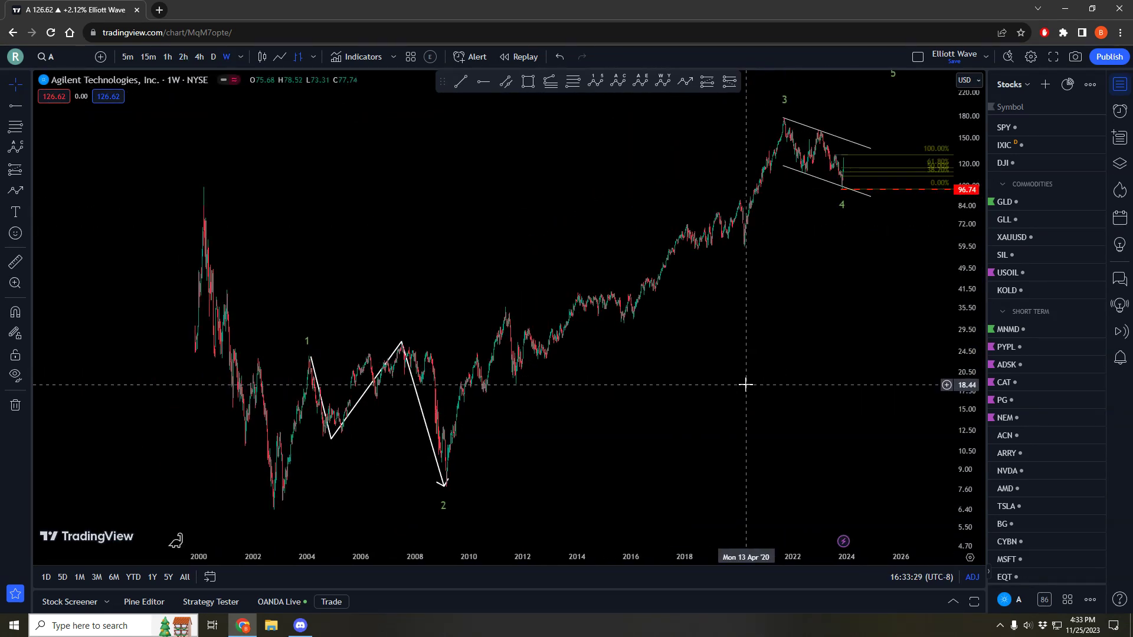
{"action": "left_click_drag", "start_coordinate": [745, 384], "coordinate": [683, 384]}
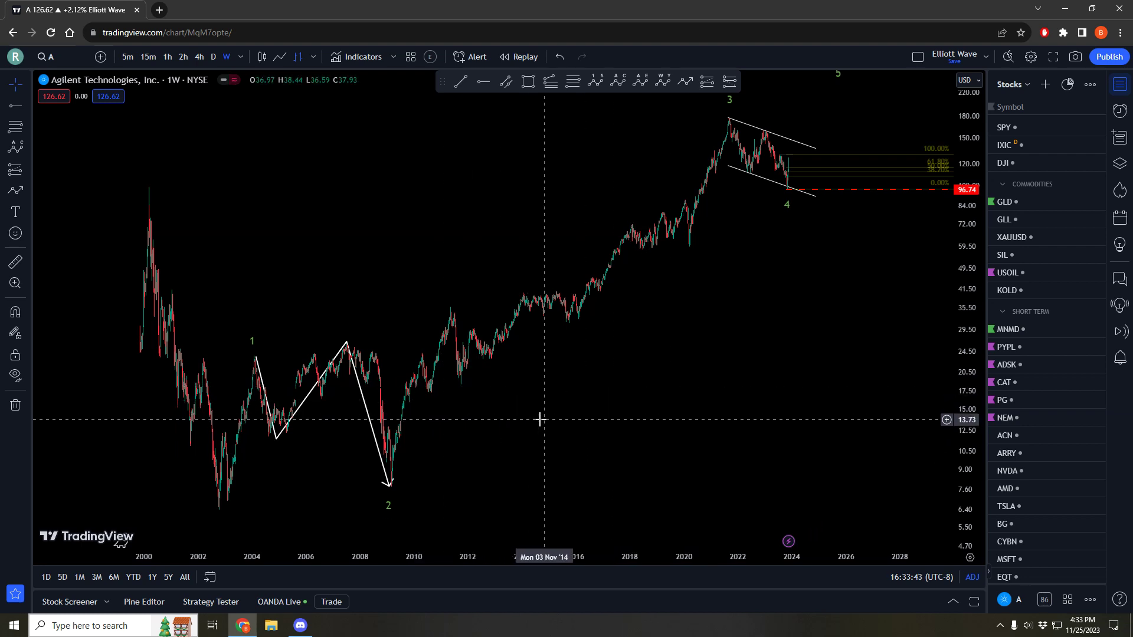
{"action": "left_click_drag", "start_coordinate": [538, 417], "coordinate": [516, 432]}
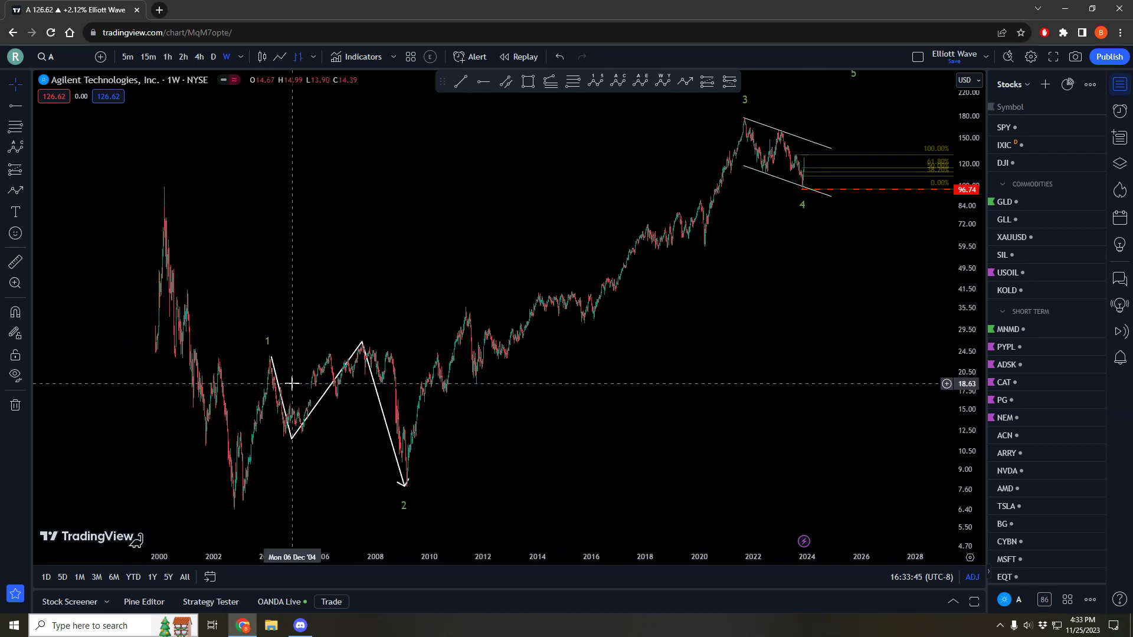
Step: Return to the 2-hour chart and delete the projected ABC correction
{"action": "left_click", "coordinate": [183, 57]}
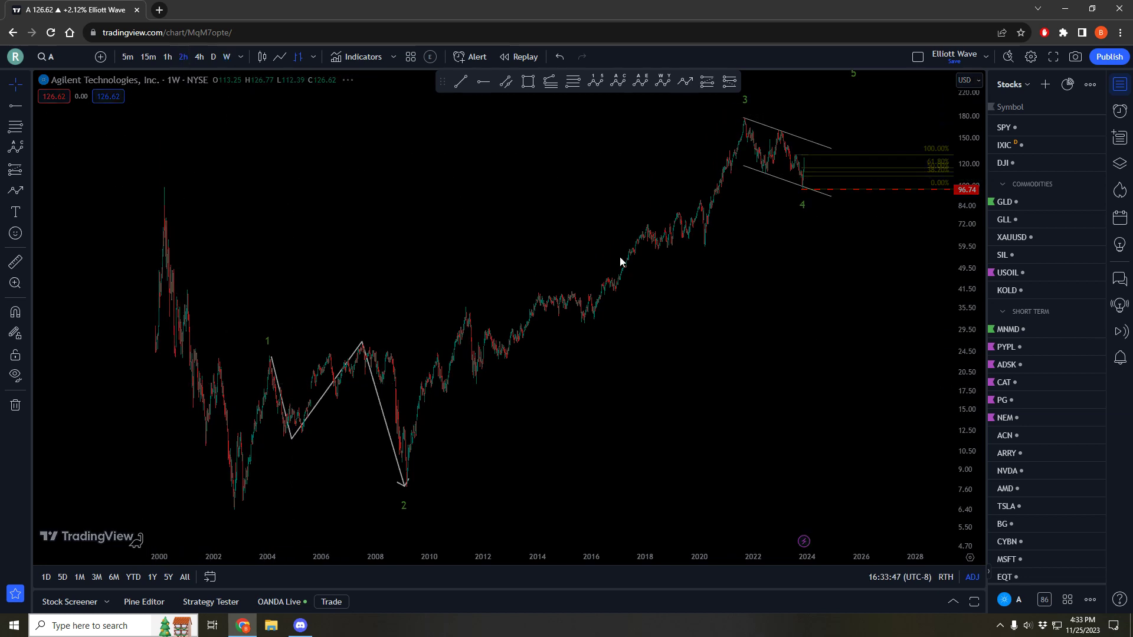
{"action": "left_click_drag", "start_coordinate": [857, 324], "coordinate": [780, 341]}
{"action": "left_click", "coordinate": [779, 372]}
{"action": "key", "text": "Delete"}
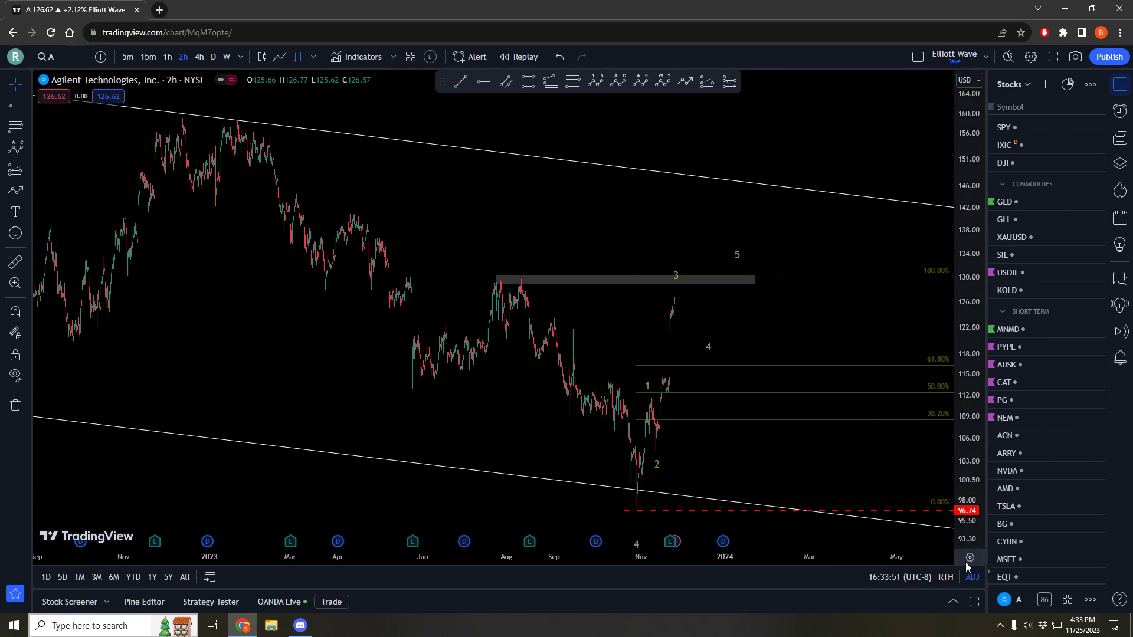
Step: Load Alcoa Corporation (AA) from the Stock Screener and show its long-term history on the weekly chart
{"action": "left_click", "coordinate": [953, 602]}
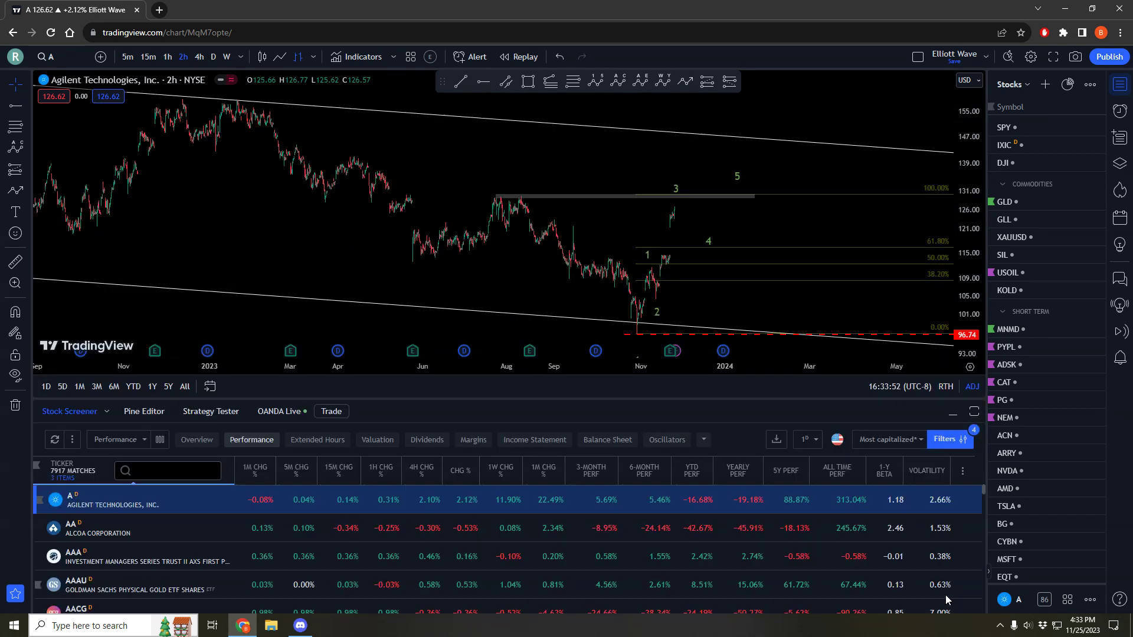
{"action": "left_click", "coordinate": [311, 522]}
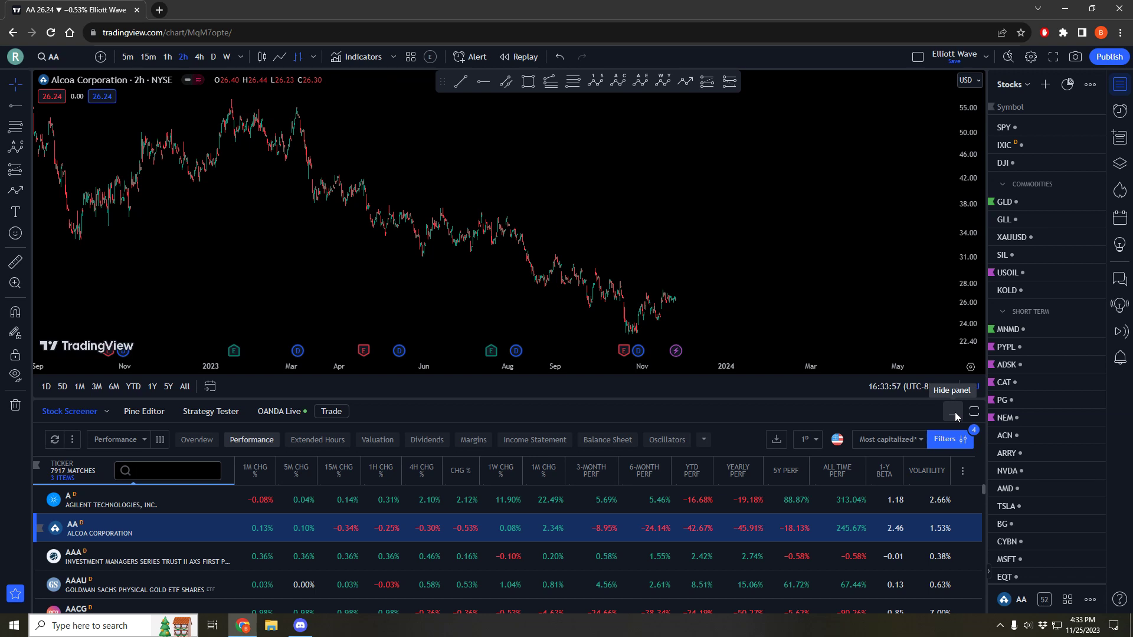
{"action": "left_click", "coordinate": [227, 62]}
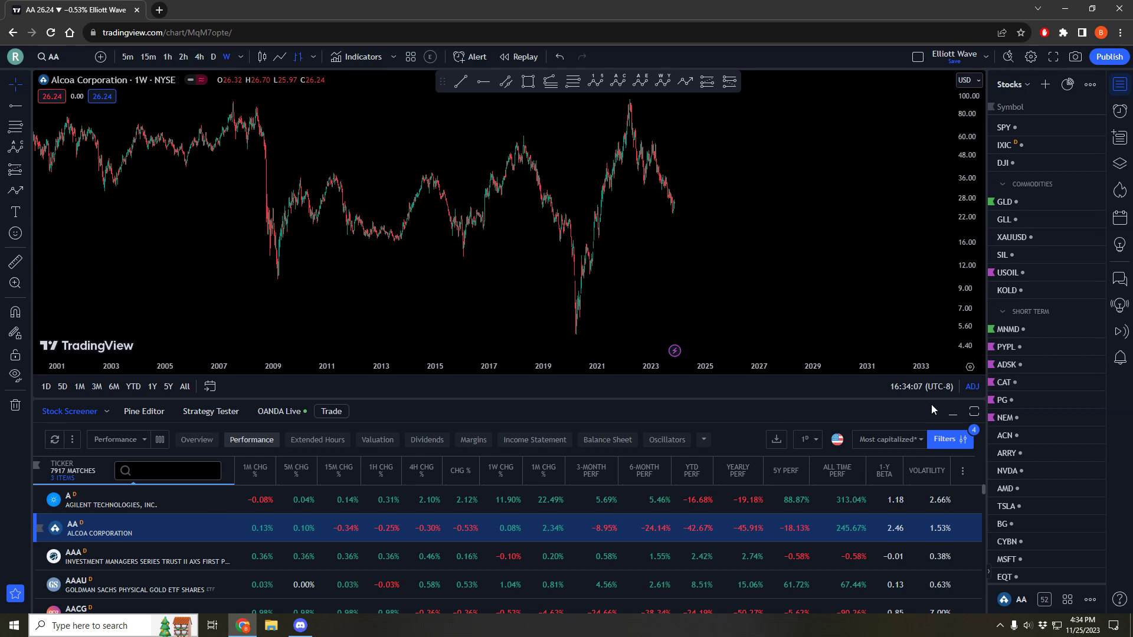
{"action": "left_click", "coordinate": [953, 415]}
{"action": "scroll", "coordinate": [829, 410], "scroll_direction": "down", "scroll_amount": 5}
{"action": "scroll", "coordinate": [877, 381], "scroll_direction": "down", "scroll_amount": 5}
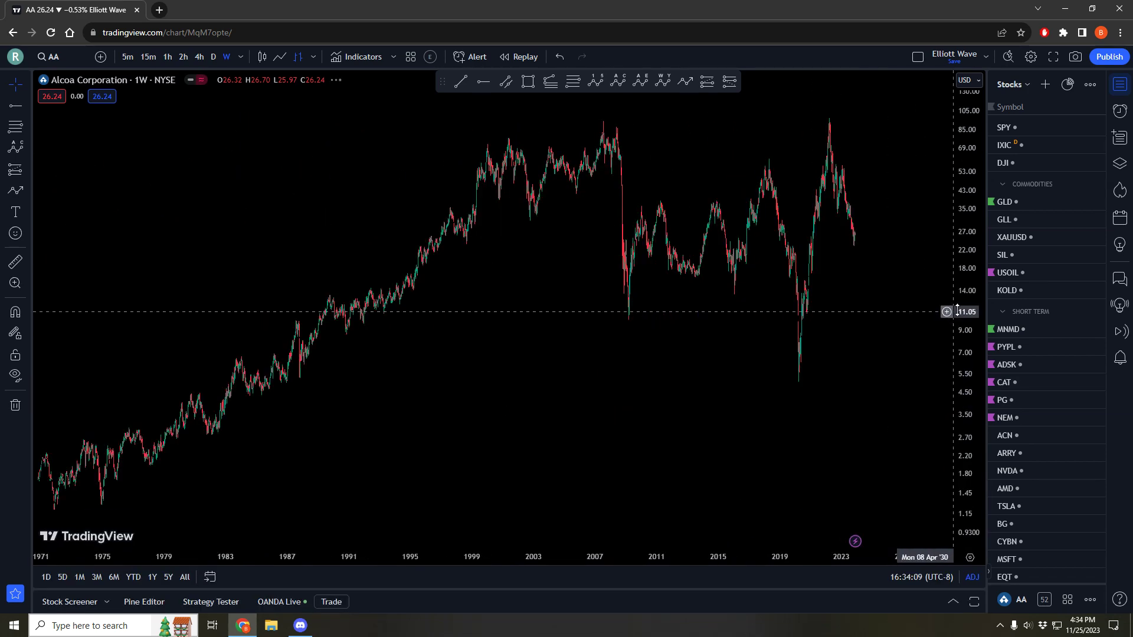
Step: Draw a descending parallel channel from the 2007 high near 96.80 to about 44.06, with its lower line starting near 11.26
{"action": "left_click", "coordinate": [505, 82]}
{"action": "left_click", "coordinate": [412, 159]}
{"action": "left_click", "coordinate": [698, 222]}
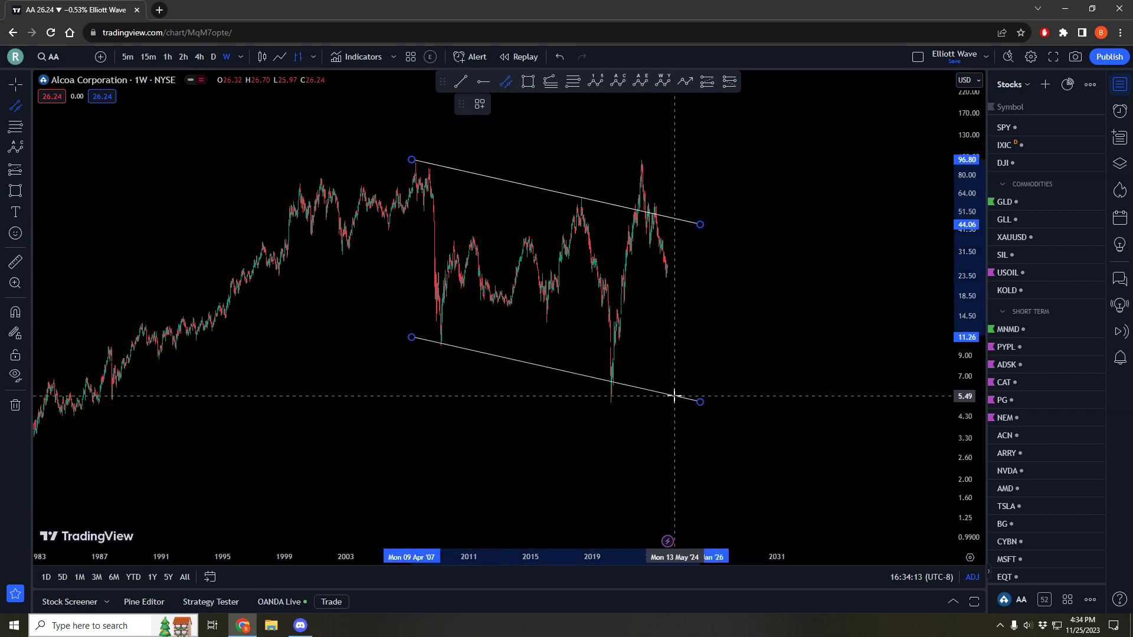
{"action": "left_click", "coordinate": [676, 399]}
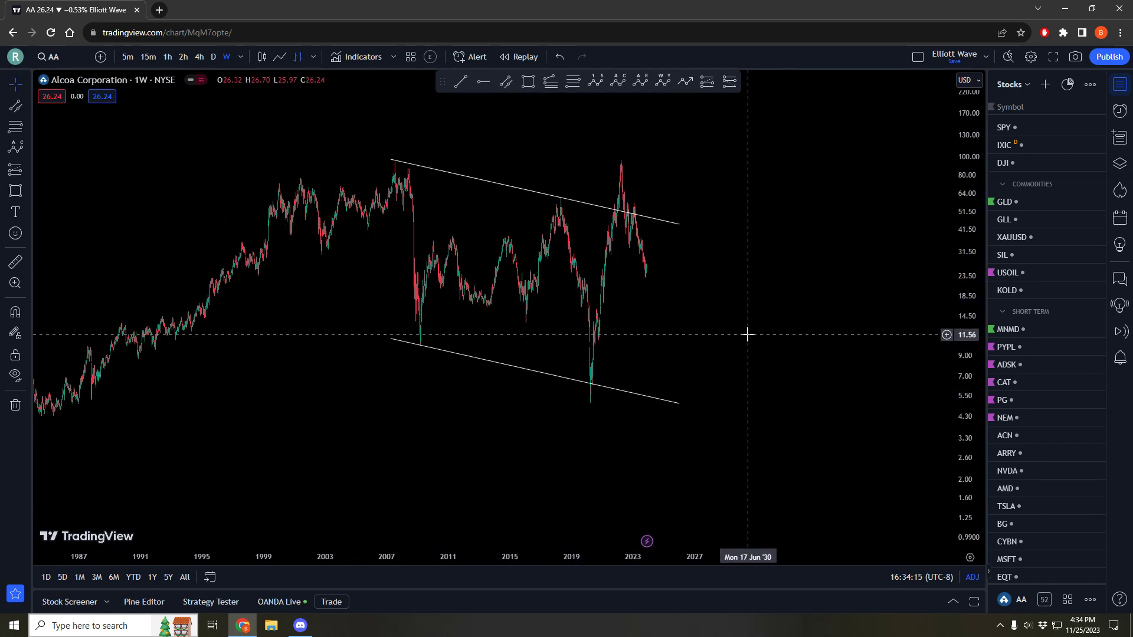
Step: Label an ABC correction from the 2007 high near 94.07, with A at about 9.46, B at about 59.51 and C on the 2020 low
{"action": "scroll", "coordinate": [745, 307], "scroll_direction": "right", "scroll_amount": 3}
{"action": "left_click_drag", "start_coordinate": [741, 284], "coordinate": [722, 282]}
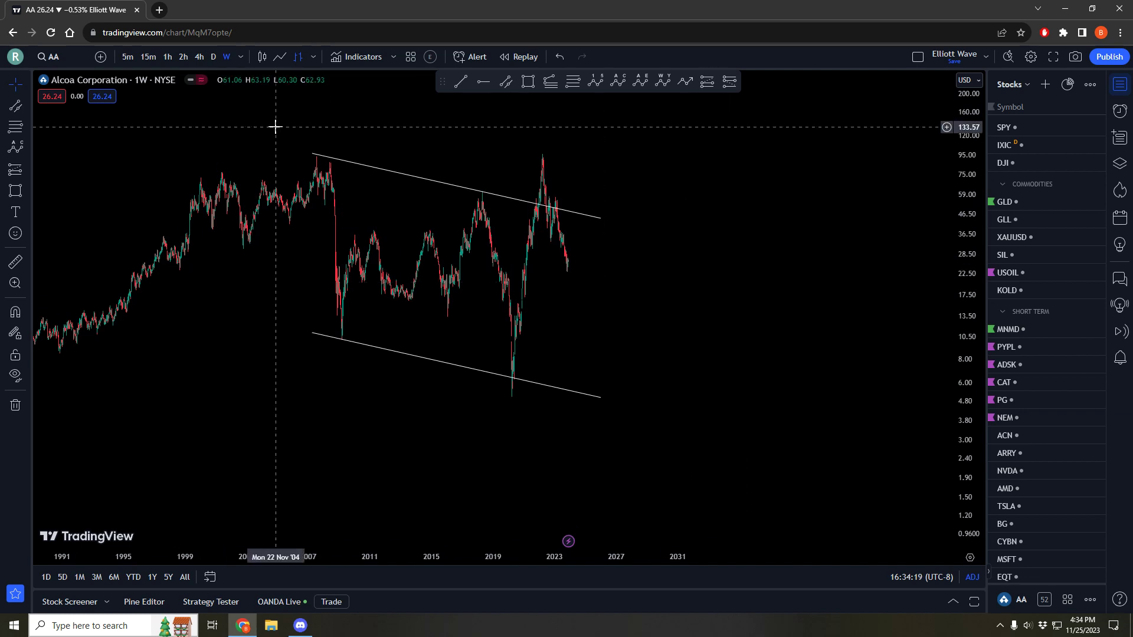
{"action": "left_click", "coordinate": [618, 81]}
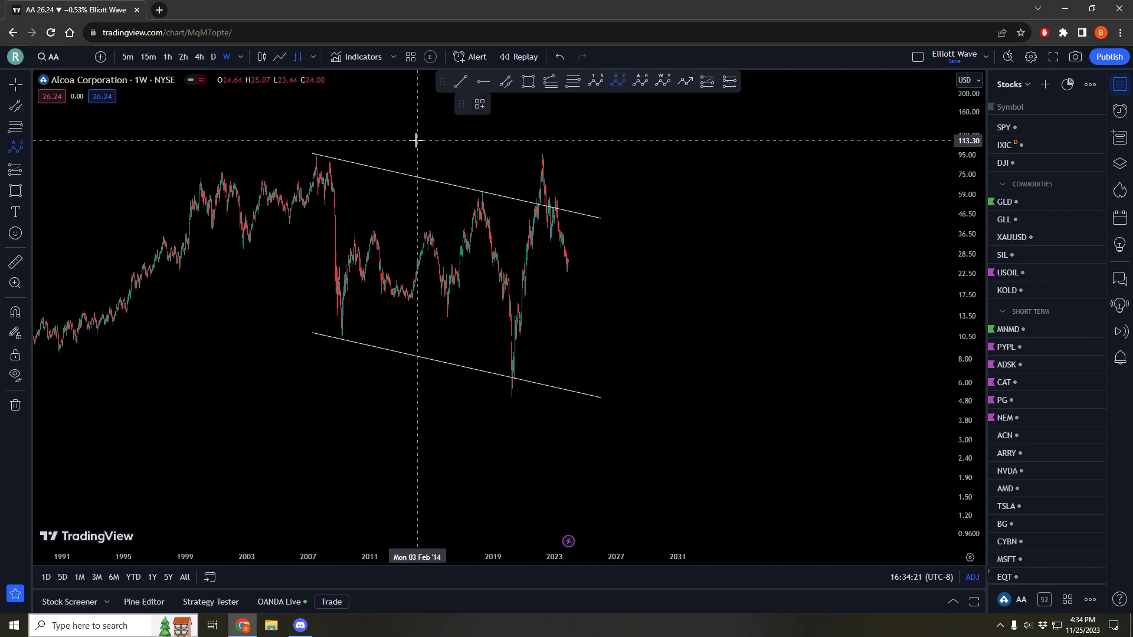
{"action": "left_click", "coordinate": [311, 156]}
{"action": "left_click", "coordinate": [336, 346]}
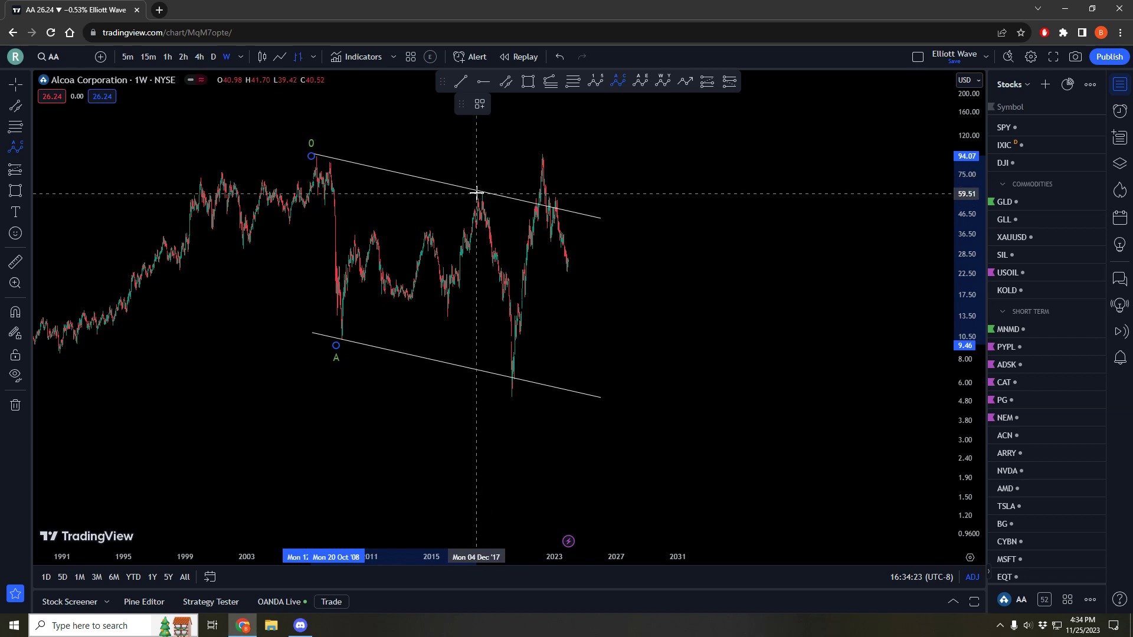
{"action": "left_click", "coordinate": [477, 192]}
{"action": "left_click", "coordinate": [512, 394]}
Step: Add an Elliott impulse from about 5.42, with wave 1 at about 104.73, wave 2 at about 14.64 and waves 3 to 5 projected above wave 1
{"action": "left_click_drag", "start_coordinate": [710, 375], "coordinate": [726, 379]}
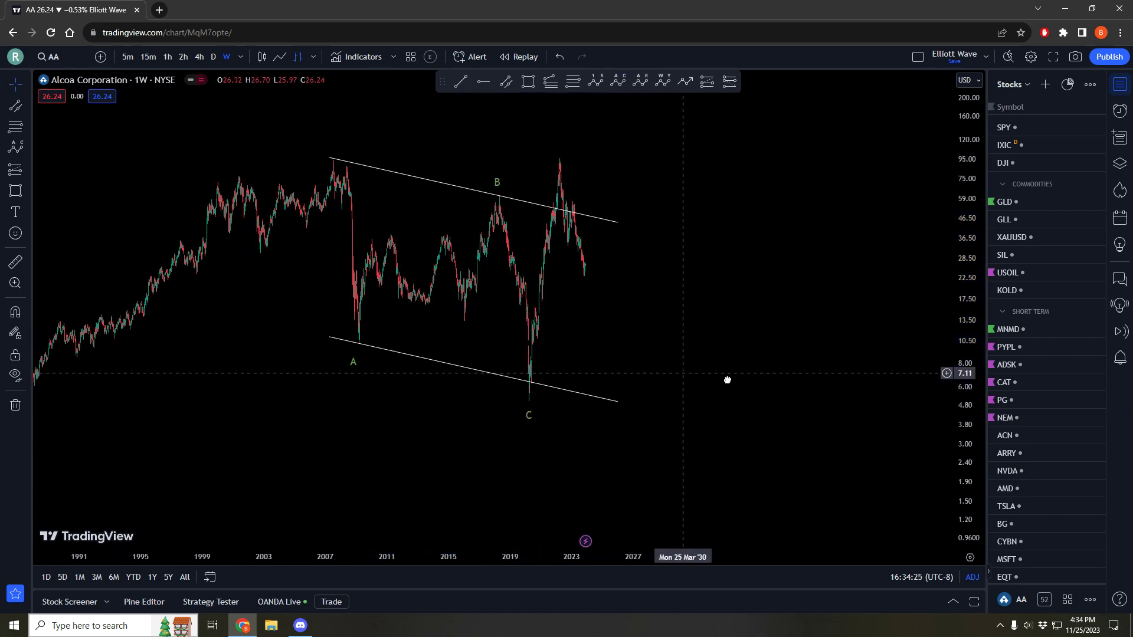
{"action": "scroll", "coordinate": [728, 378], "scroll_direction": "up", "scroll_amount": 2}
{"action": "left_click", "coordinate": [595, 81]}
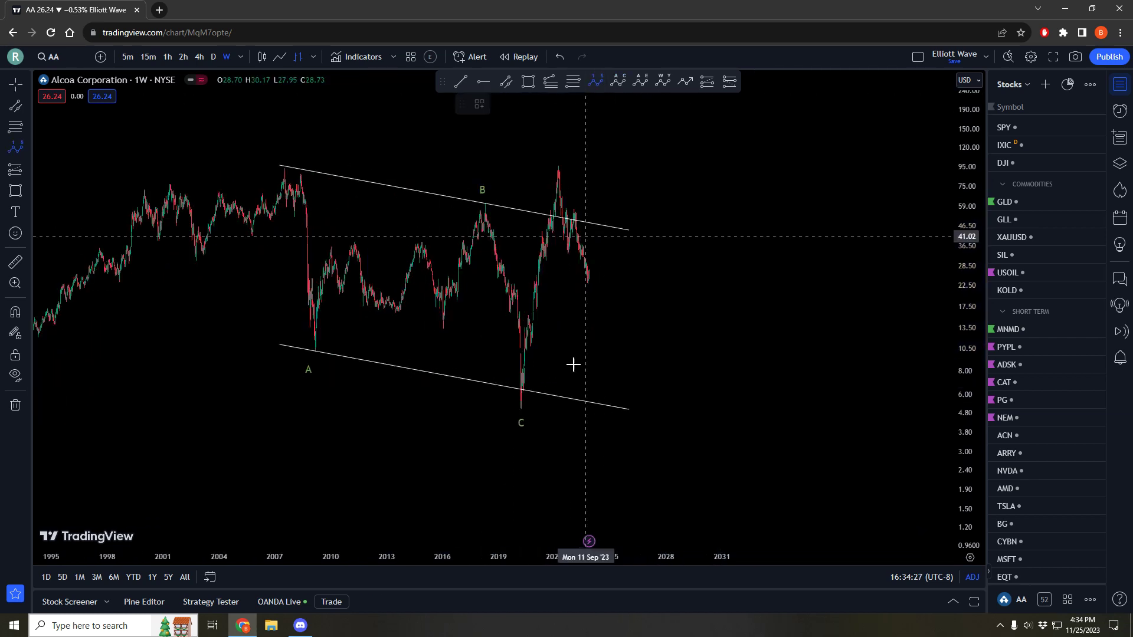
{"action": "left_click", "coordinate": [518, 403]}
{"action": "left_click", "coordinate": [557, 159]}
{"action": "left_click", "coordinate": [605, 321]}
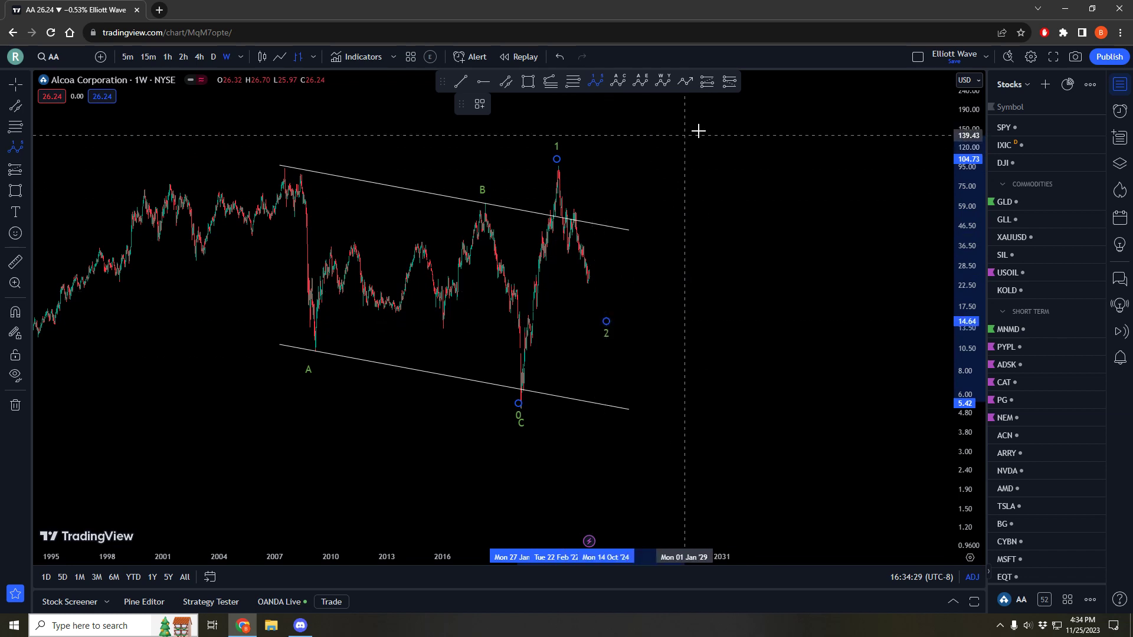
{"action": "left_click", "coordinate": [737, 119]}
{"action": "left_click", "coordinate": [750, 129]}
{"action": "left_click", "coordinate": [767, 104]}
{"action": "left_click_drag", "start_coordinate": [451, 171], "coordinate": [458, 205]}
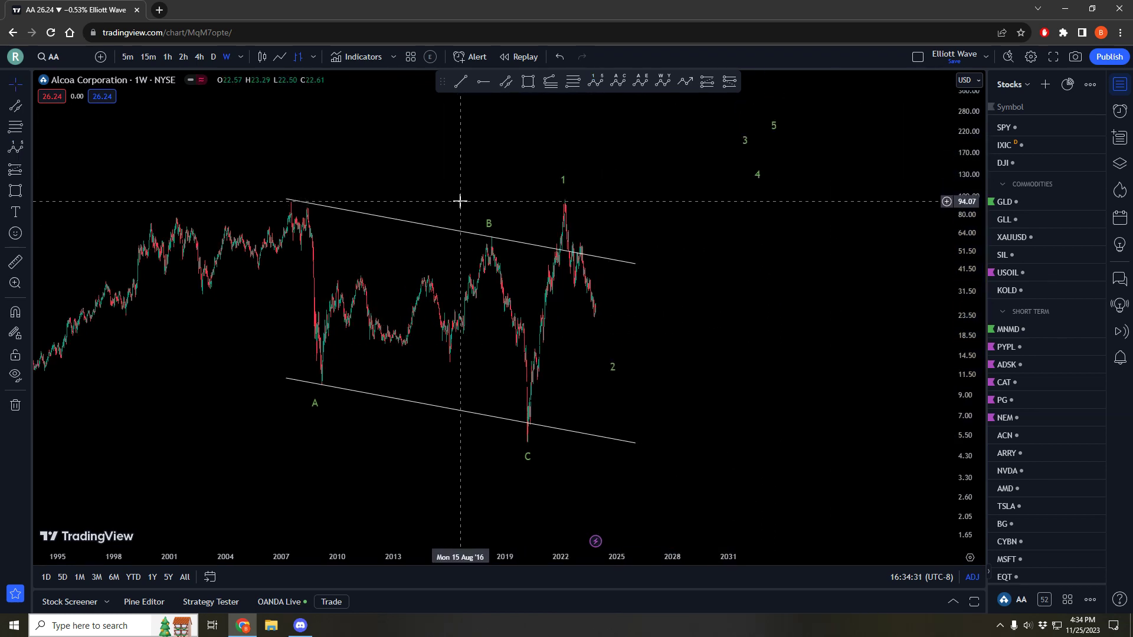
Step: Trace the five swings from the 2020 low up to the wave 1 high with the Path tool, and delete the trace
{"action": "left_click_drag", "start_coordinate": [315, 177], "coordinate": [438, 184]}
{"action": "scroll", "coordinate": [555, 197], "scroll_direction": "down", "scroll_amount": 2}
{"action": "scroll", "coordinate": [522, 255], "scroll_direction": "up", "scroll_amount": 4}
{"action": "scroll", "coordinate": [718, 328], "scroll_direction": "up", "scroll_amount": 1}
{"action": "left_click_drag", "start_coordinate": [727, 328], "coordinate": [843, 324]}
{"action": "scroll", "coordinate": [843, 324], "scroll_direction": "up", "scroll_amount": 3}
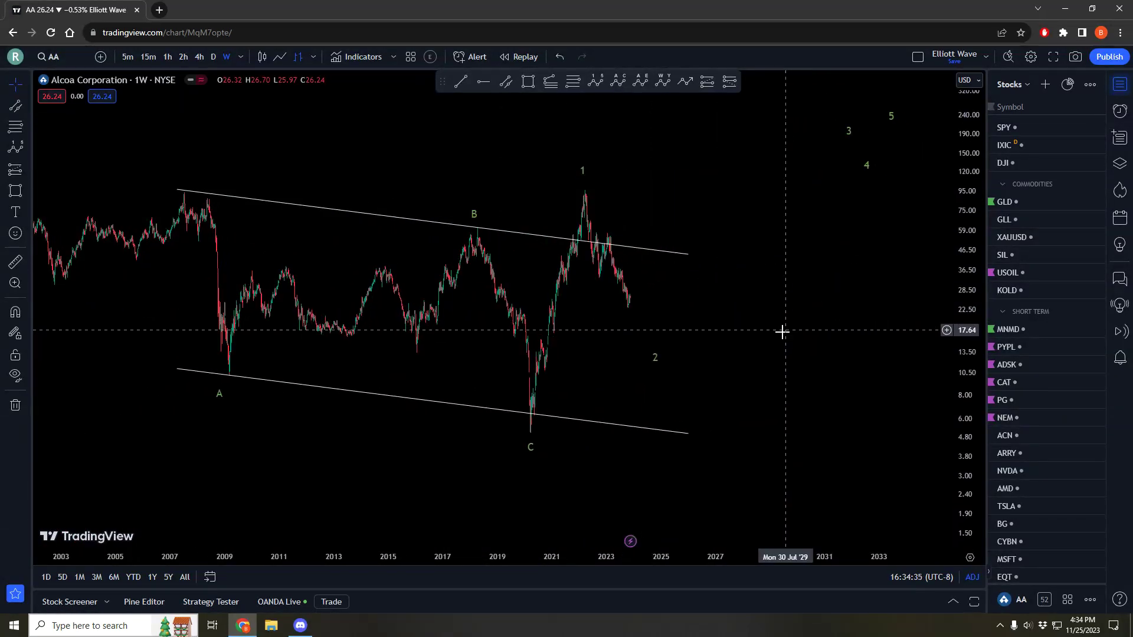
{"action": "left_click", "coordinate": [685, 81]}
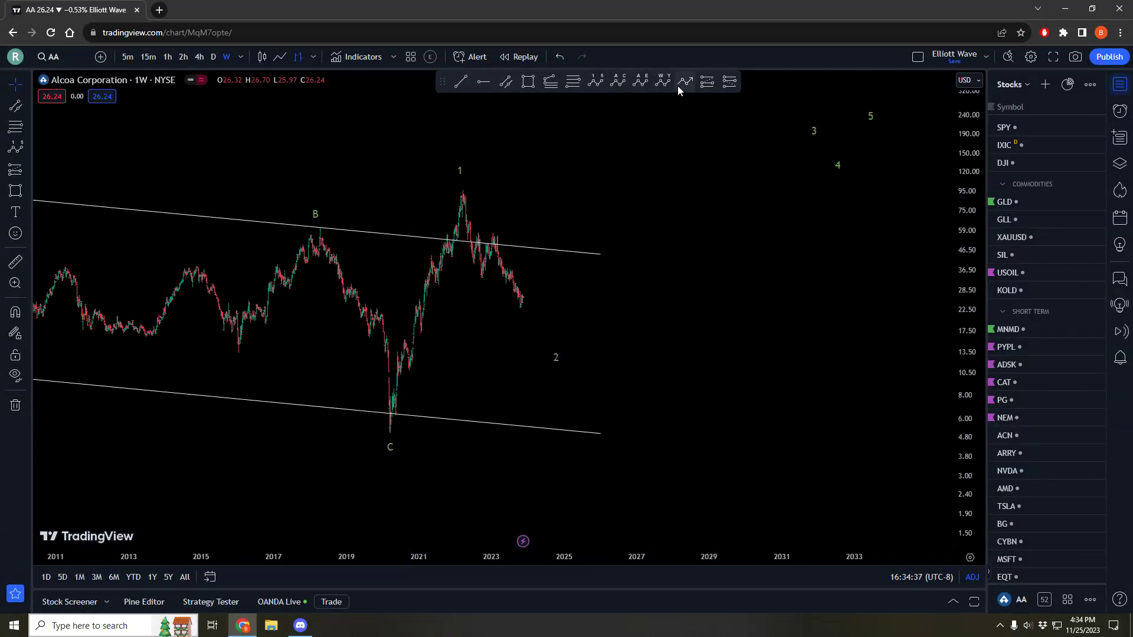
{"action": "left_click", "coordinate": [388, 430]}
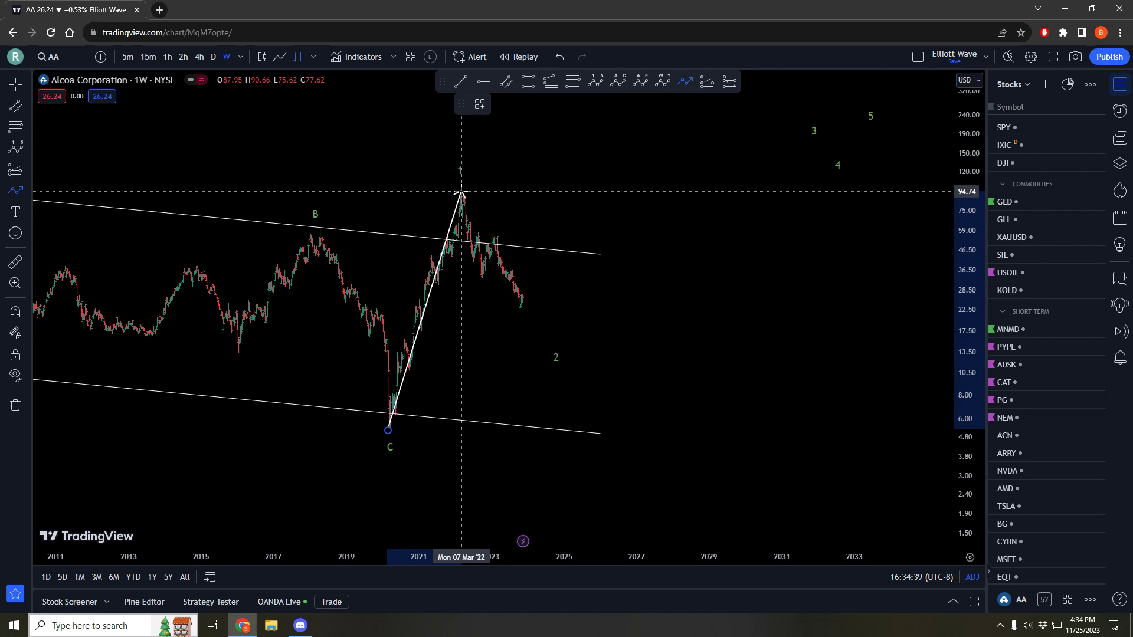
{"action": "left_click", "coordinate": [401, 338]}
{"action": "left_click", "coordinate": [406, 365]}
{"action": "left_click", "coordinate": [433, 257]}
{"action": "left_click", "coordinate": [439, 285]}
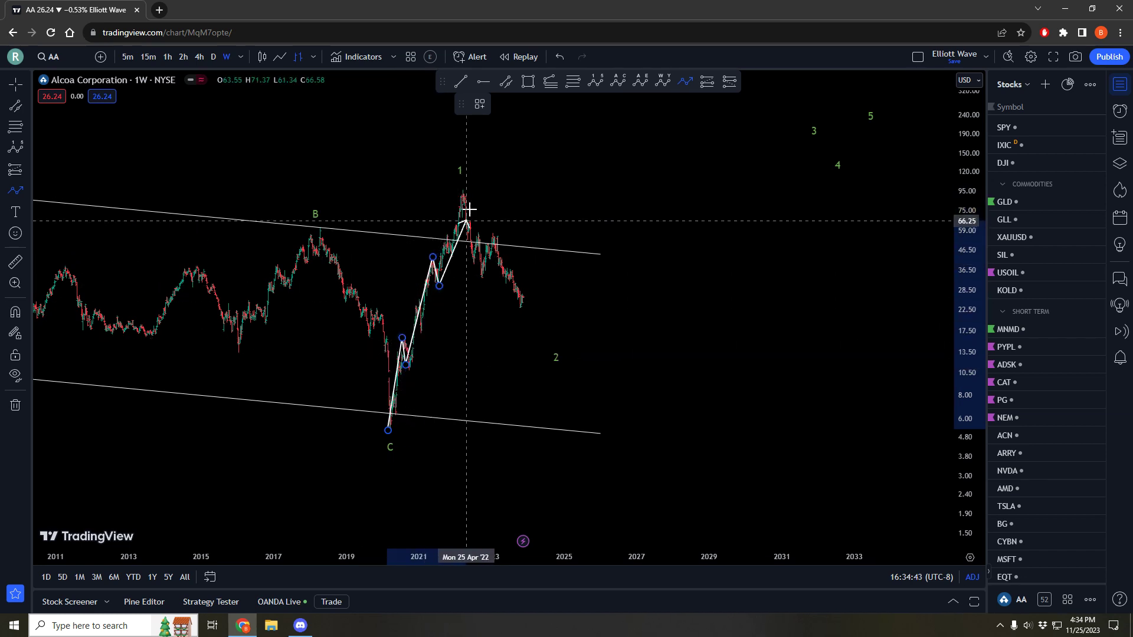
{"action": "double_click", "coordinate": [464, 189]}
{"action": "key", "text": "Delete"}
Step: Draw a descending parallel channel from the wave 1 high near 98.90 to about 27.68, with its lower line from about 44.62 to 12.49
{"action": "left_click_drag", "start_coordinate": [521, 206], "coordinate": [741, 238]}
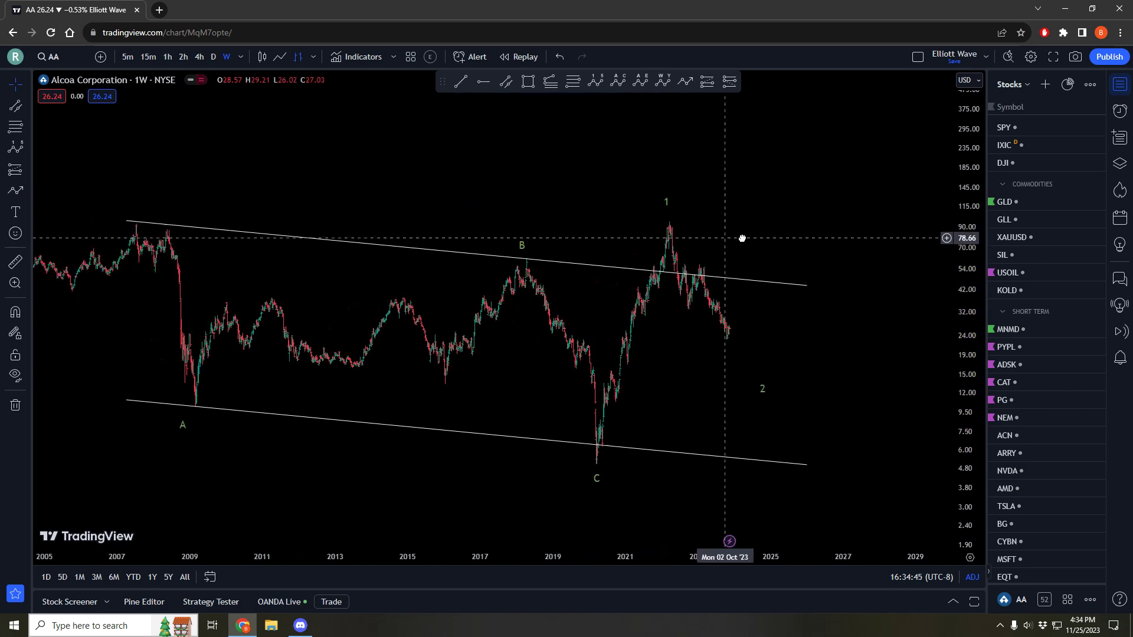
{"action": "scroll", "coordinate": [747, 240], "scroll_direction": "up", "scroll_amount": 4}
{"action": "scroll", "coordinate": [747, 240], "scroll_direction": "down", "scroll_amount": 8}
{"action": "scroll", "coordinate": [834, 228], "scroll_direction": "up", "scroll_amount": 8}
{"action": "left_click_drag", "start_coordinate": [837, 229], "coordinate": [809, 189]}
{"action": "left_click_drag", "start_coordinate": [741, 178], "coordinate": [638, 213]}
{"action": "left_click", "coordinate": [506, 82]}
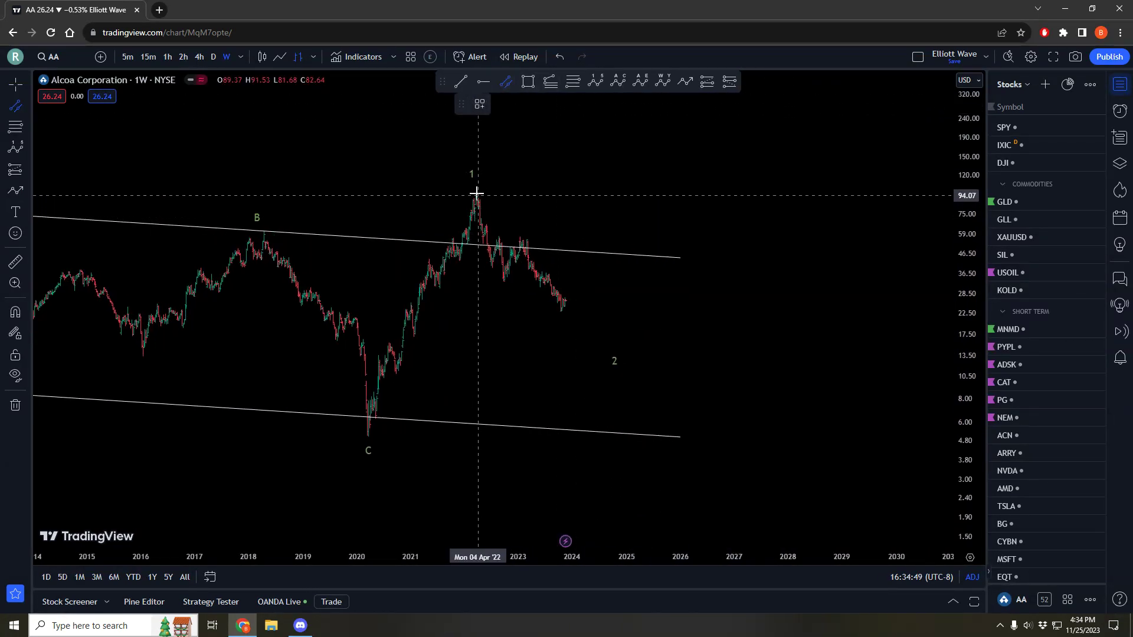
{"action": "left_click", "coordinate": [477, 193]}
{"action": "left_click", "coordinate": [587, 296]}
{"action": "left_click", "coordinate": [557, 334]}
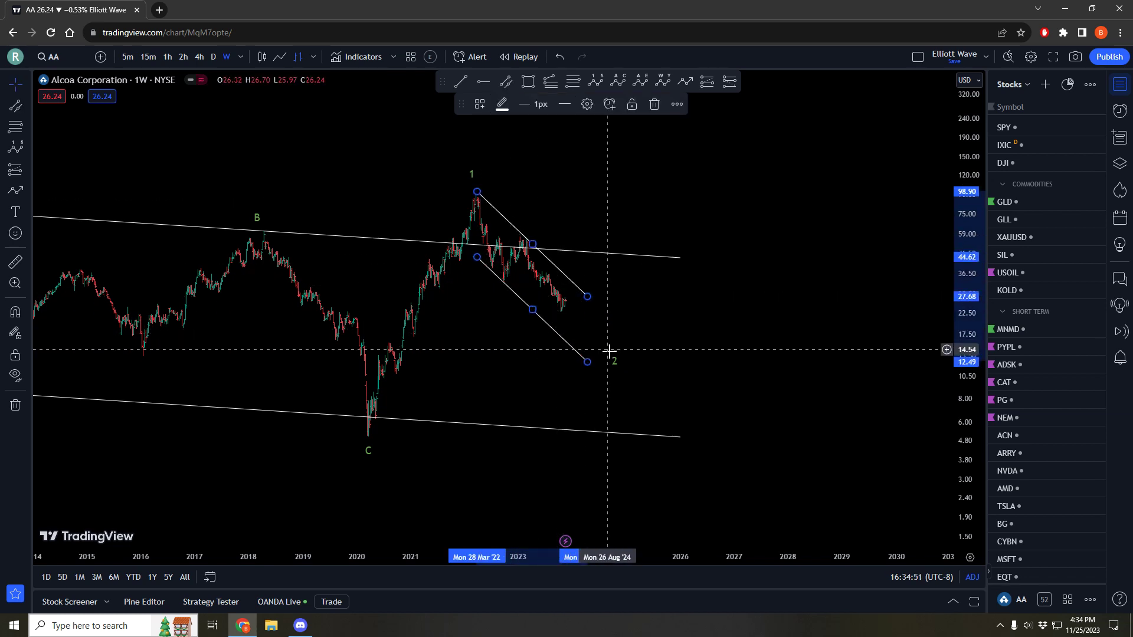
Step: Move the wave 2 point close to the new channel's lower line and raise the wave 1 point to about 111.69
{"action": "left_click_drag", "start_coordinate": [611, 352], "coordinate": [578, 360]}
{"action": "left_click", "coordinate": [723, 337]}
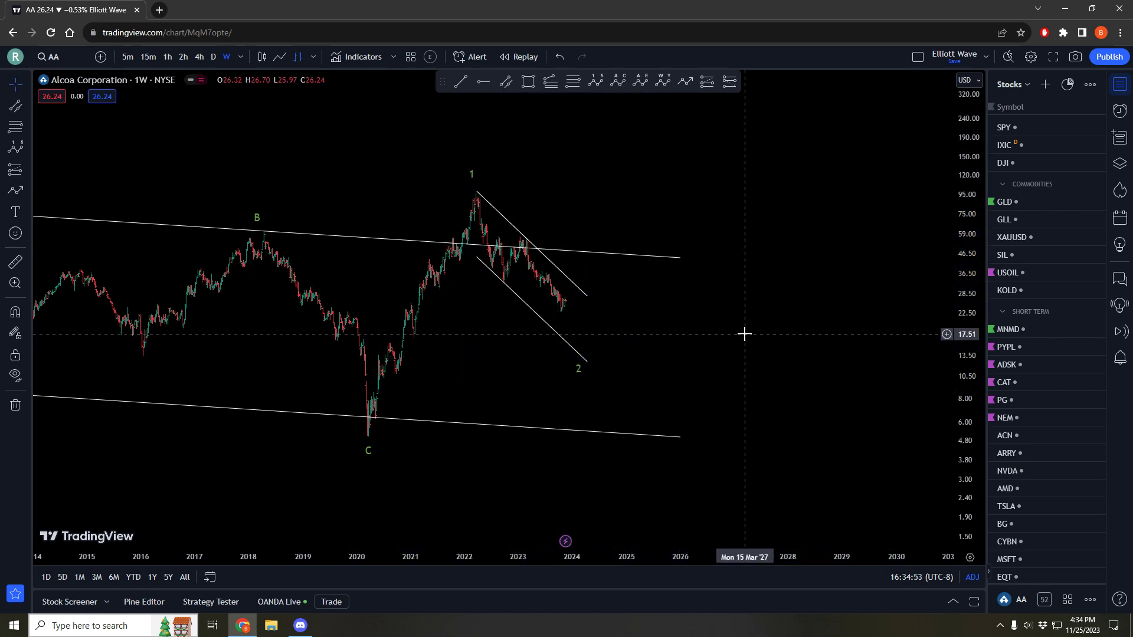
{"action": "left_click_drag", "start_coordinate": [770, 330], "coordinate": [799, 331]}
{"action": "scroll", "coordinate": [575, 336], "scroll_direction": "down", "scroll_amount": 2}
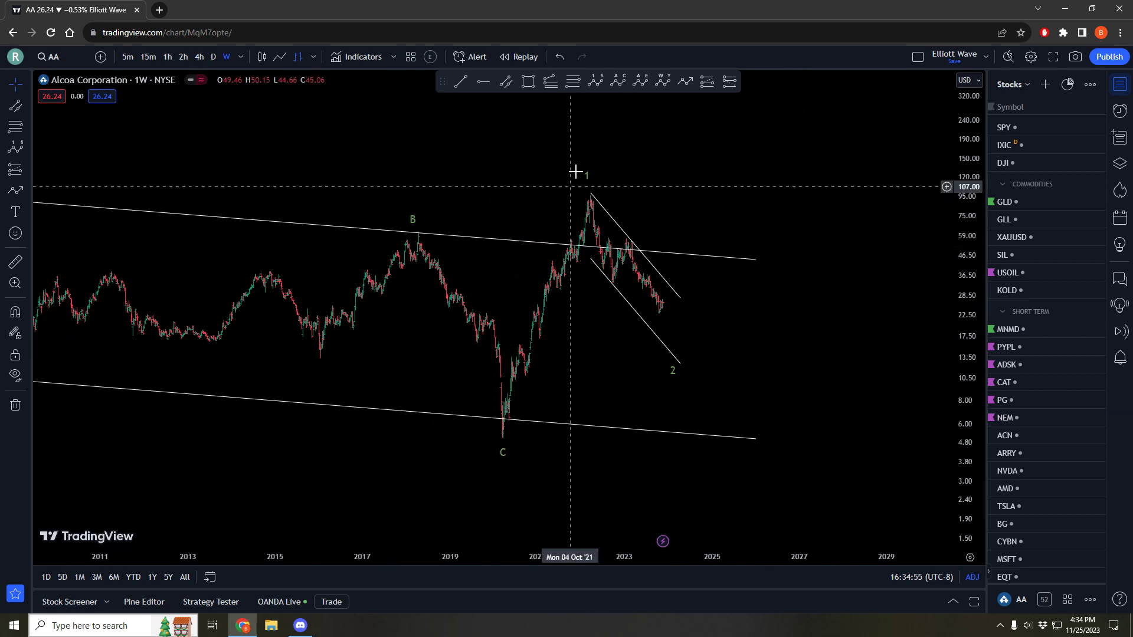
{"action": "left_click_drag", "start_coordinate": [587, 186], "coordinate": [592, 181]}
{"action": "left_click", "coordinate": [770, 218]}
Step: Show Alcoa on the 4-hour timeframe with the price scale stretched around the rise to wave 1 and its decline
{"action": "scroll", "coordinate": [825, 222], "scroll_direction": "down", "scroll_amount": 3}
{"action": "scroll", "coordinate": [870, 228], "scroll_direction": "up", "scroll_amount": 2}
{"action": "left_click_drag", "start_coordinate": [870, 229], "coordinate": [841, 243]}
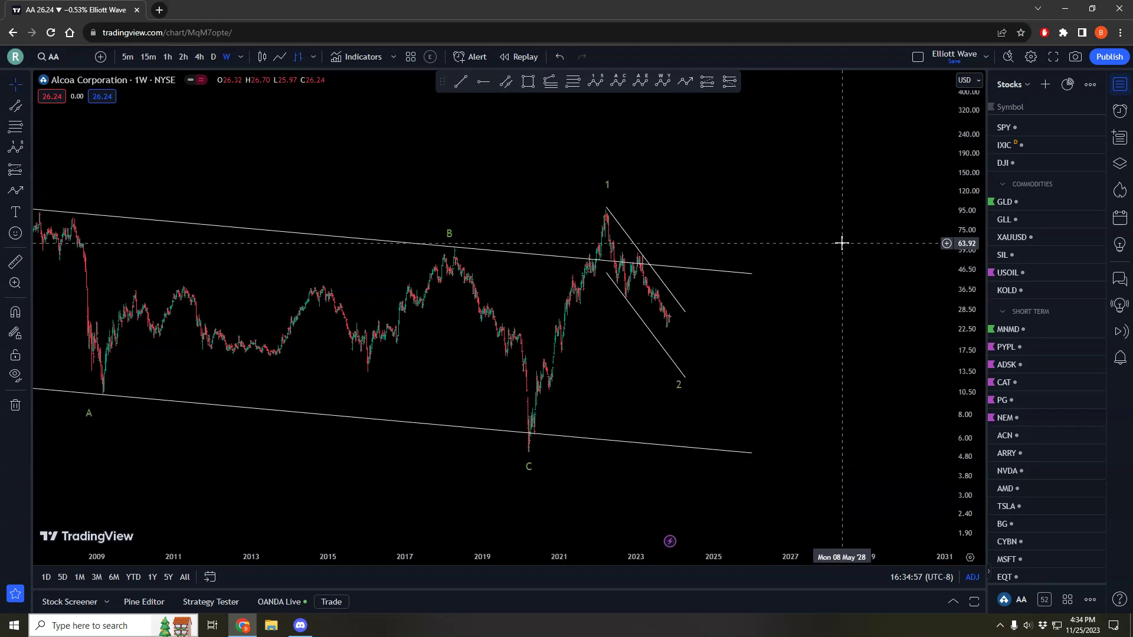
{"action": "scroll", "coordinate": [841, 243], "scroll_direction": "down", "scroll_amount": 4}
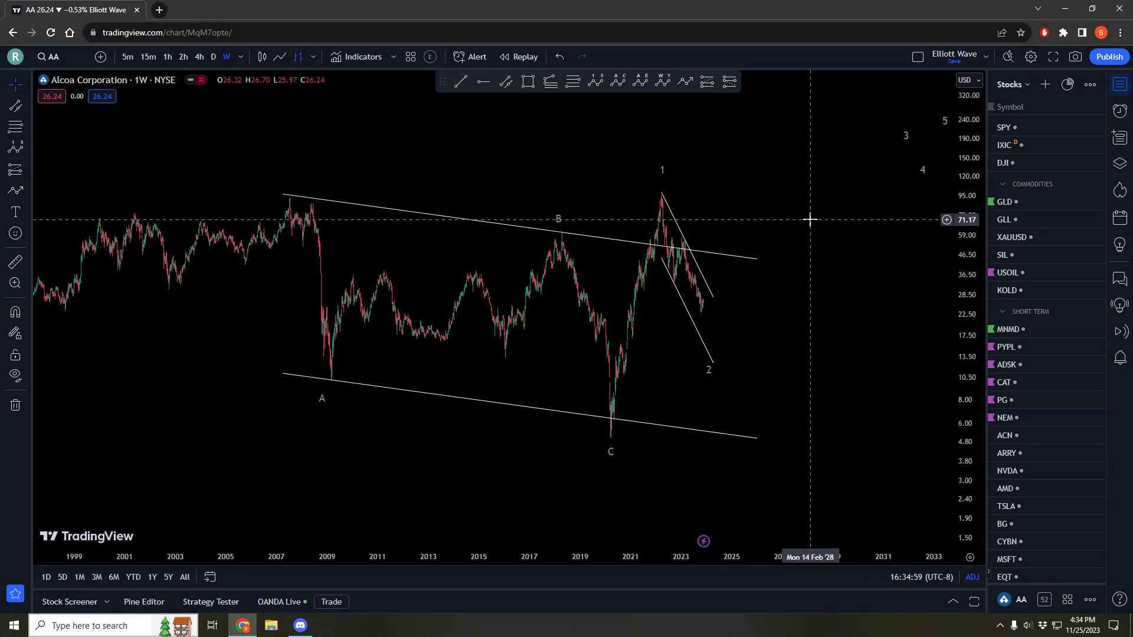
{"action": "scroll", "coordinate": [788, 226], "scroll_direction": "up", "scroll_amount": 1}
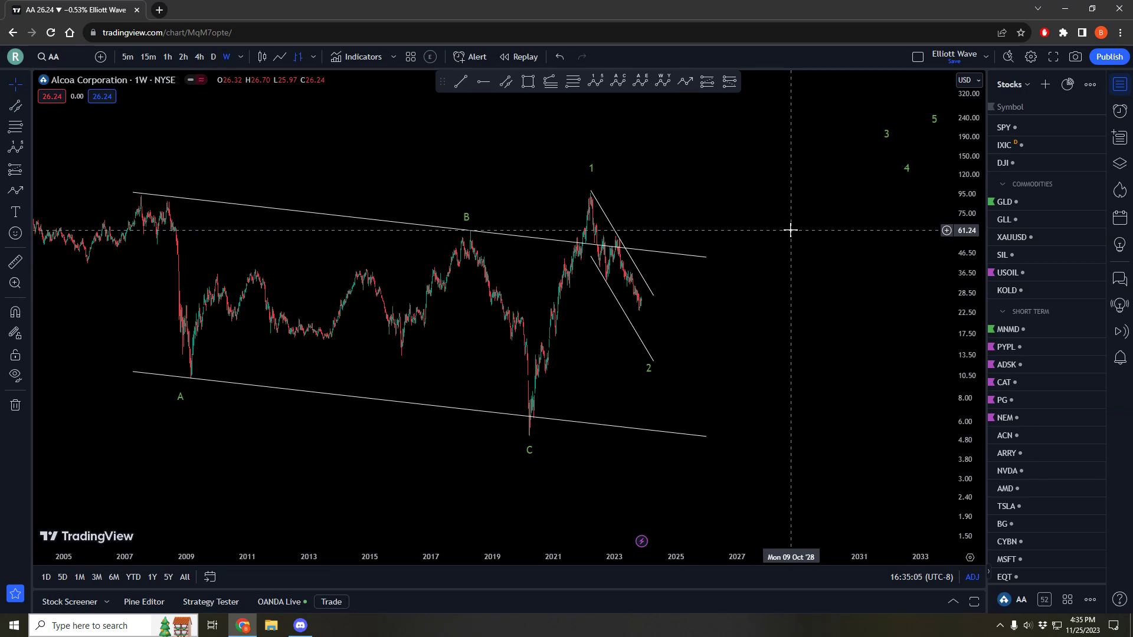
{"action": "scroll", "coordinate": [799, 267], "scroll_direction": "up", "scroll_amount": 2}
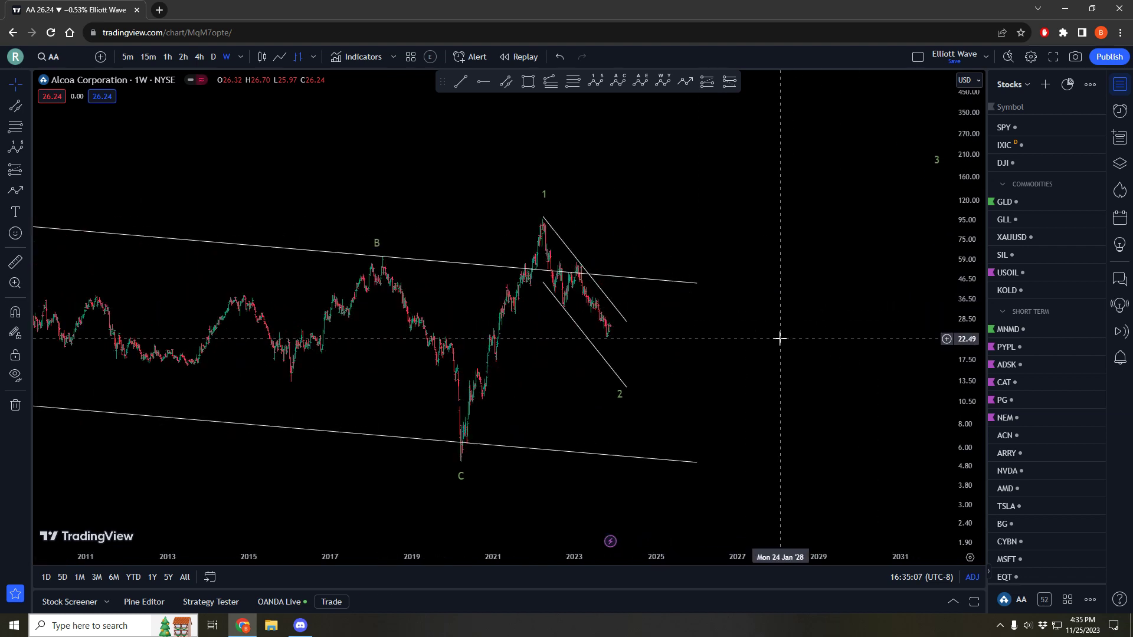
{"action": "scroll", "coordinate": [780, 338], "scroll_direction": "up", "scroll_amount": 2}
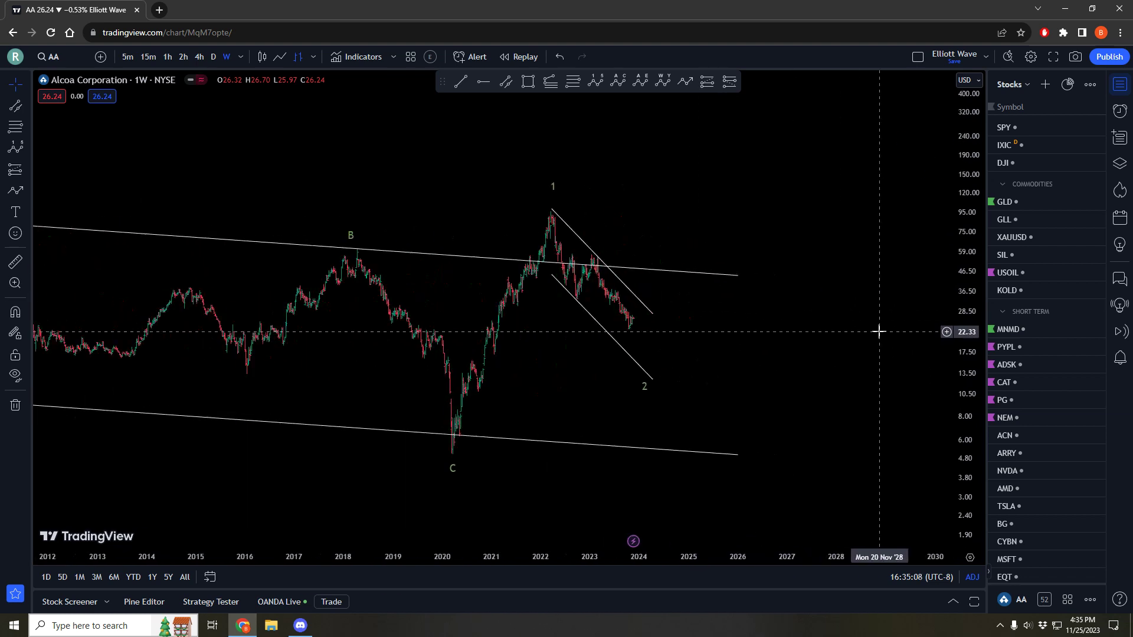
{"action": "left_click", "coordinate": [199, 56]}
{"action": "left_click_drag", "start_coordinate": [964, 358], "coordinate": [966, 194]}
{"action": "scroll", "coordinate": [857, 143], "scroll_direction": "down", "scroll_amount": 2}
{"action": "left_click_drag", "start_coordinate": [847, 164], "coordinate": [842, 189]}
{"action": "left_click", "coordinate": [348, 396]}
{"action": "key", "text": "Delete"}
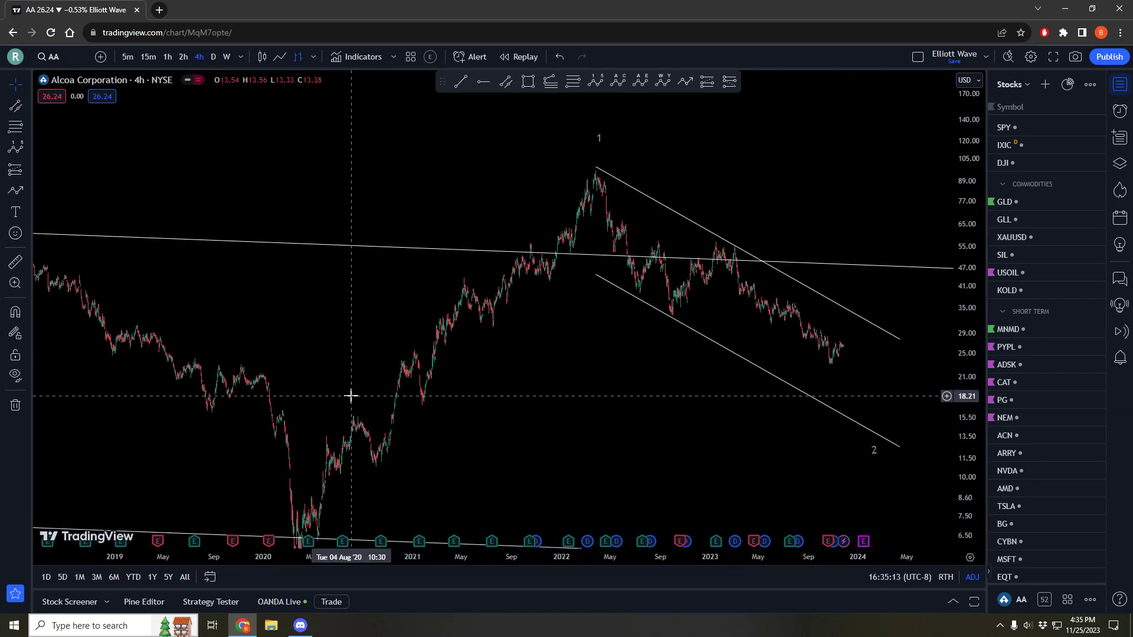
Step: Shorten the descending channel slightly and move the wave 2 point up to the late October 2023 low near 22.54
{"action": "left_click_drag", "start_coordinate": [579, 402], "coordinate": [530, 396]}
{"action": "left_click_drag", "start_coordinate": [654, 404], "coordinate": [590, 384]}
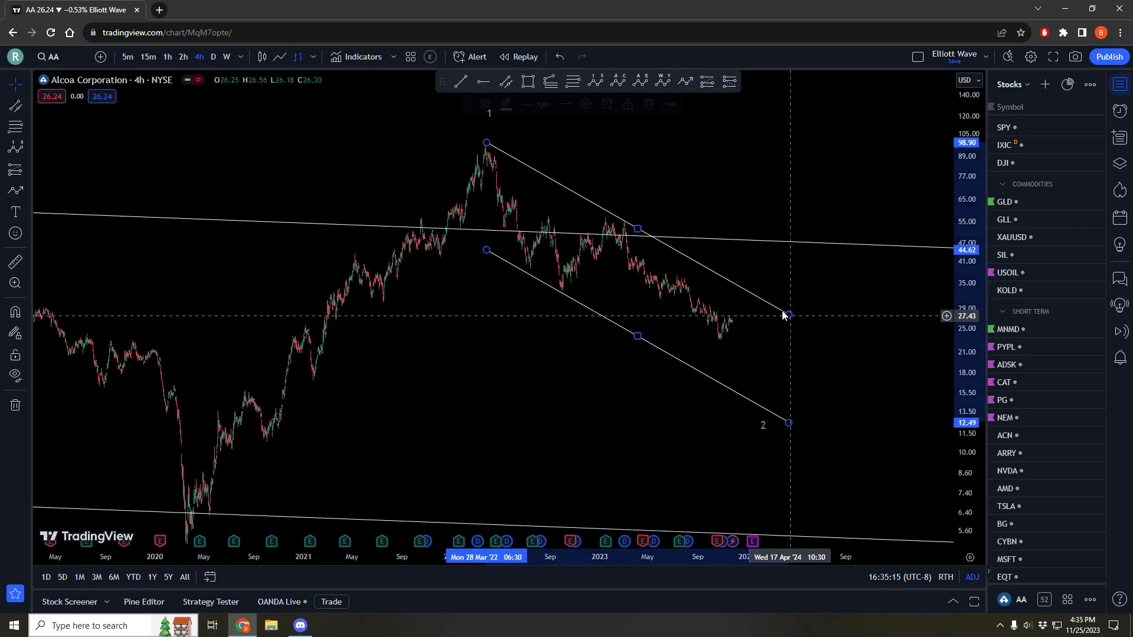
{"action": "scroll", "coordinate": [758, 316], "scroll_direction": "right", "scroll_amount": 2}
{"action": "left_click_drag", "start_coordinate": [714, 435], "coordinate": [698, 410]}
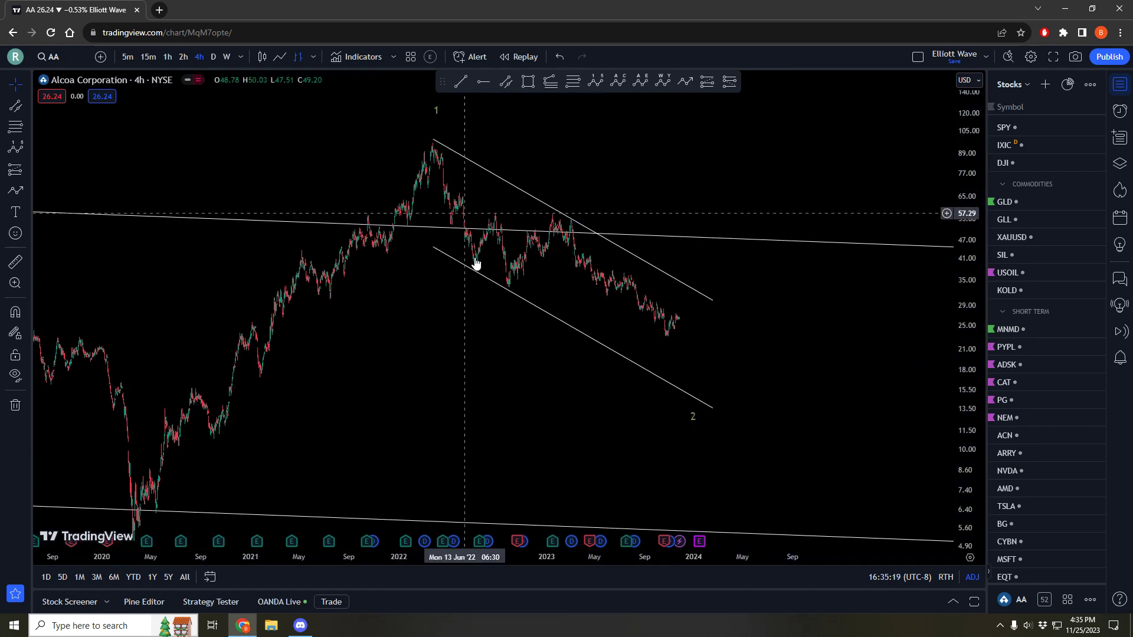
{"action": "mouse_move", "coordinate": [693, 413]}
{"action": "left_mouse_down"}
{"action": "mouse_move", "coordinate": [662, 354]}
{"action": "mouse_move", "coordinate": [668, 340]}
{"action": "left_mouse_up"}
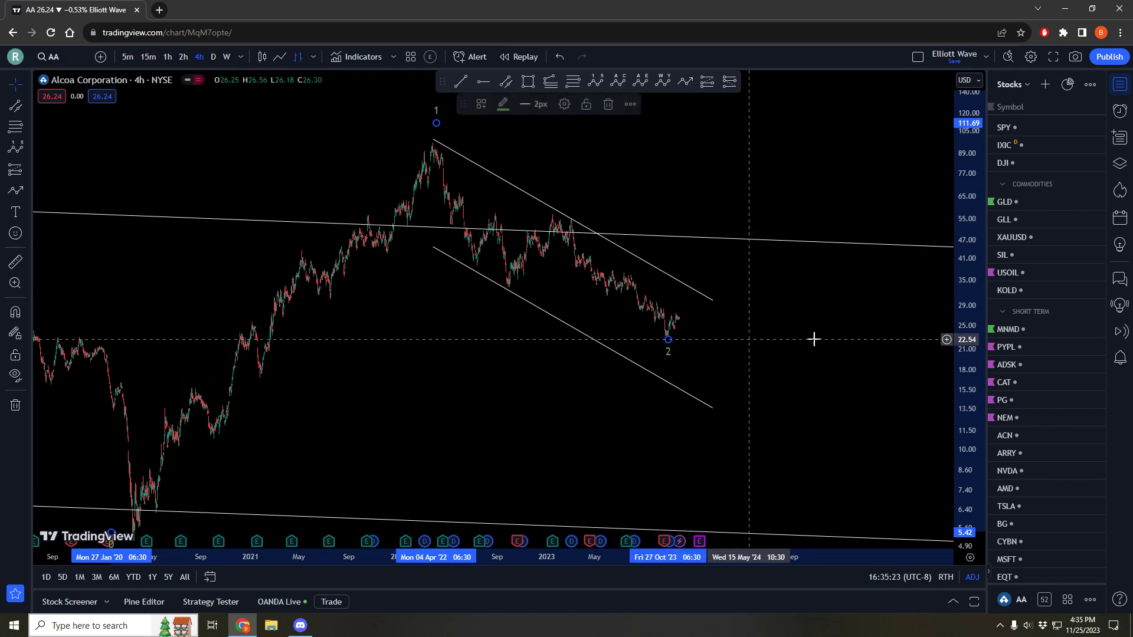
Step: Add a Fibonacci retracement of wave 1, from the 2020 low near 5.21 to the 2022 high near 96.70
{"action": "left_click_drag", "start_coordinate": [825, 342], "coordinate": [855, 334]}
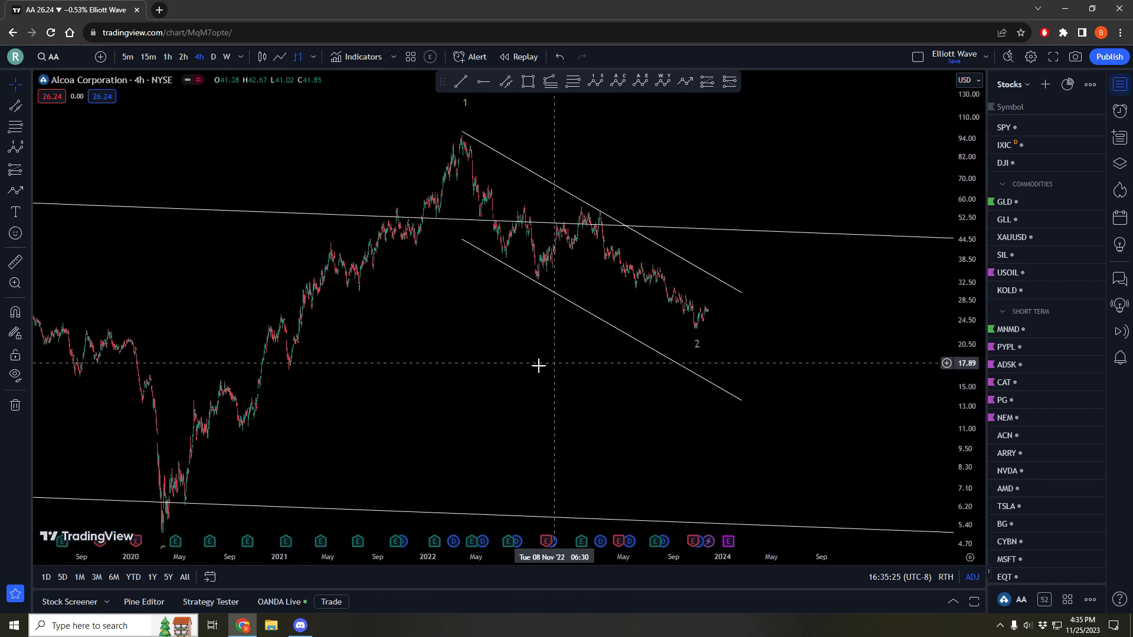
{"action": "left_click_drag", "start_coordinate": [538, 366], "coordinate": [558, 353]}
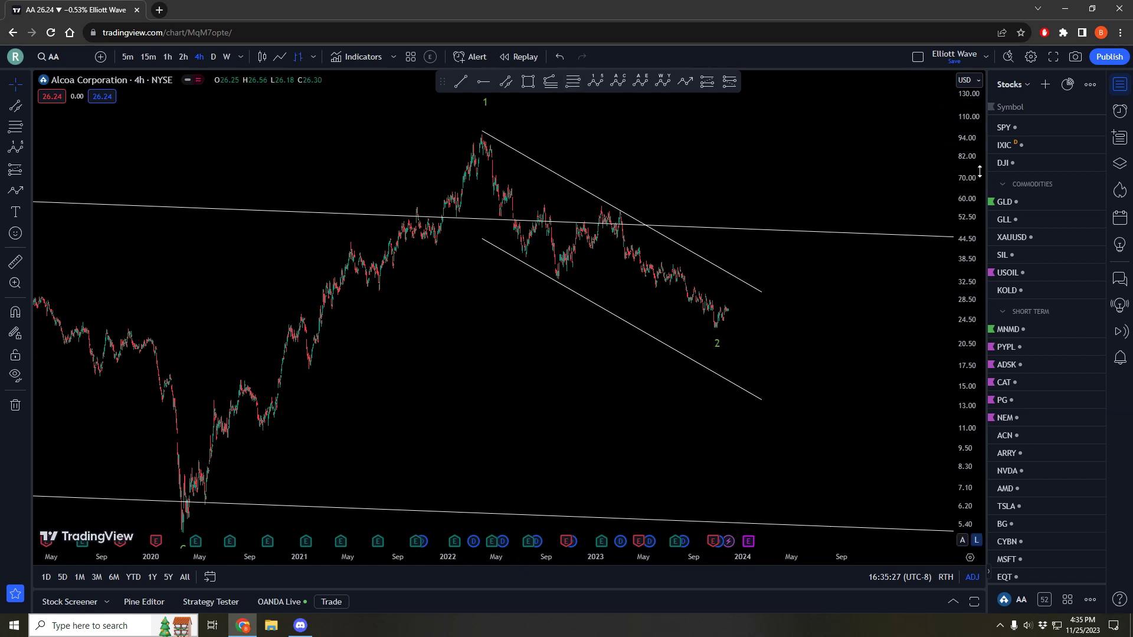
{"action": "left_click_drag", "start_coordinate": [979, 170], "coordinate": [978, 209]}
{"action": "left_click_drag", "start_coordinate": [887, 321], "coordinate": [884, 323]}
{"action": "left_click", "coordinate": [572, 81]}
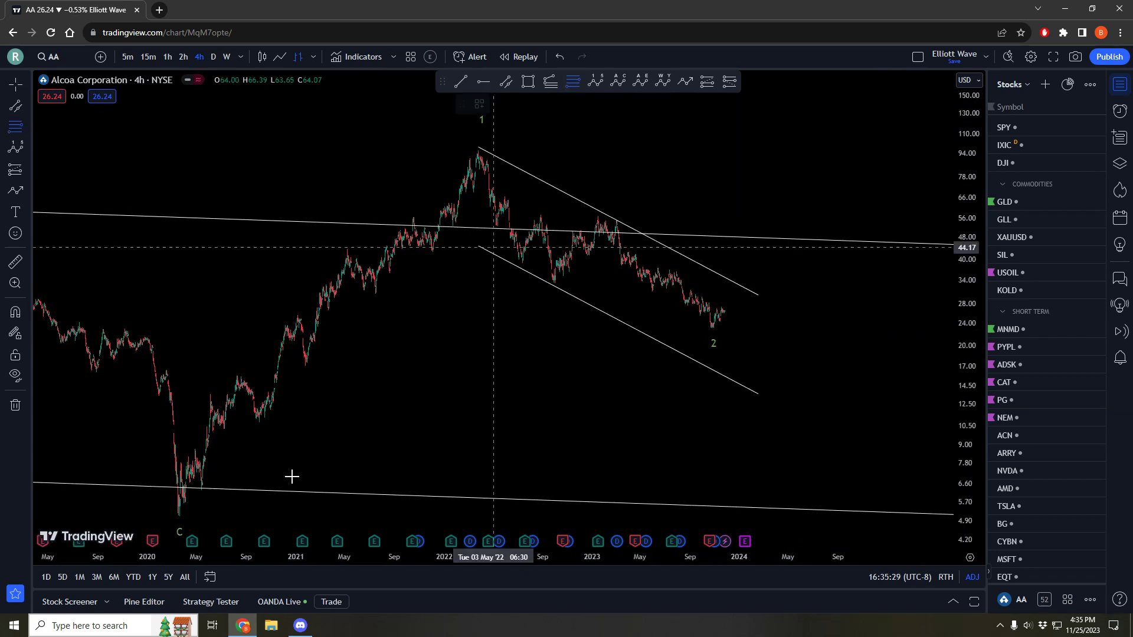
{"action": "left_click", "coordinate": [175, 512]}
{"action": "left_click", "coordinate": [462, 155]}
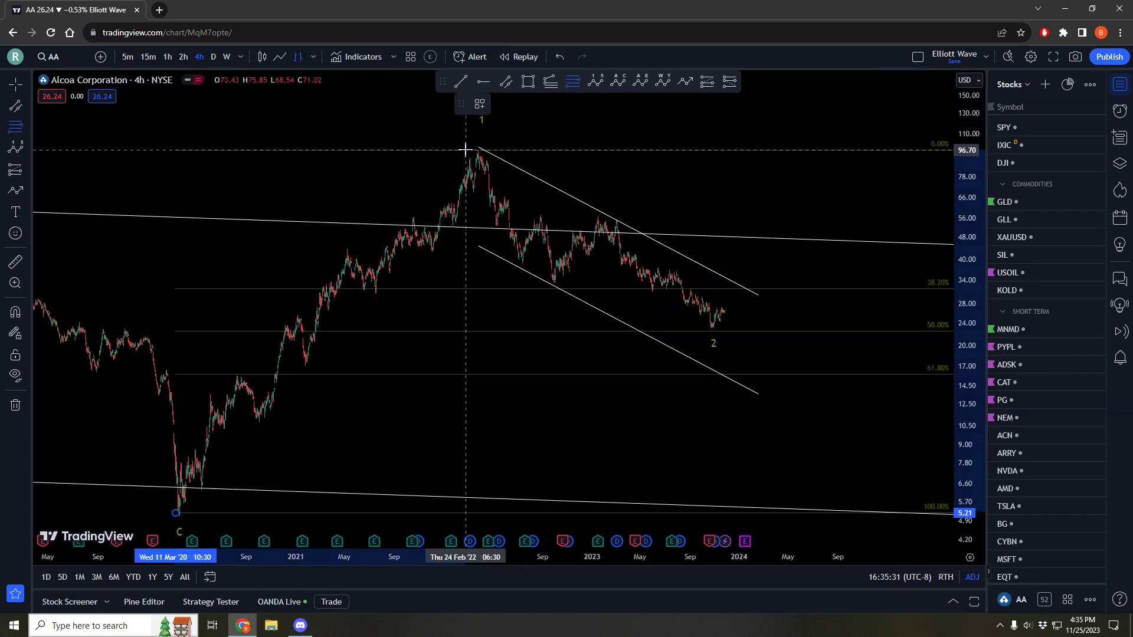
{"action": "left_click", "coordinate": [713, 345]}
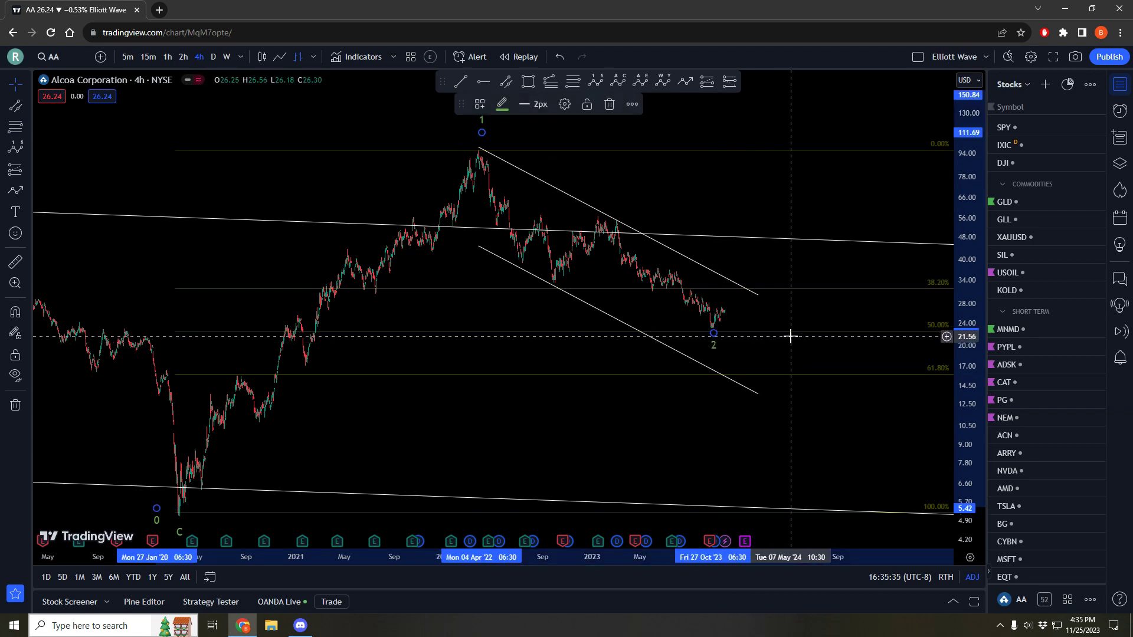
Step: Mark possible wave 2 lows with a red rectangle from about 24.86 to 21.77 at the 50% level and a copy at 61.8%
{"action": "left_click_drag", "start_coordinate": [791, 336], "coordinate": [755, 363]}
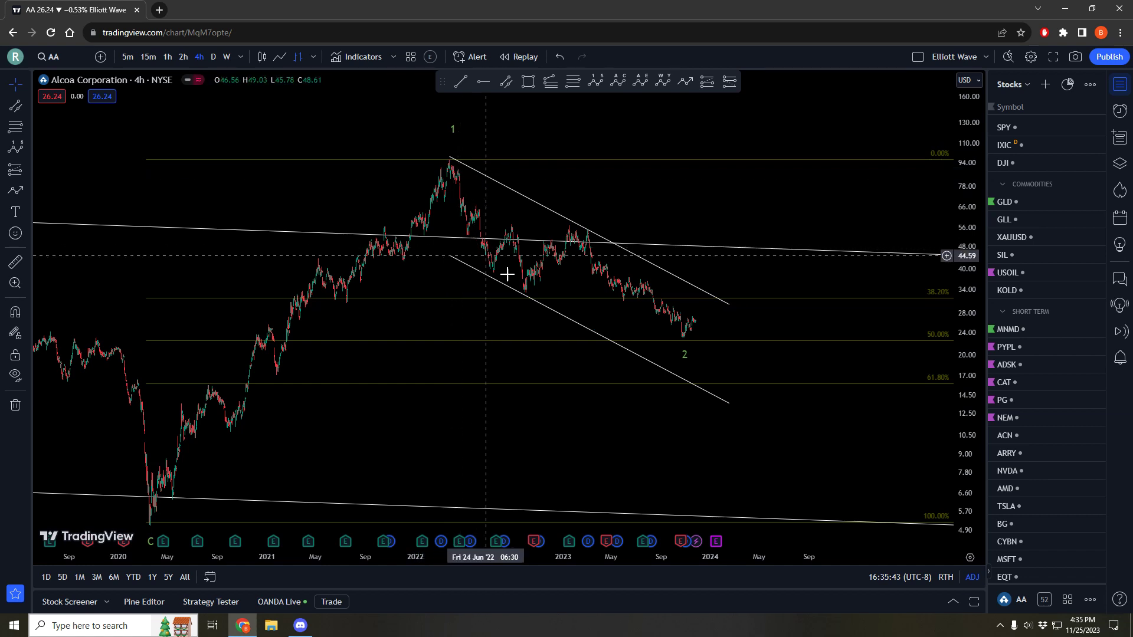
{"action": "left_click_drag", "start_coordinate": [850, 473], "coordinate": [786, 460]}
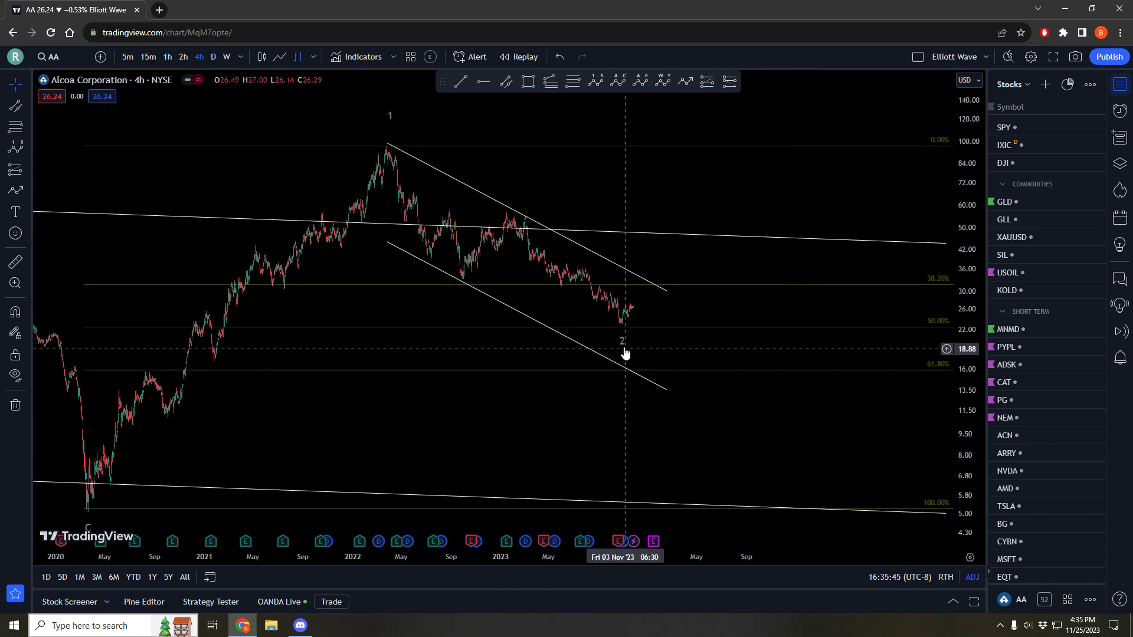
{"action": "left_click_drag", "start_coordinate": [624, 330], "coordinate": [621, 333]}
{"action": "key", "text": "alt+shift+r"}
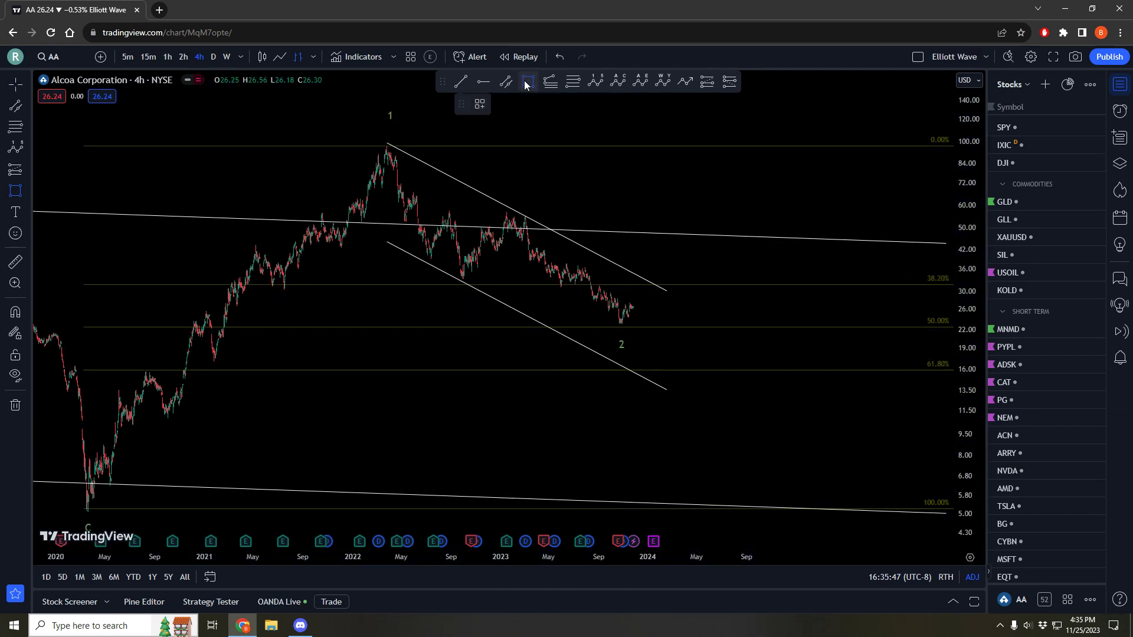
{"action": "left_click", "coordinate": [607, 314]}
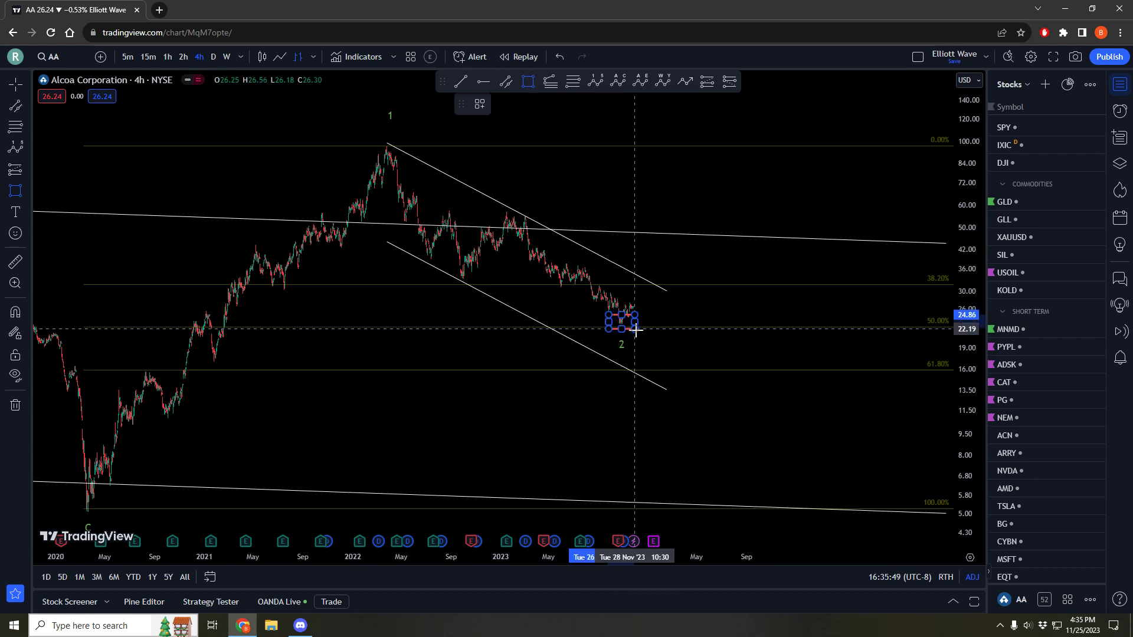
{"action": "double_click", "coordinate": [636, 331]}
{"action": "left_click", "coordinate": [653, 441]}
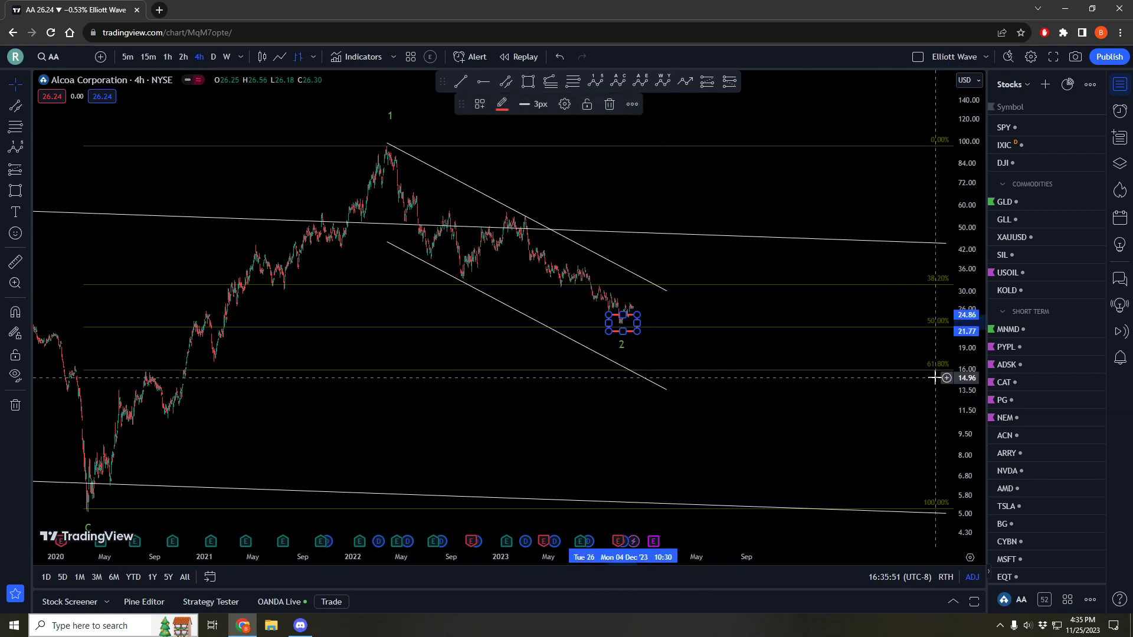
{"action": "left_click_drag", "start_coordinate": [859, 412], "coordinate": [850, 412]}
{"action": "left_click_drag", "start_coordinate": [622, 331], "coordinate": [689, 384]}
Step: Move wave 2 to about 14.82 beneath the 61.8% level and extend the descending channel to about 25.95 and 11.71
{"action": "left_click_drag", "start_coordinate": [614, 353], "coordinate": [679, 398]}
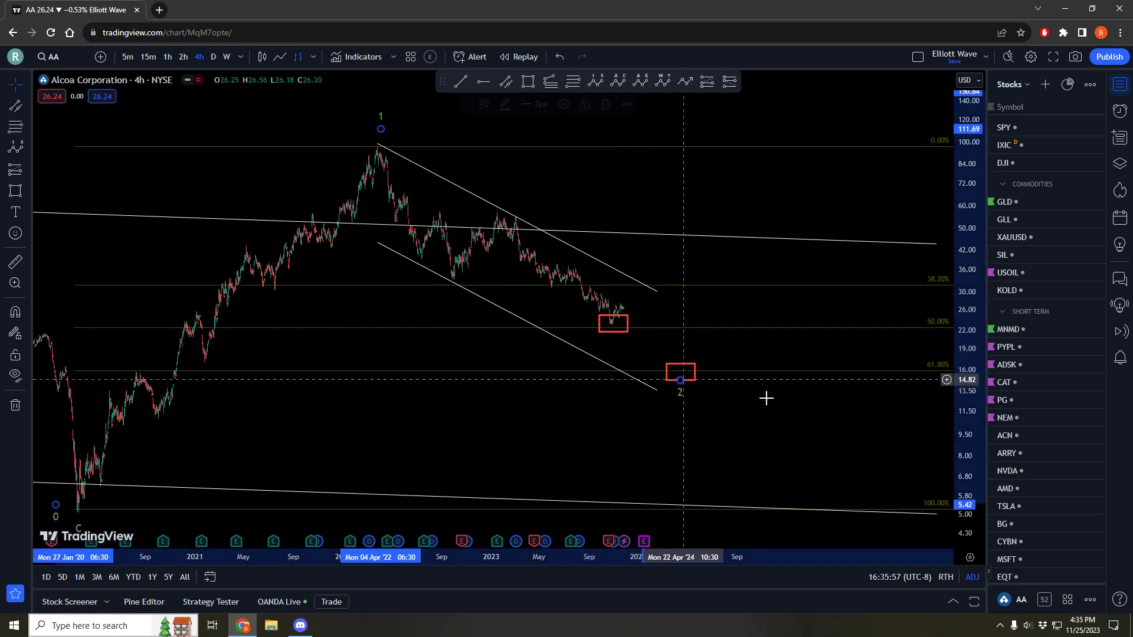
{"action": "left_click_drag", "start_coordinate": [659, 293], "coordinate": [700, 313]}
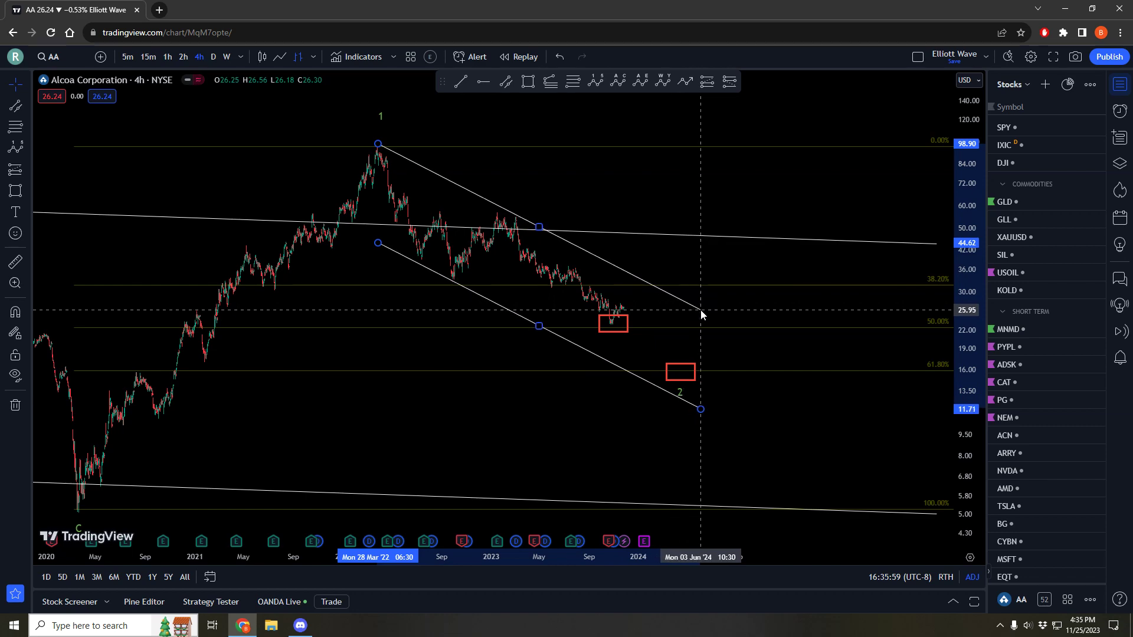
{"action": "left_click", "coordinate": [802, 406]}
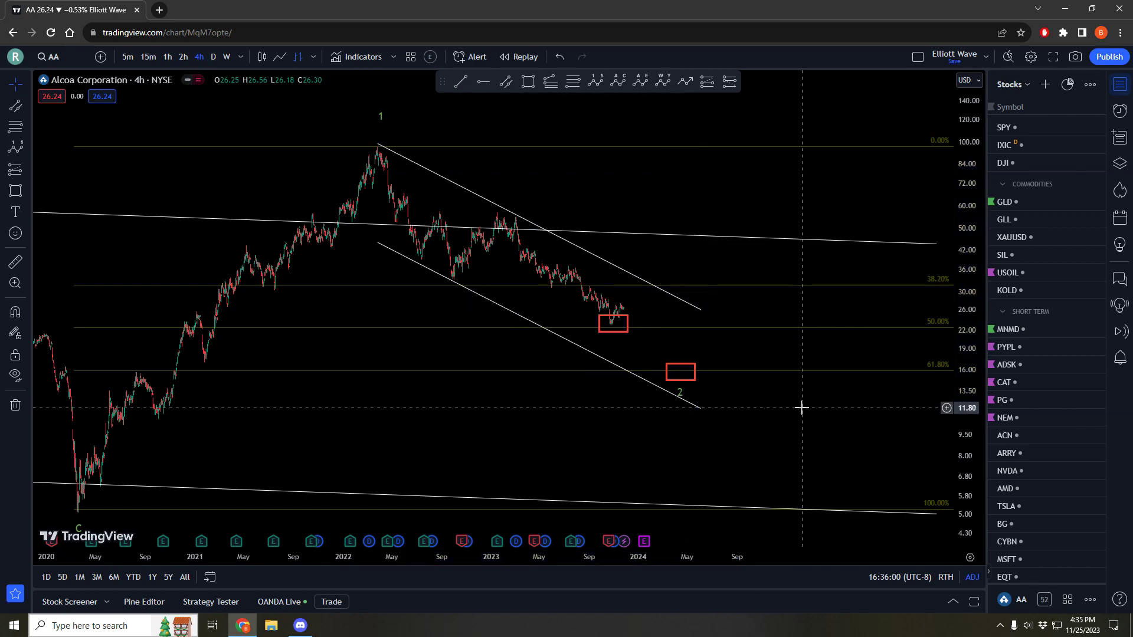
Step: Return to the weekly timeframe, remove both red rectangles and bring the long-term Alcoa history into view
{"action": "left_click", "coordinate": [228, 57]}
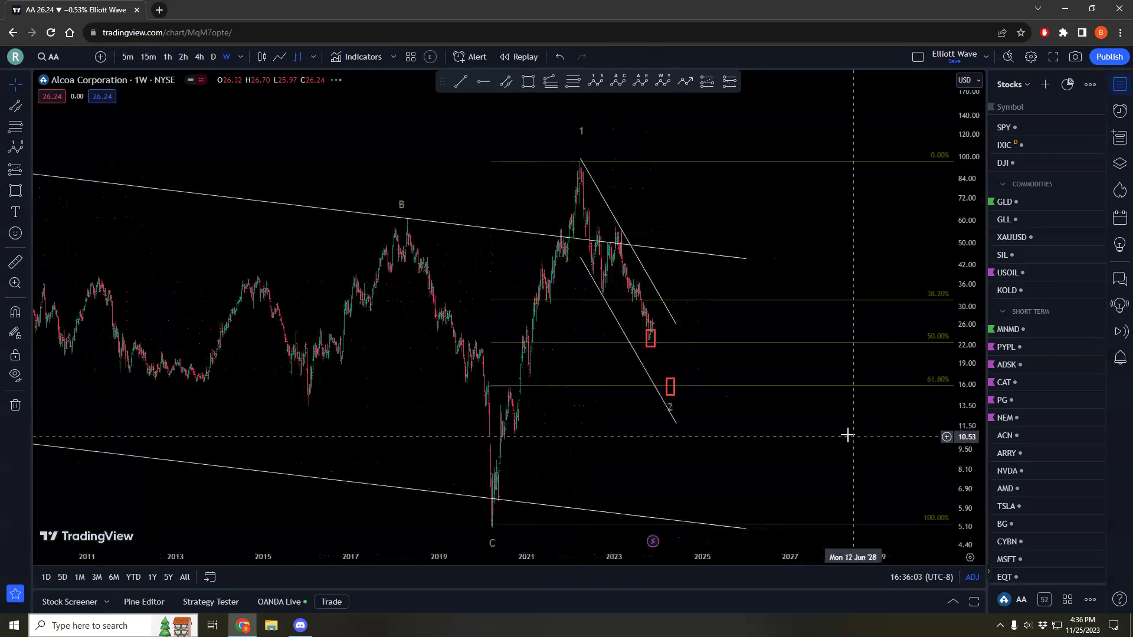
{"action": "left_click", "coordinate": [641, 386]}
{"action": "left_click_drag", "start_coordinate": [642, 386], "coordinate": [622, 347]}
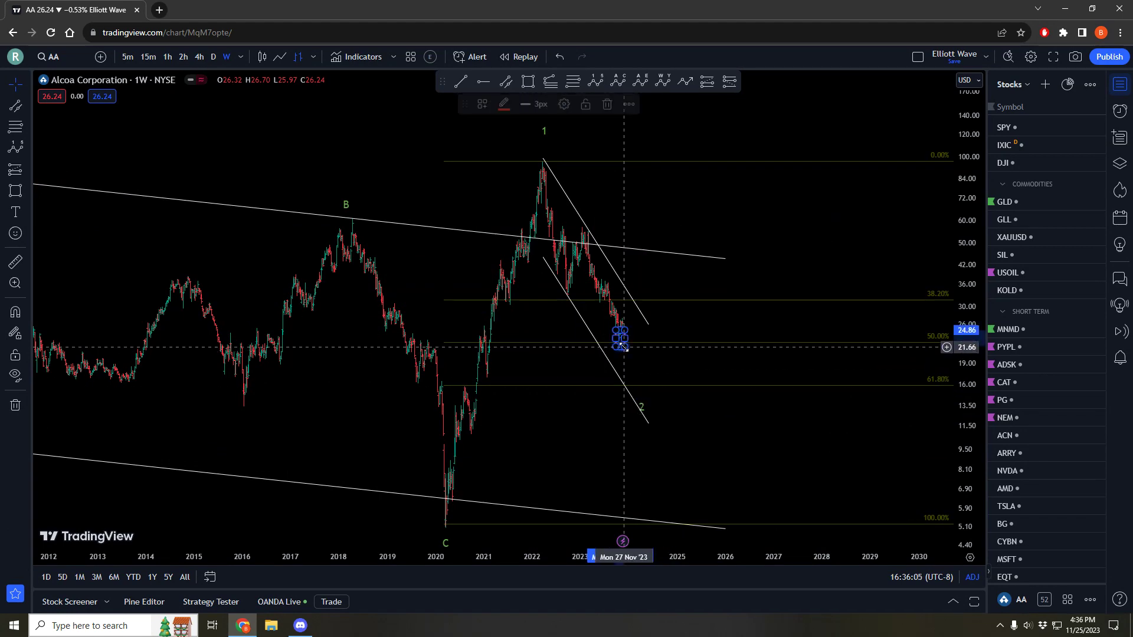
{"action": "scroll", "coordinate": [622, 346], "scroll_direction": "down", "scroll_amount": 6}
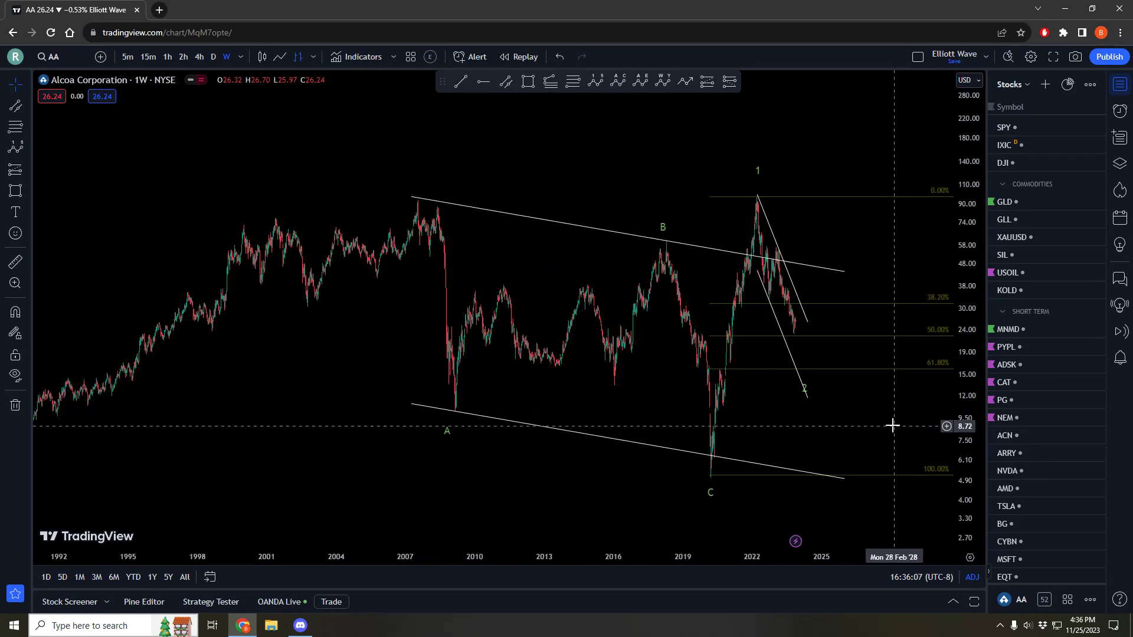
{"action": "scroll", "coordinate": [852, 404], "scroll_direction": "up", "scroll_amount": 4}
{"action": "left_click_drag", "start_coordinate": [869, 417], "coordinate": [782, 405]}
{"action": "scroll", "coordinate": [834, 403], "scroll_direction": "down", "scroll_amount": 5}
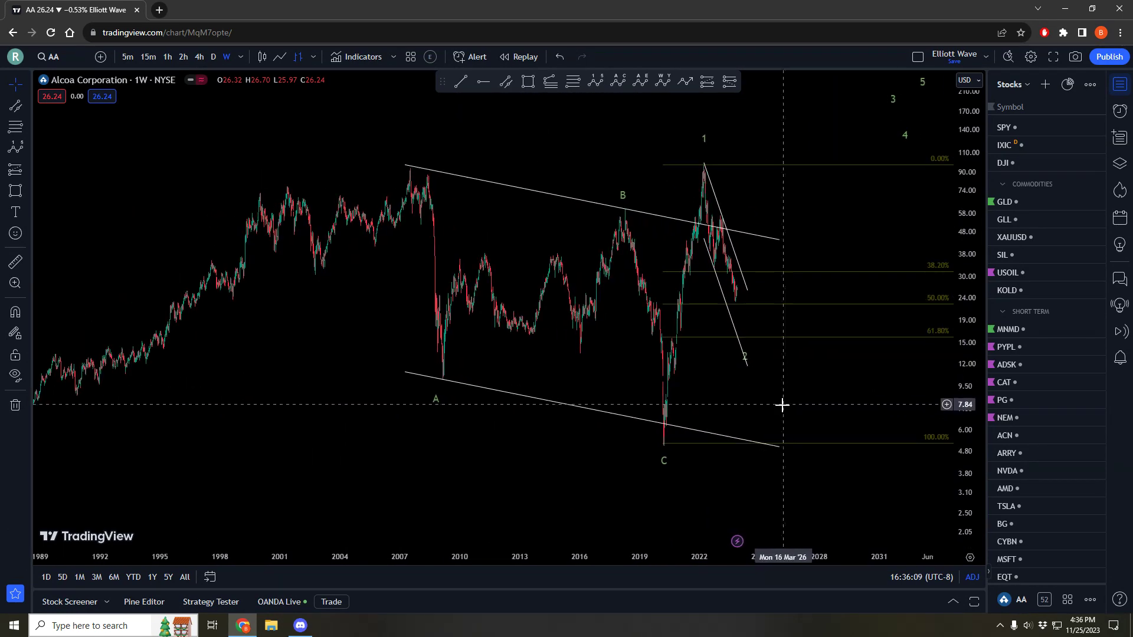
Step: Examine Alcoa's wave 2 decline within the descending channel on the 4-hour chart, briefly comparing it with the 2-hour timeframe
{"action": "scroll", "coordinate": [782, 405], "scroll_direction": "up", "scroll_amount": 1}
{"action": "left_click", "coordinate": [198, 57]}
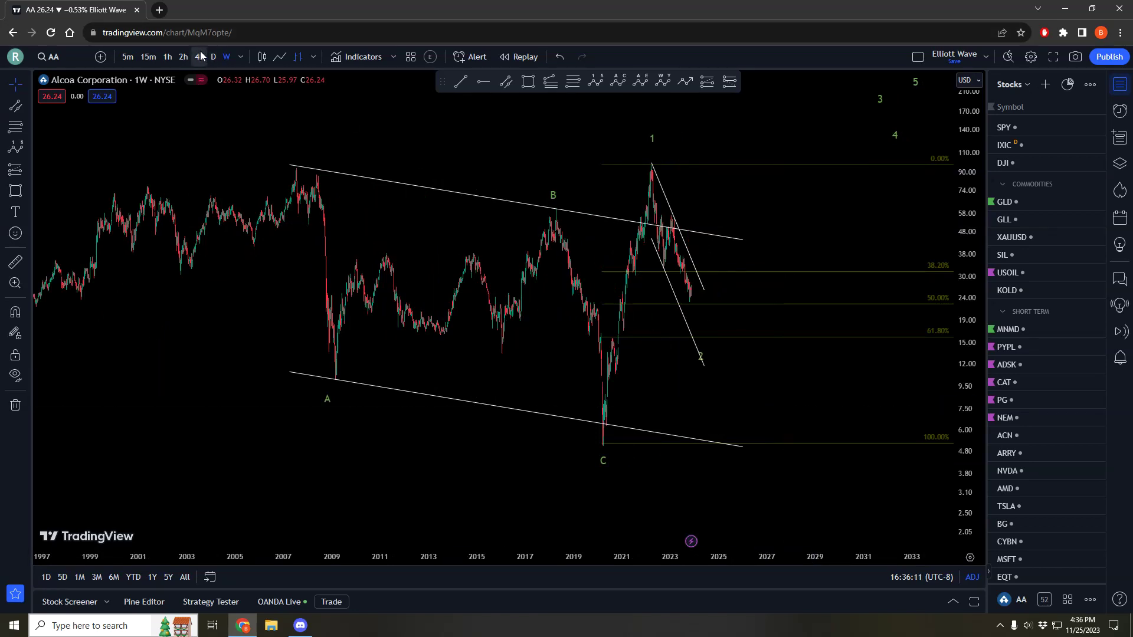
{"action": "left_click_drag", "start_coordinate": [736, 389], "coordinate": [693, 392]}
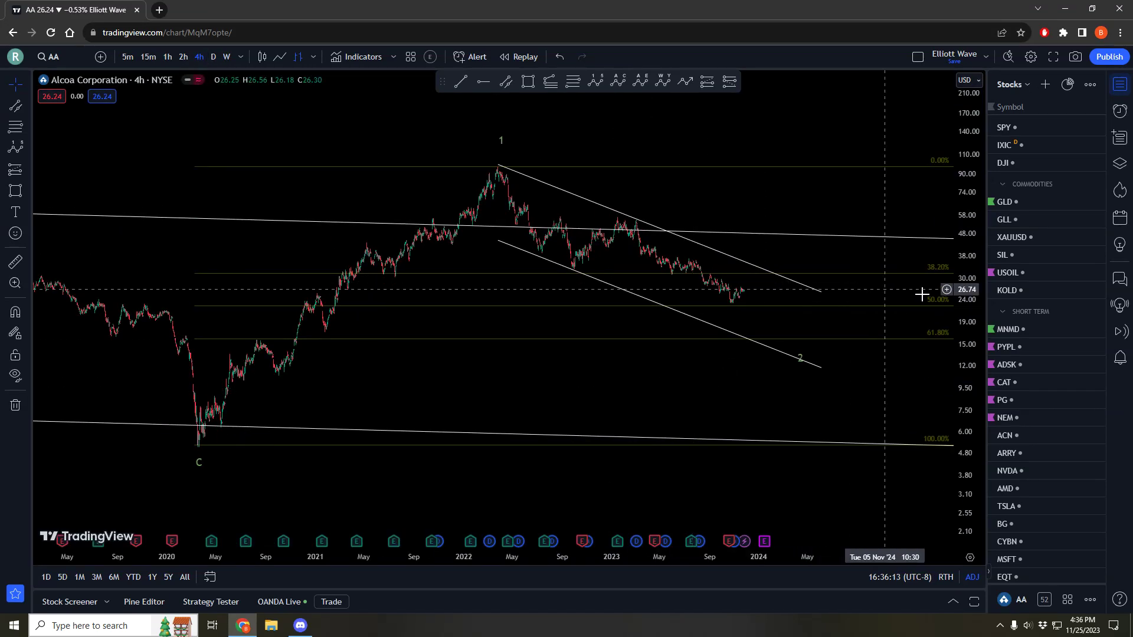
{"action": "left_click_drag", "start_coordinate": [961, 314], "coordinate": [961, 198]}
{"action": "left_click_drag", "start_coordinate": [910, 277], "coordinate": [908, 288]}
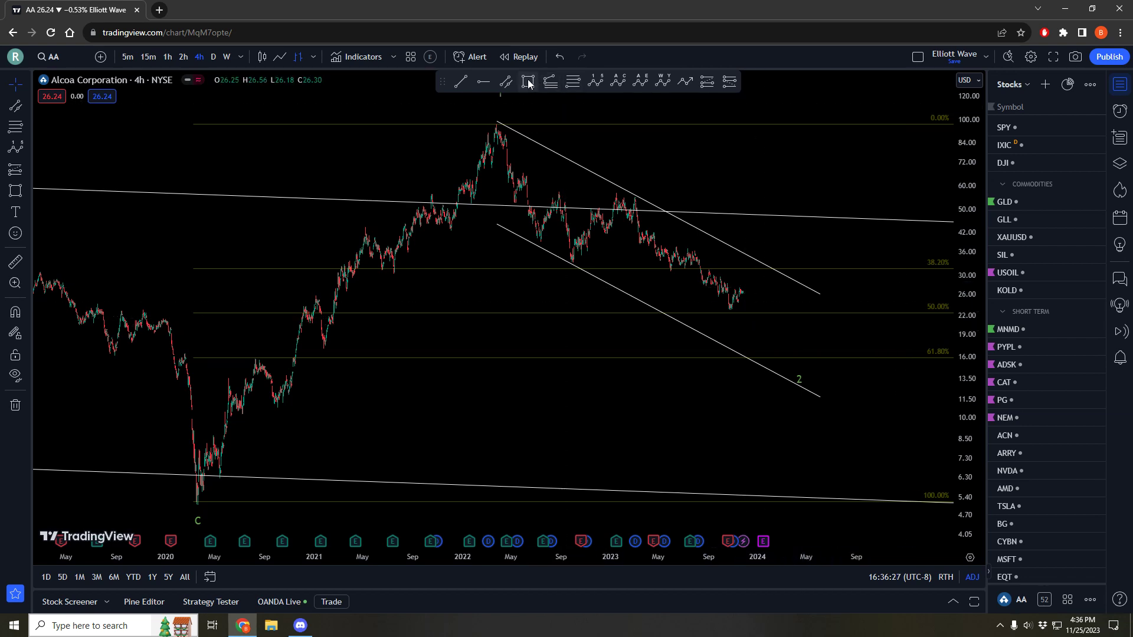
{"action": "left_click", "coordinate": [183, 57]}
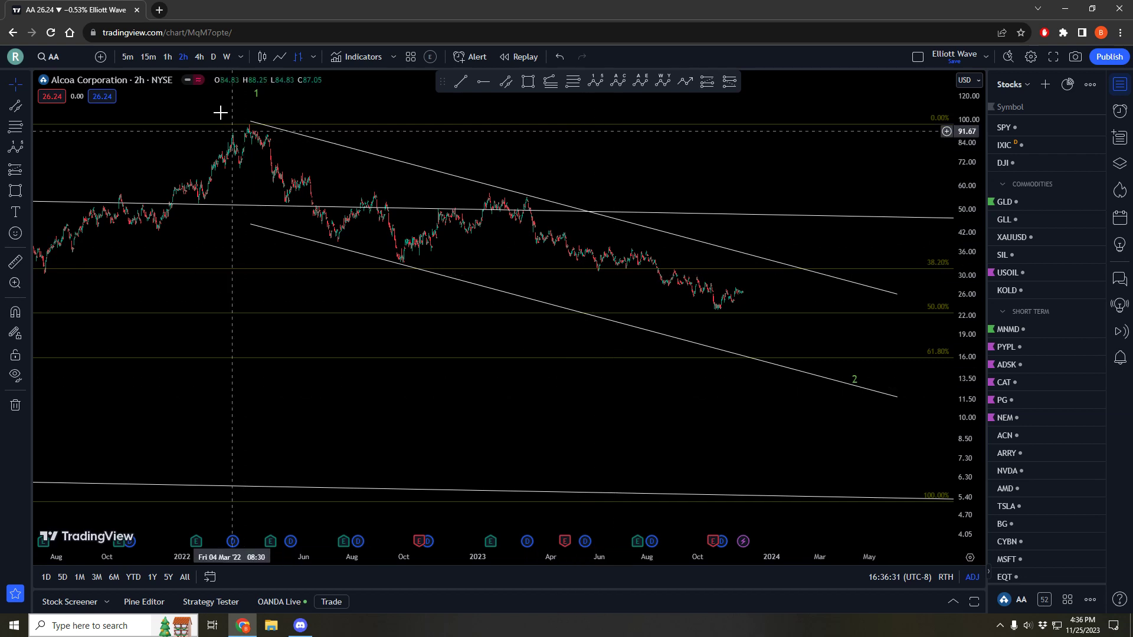
{"action": "left_click", "coordinate": [199, 57]}
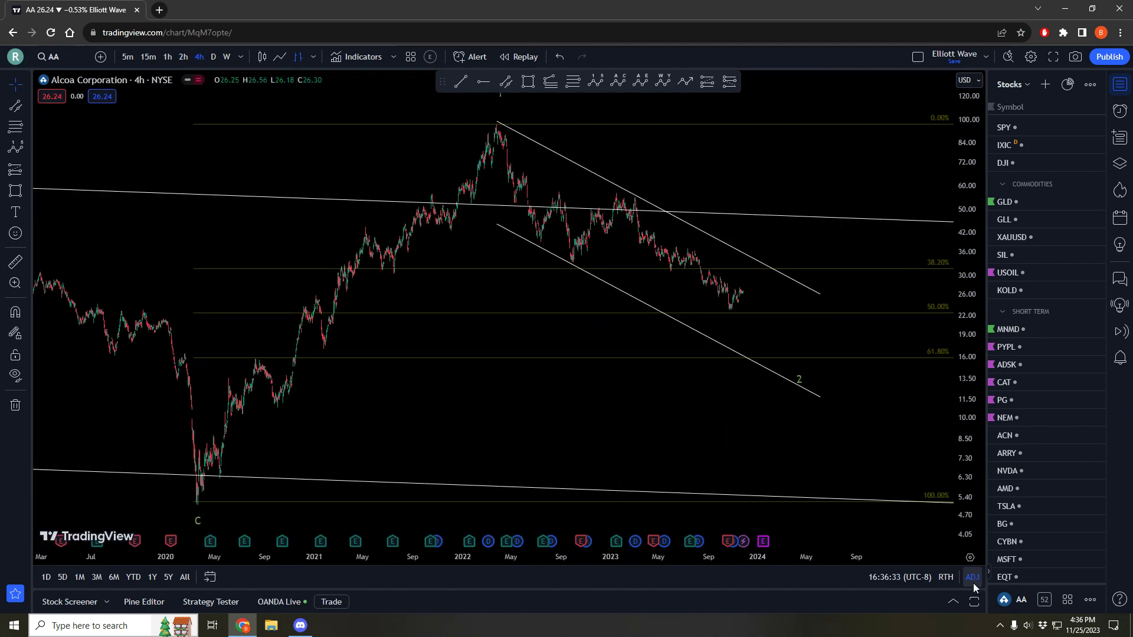
Step: Load Agilent Technologies from the stock screener and show its chart on the weekly timeframe
{"action": "left_click", "coordinate": [953, 601]}
{"action": "left_click", "coordinate": [255, 556]}
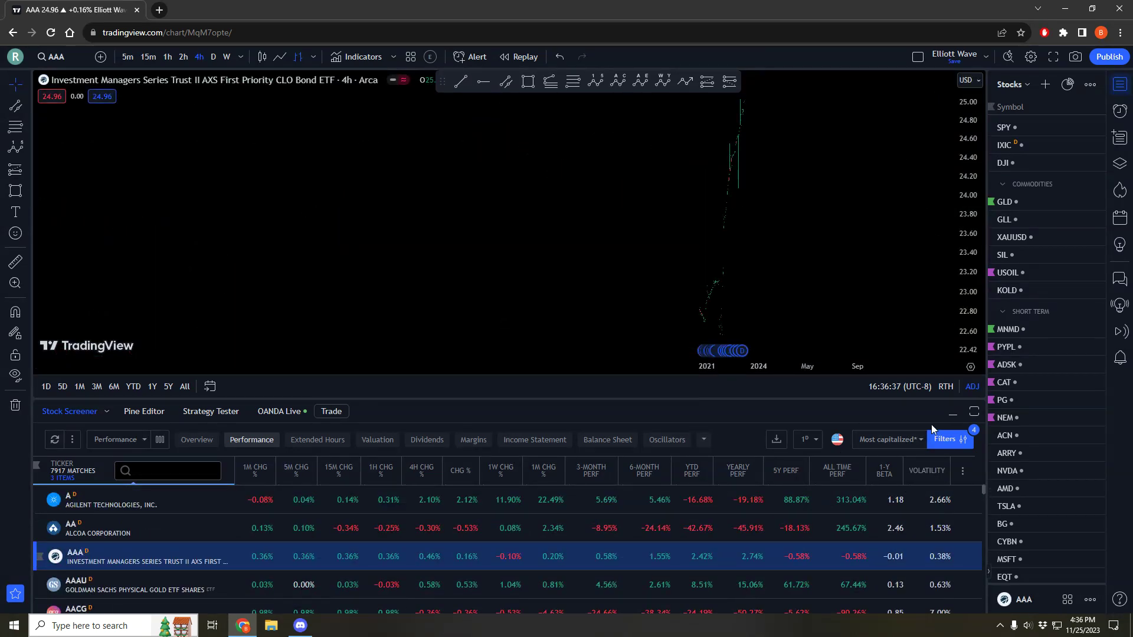
{"action": "left_click", "coordinate": [171, 507]}
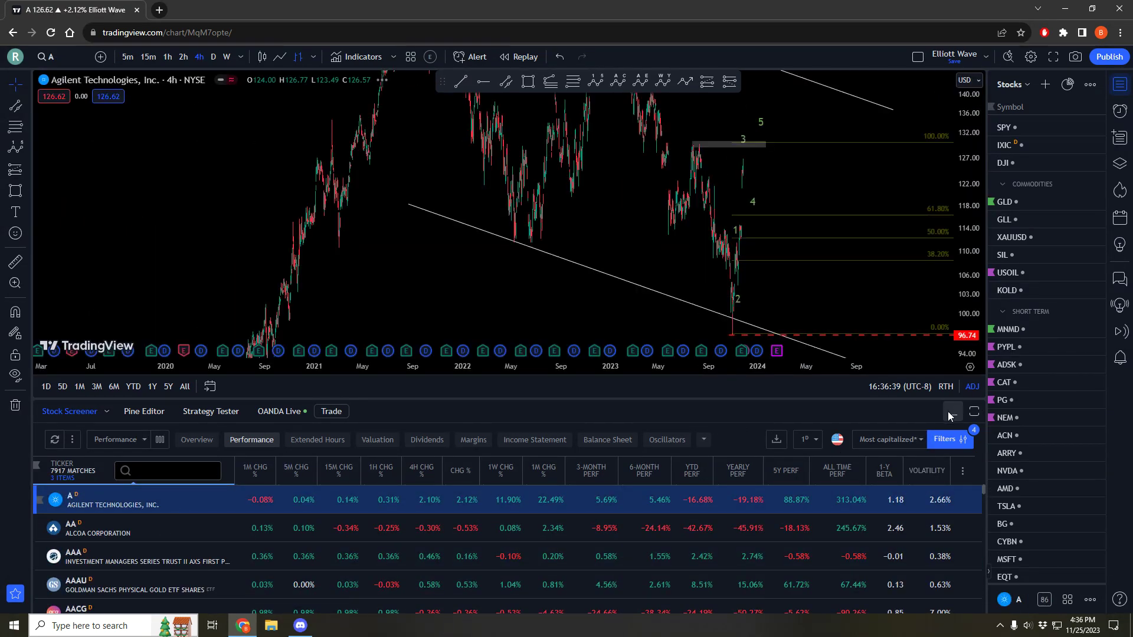
{"action": "left_click", "coordinate": [952, 413]}
{"action": "left_click", "coordinate": [226, 57]}
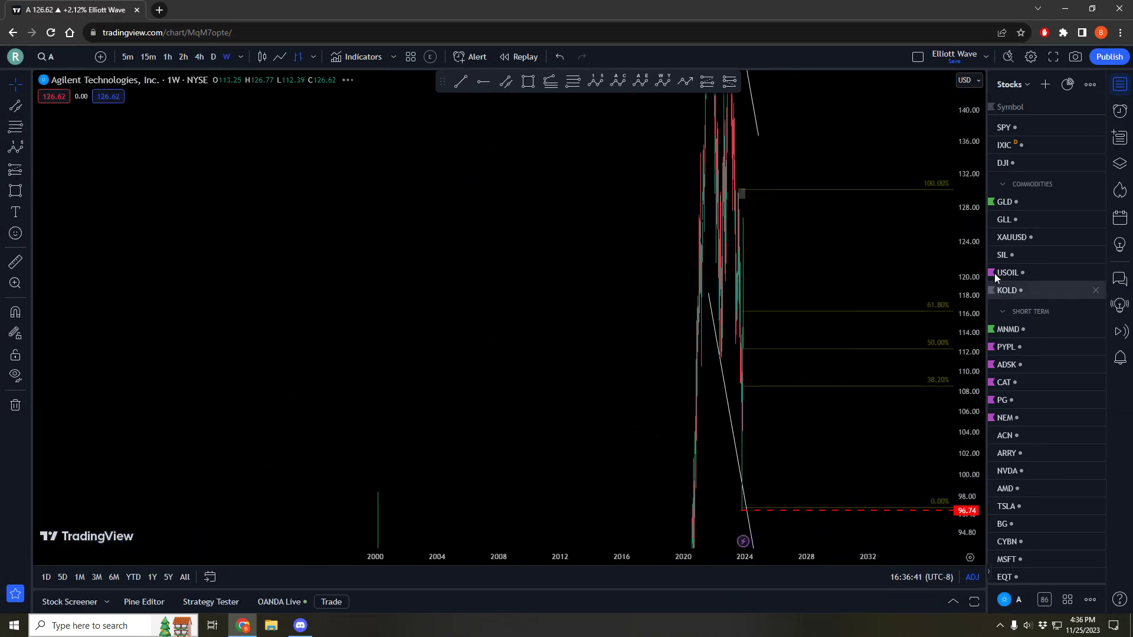